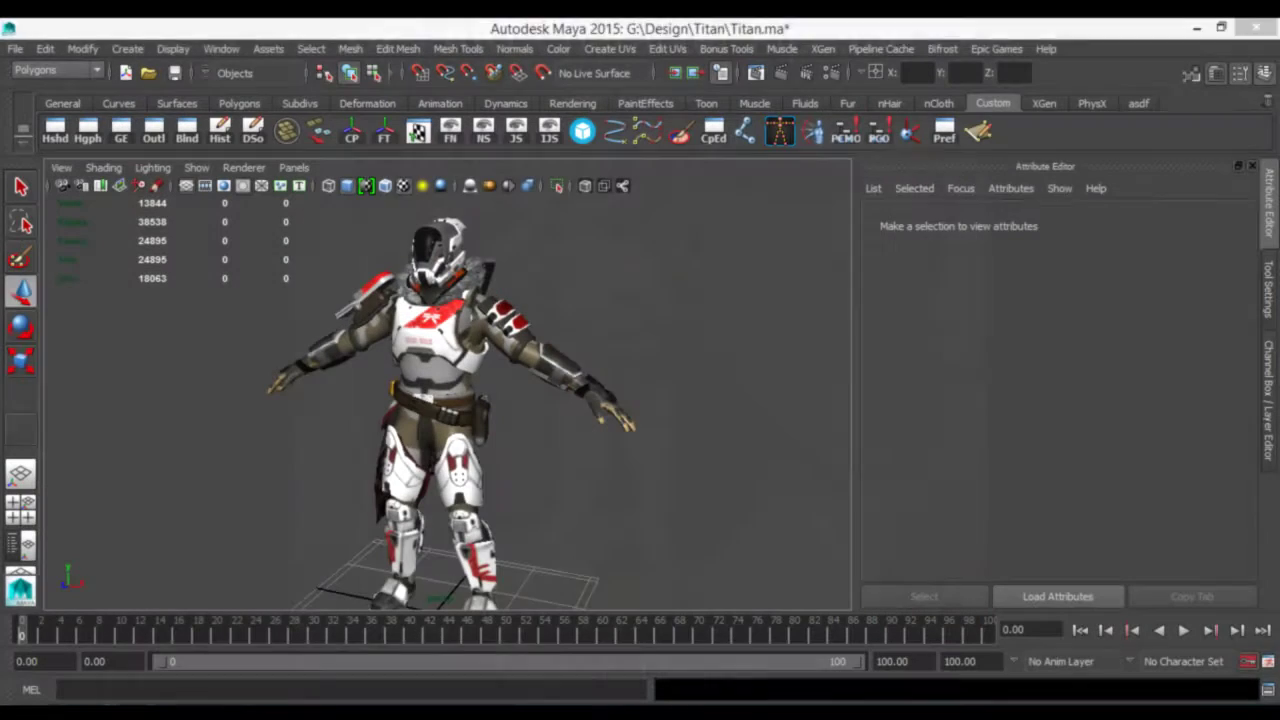
Turn off the Poly Count heads-up display and orbit around the Titan model.
{"action": "left_click_drag", "start_coordinate": [629, 491], "coordinate": [580, 437], "text": "alt"}
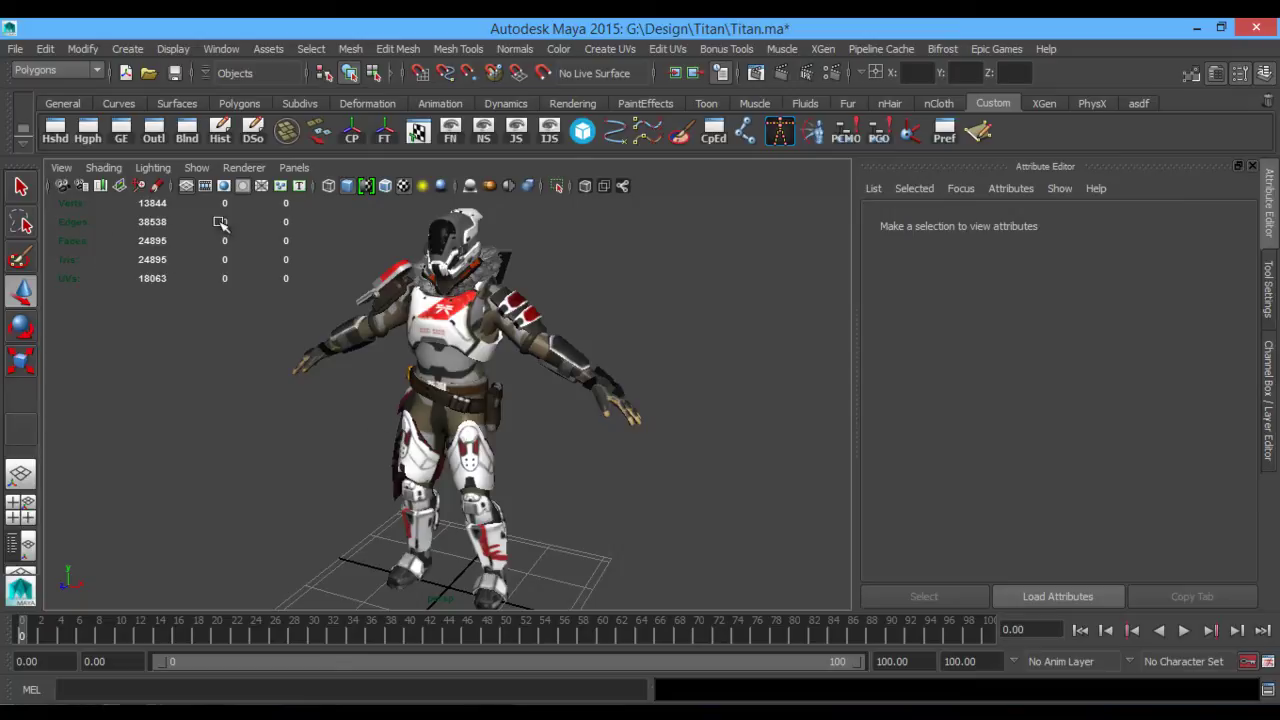
{"action": "left_click", "coordinate": [174, 50]}
{"action": "mouse_move", "coordinate": [220, 52]}
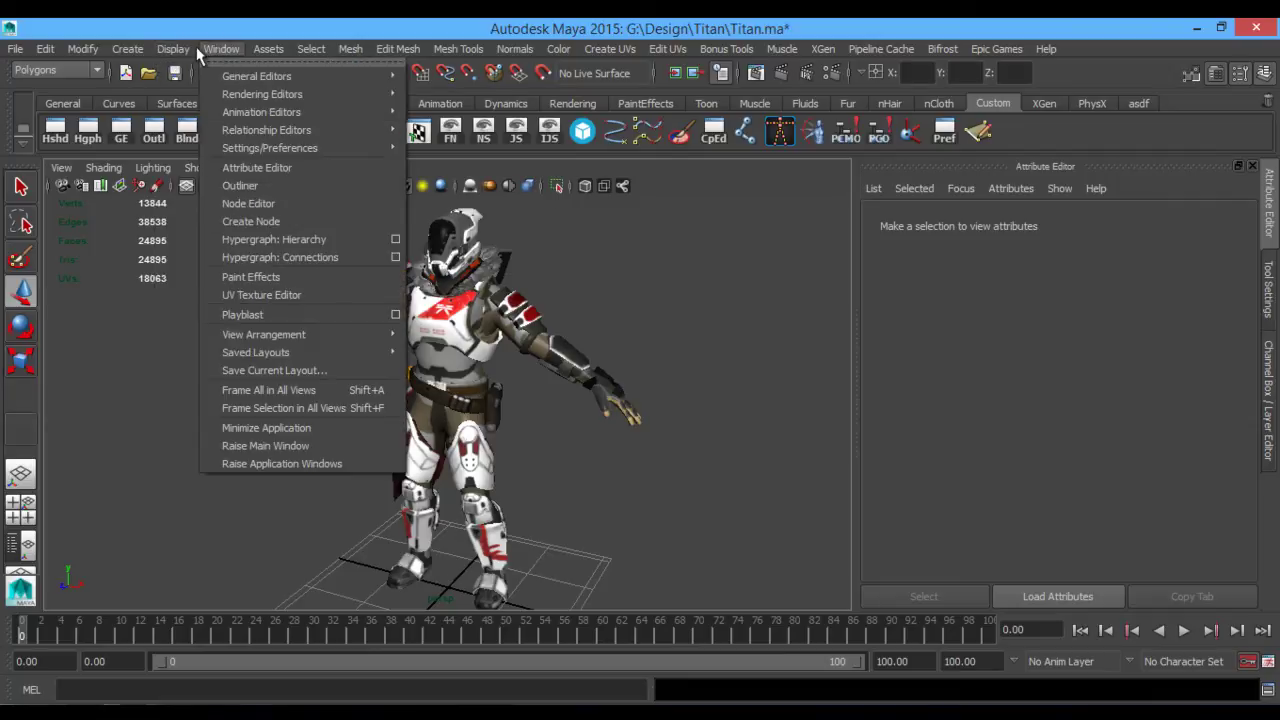
{"action": "mouse_move", "coordinate": [170, 52]}
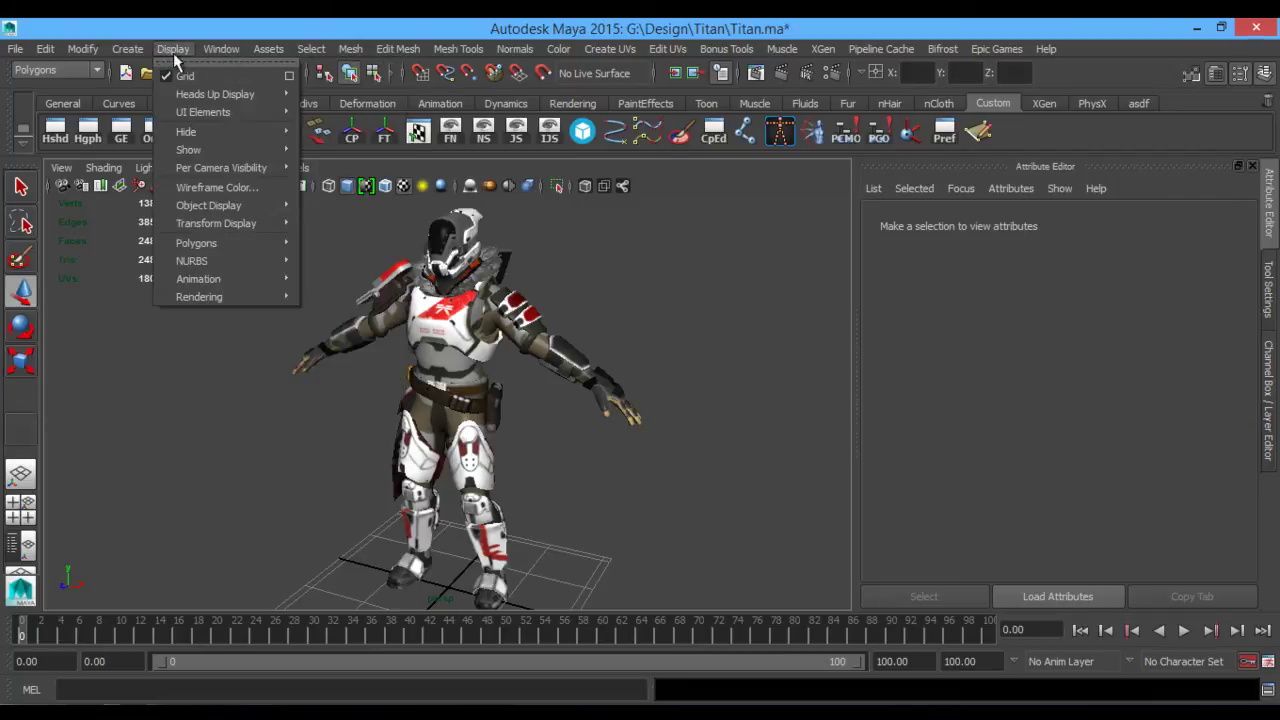
{"action": "mouse_move", "coordinate": [214, 94]}
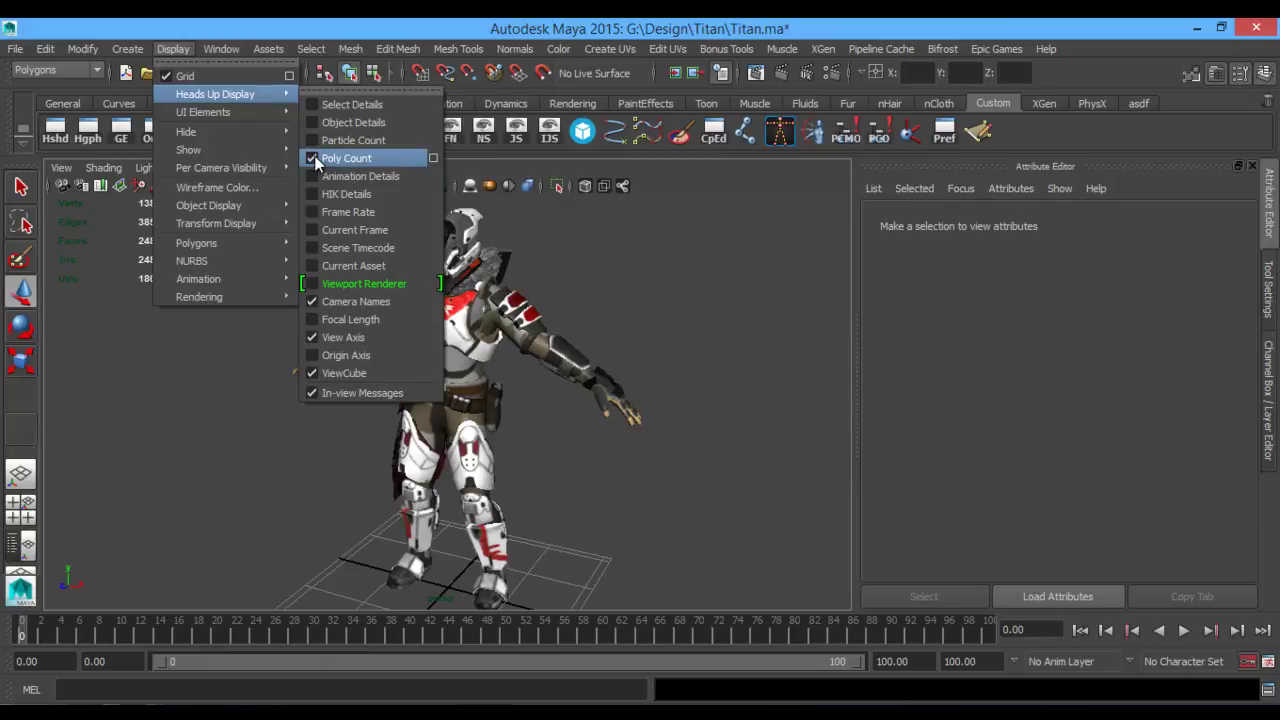
{"action": "left_click", "coordinate": [345, 158]}
{"action": "left_click_drag", "start_coordinate": [280, 291], "coordinate": [318, 298], "text": "alt"}
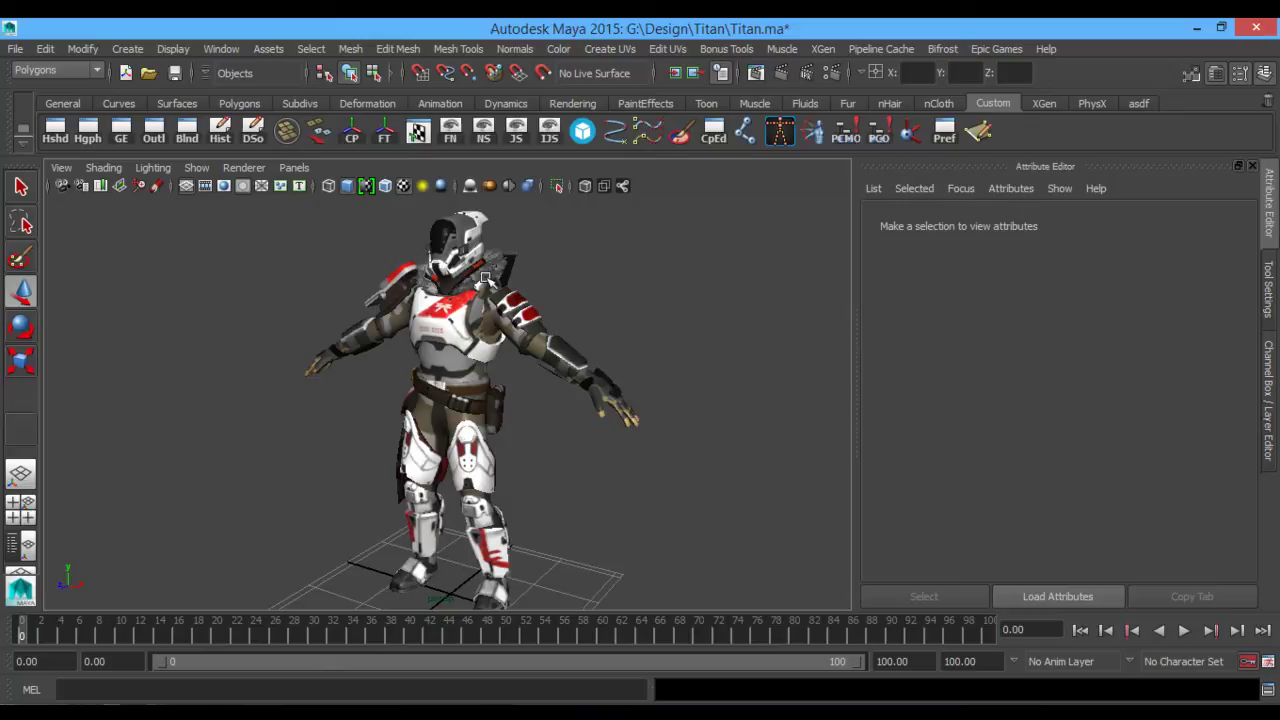
{"action": "left_click_drag", "start_coordinate": [485, 278], "coordinate": [630, 294], "text": "alt"}
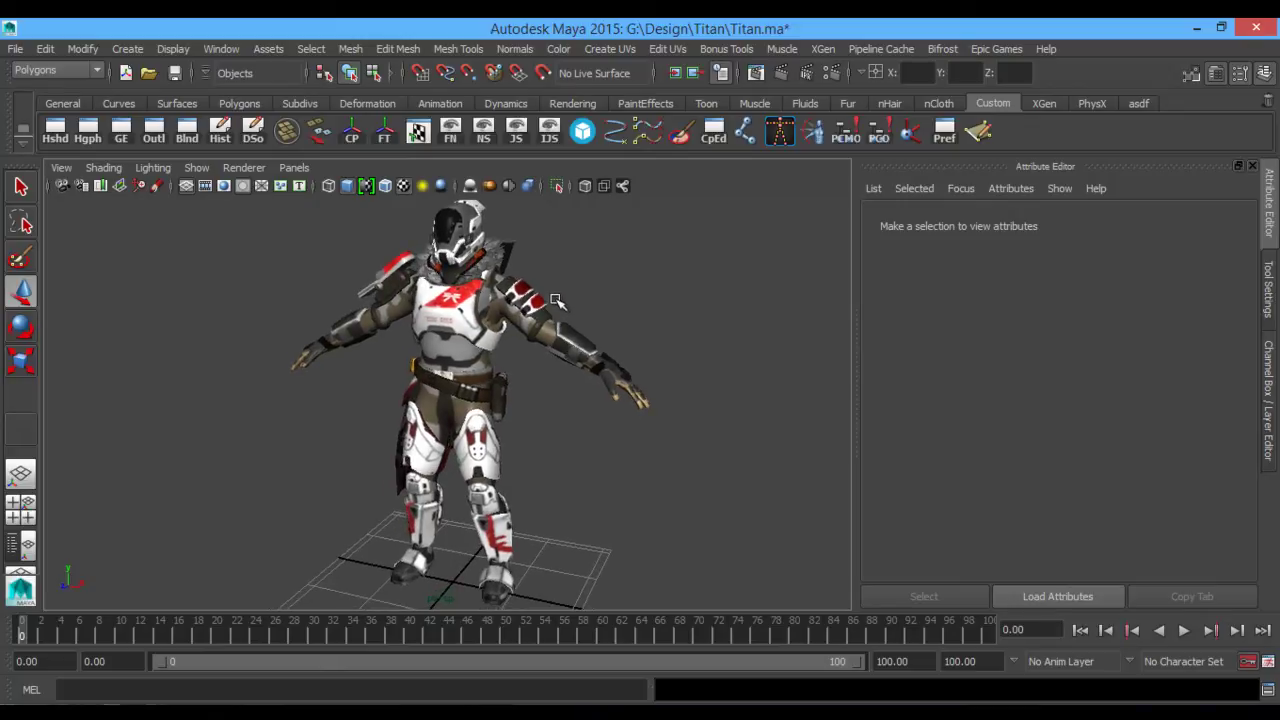
Select the armor mesh and connect a File texture to Titan_Armor_MAT's Bump Mapping.
{"action": "left_click", "coordinate": [1270, 345]}
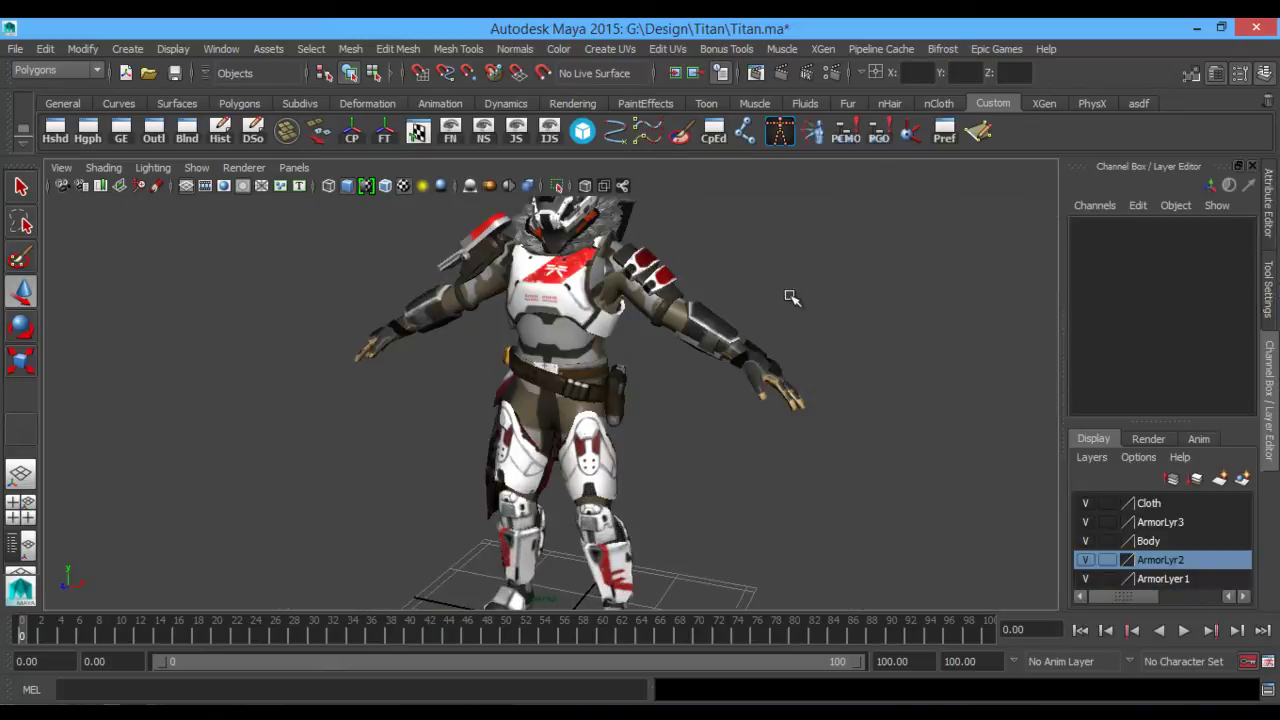
{"action": "left_click_drag", "start_coordinate": [786, 290], "coordinate": [515, 355], "text": "alt"}
{"action": "left_click", "coordinate": [515, 355]}
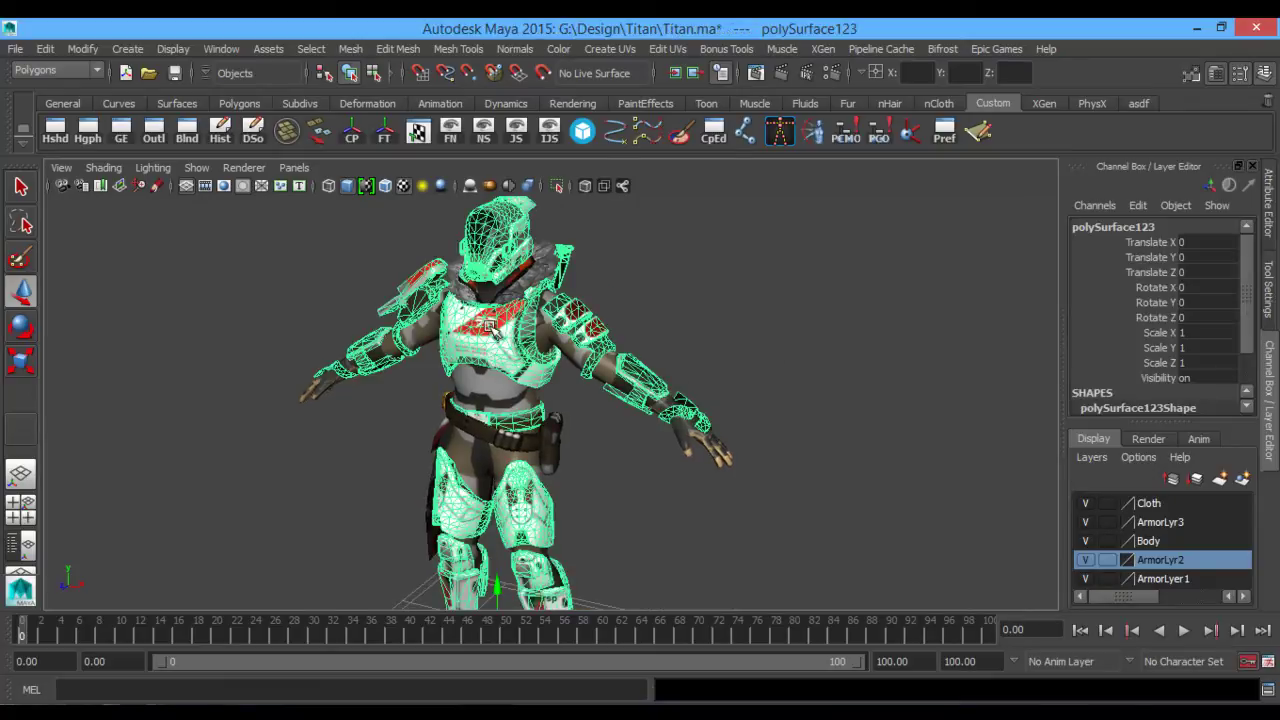
{"action": "right_click_drag", "start_coordinate": [500, 352], "coordinate": [522, 638]}
{"action": "left_click", "coordinate": [1222, 226]}
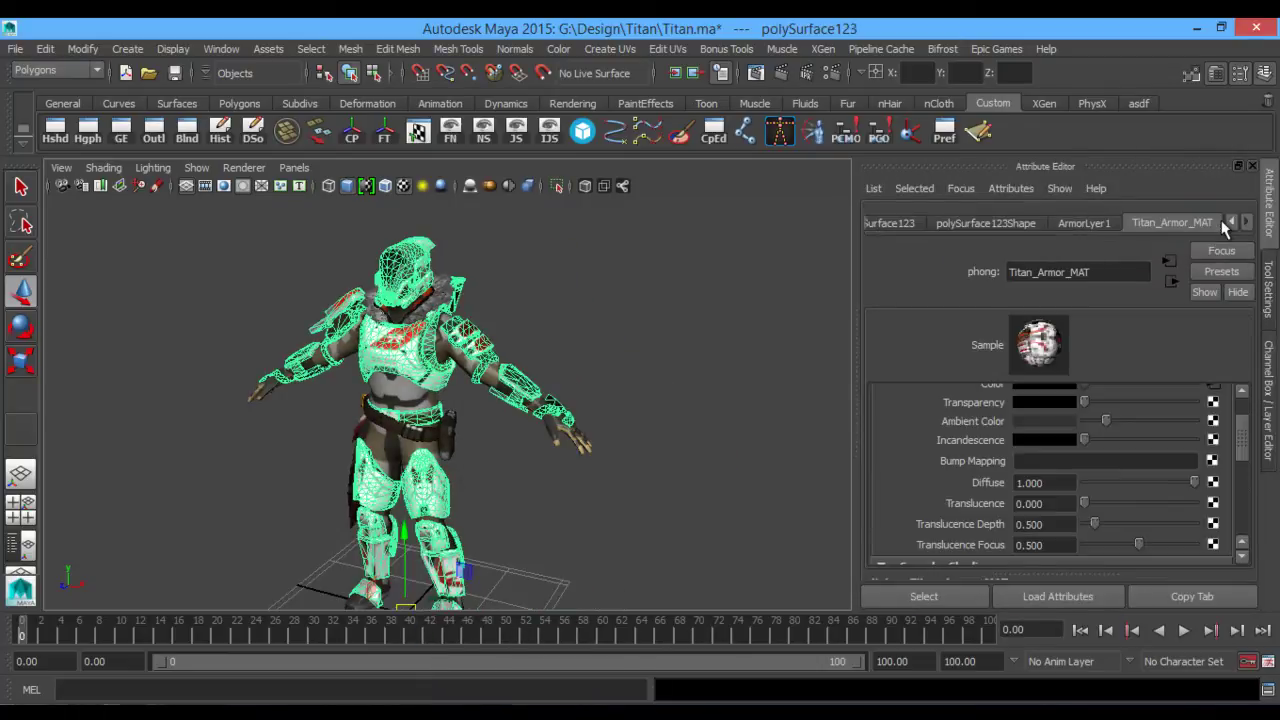
{"action": "left_click", "coordinate": [1212, 482]}
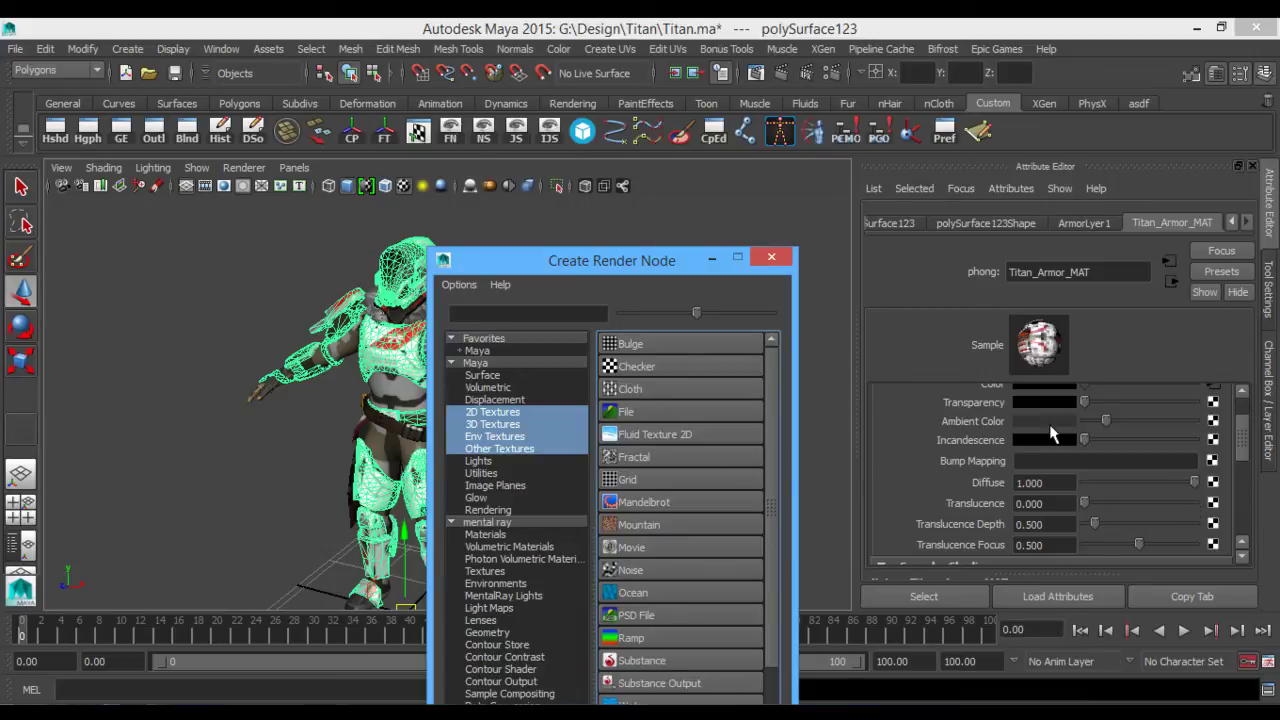
{"action": "left_click", "coordinate": [624, 413]}
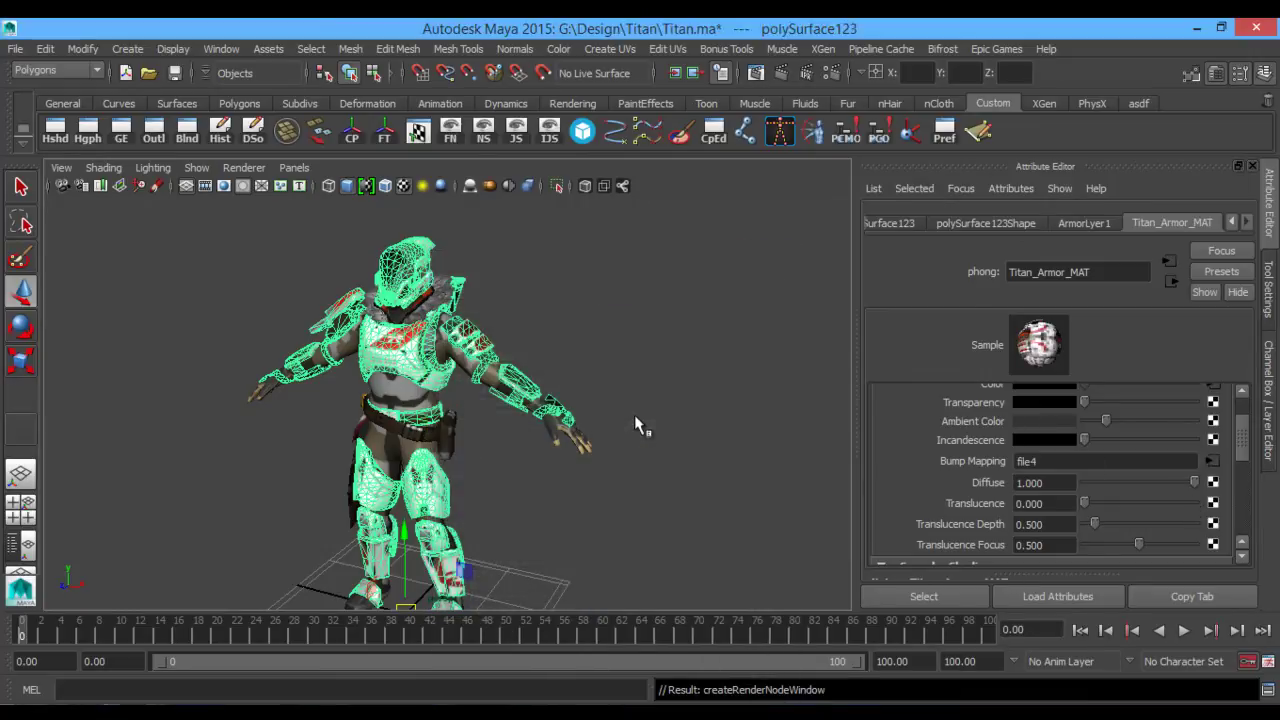
Load Armor_NRM.jpg from the Normal maps folder into the file4 texture.
{"action": "left_click", "coordinate": [1222, 417]}
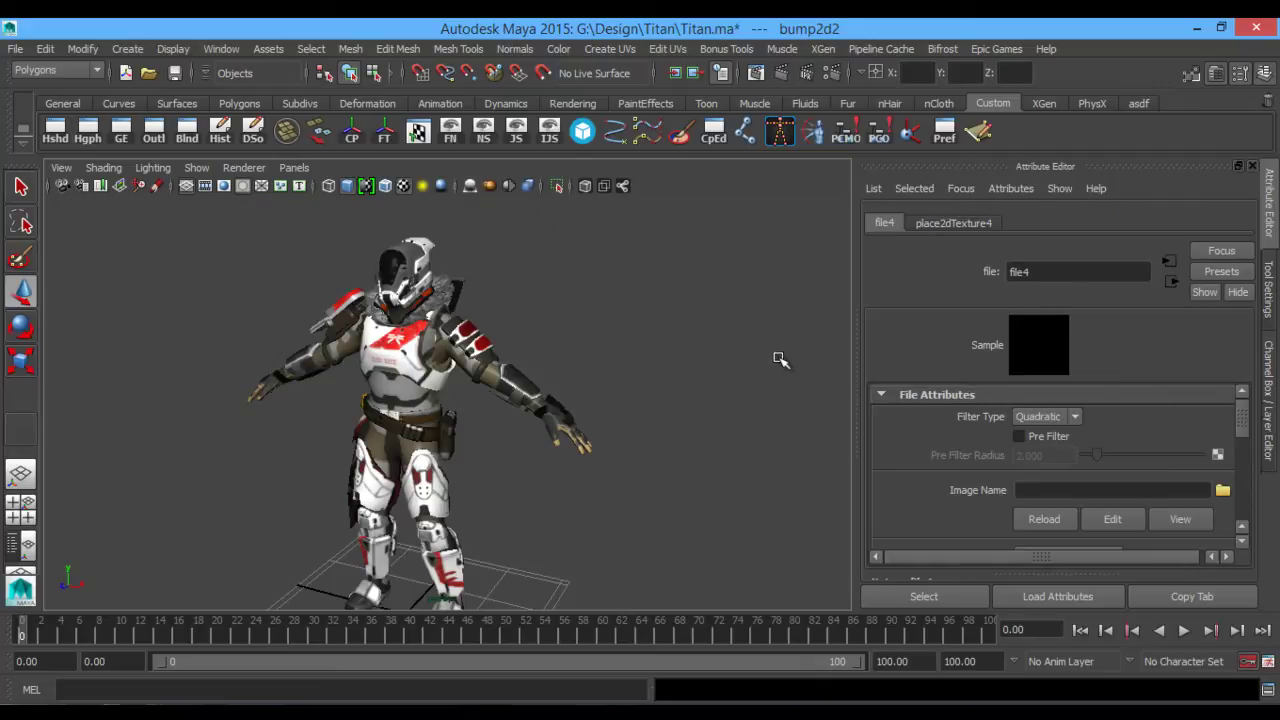
{"action": "left_click", "coordinate": [1225, 490]}
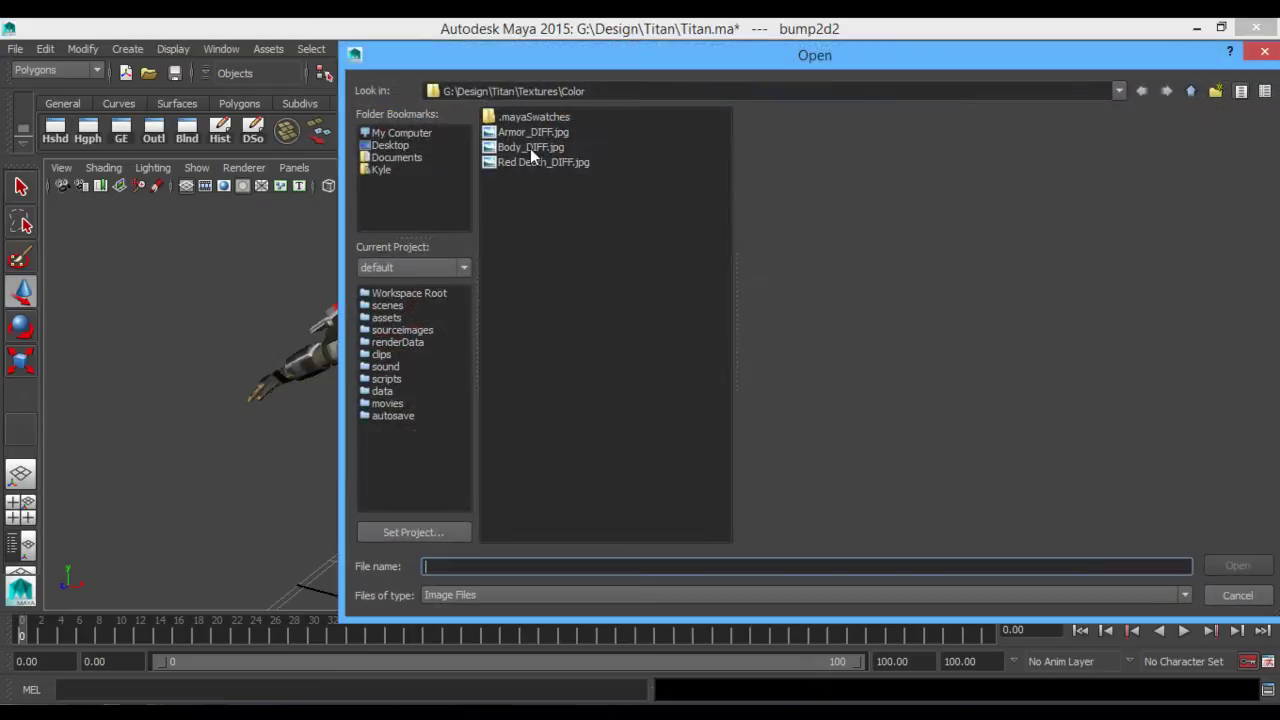
{"action": "left_click", "coordinate": [529, 146]}
{"action": "left_click", "coordinate": [536, 133]}
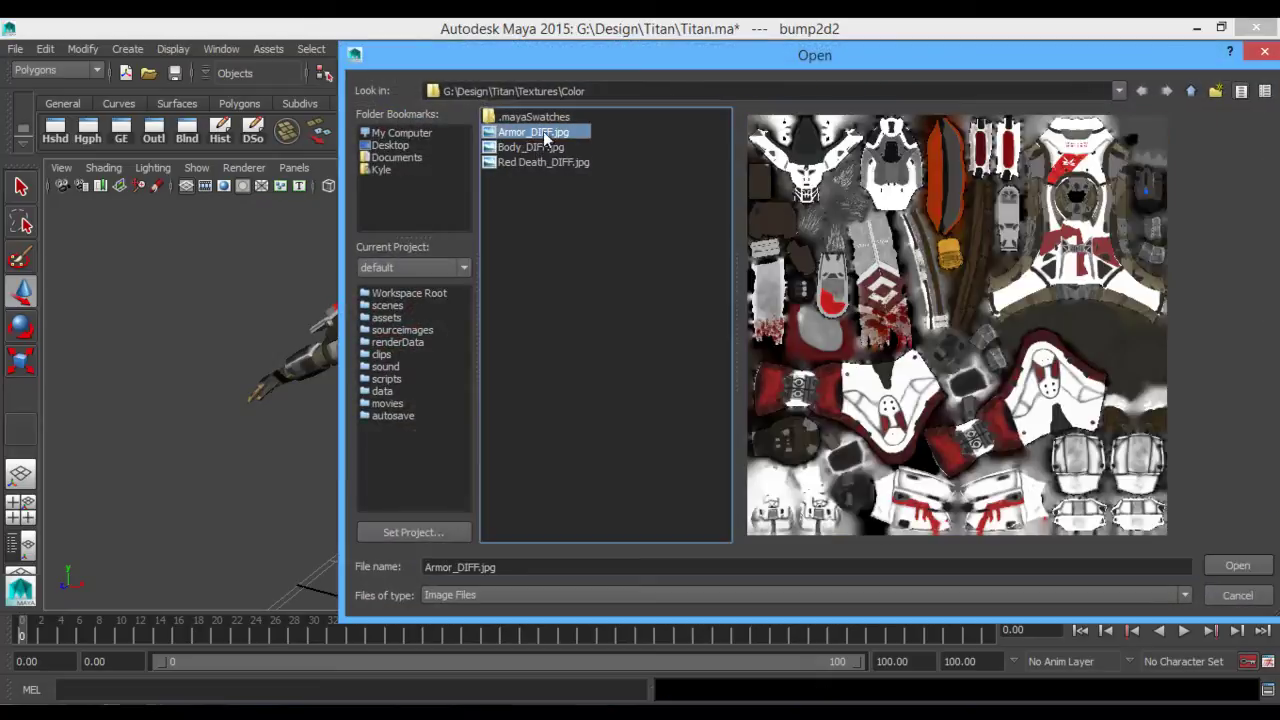
{"action": "left_click", "coordinate": [1188, 97]}
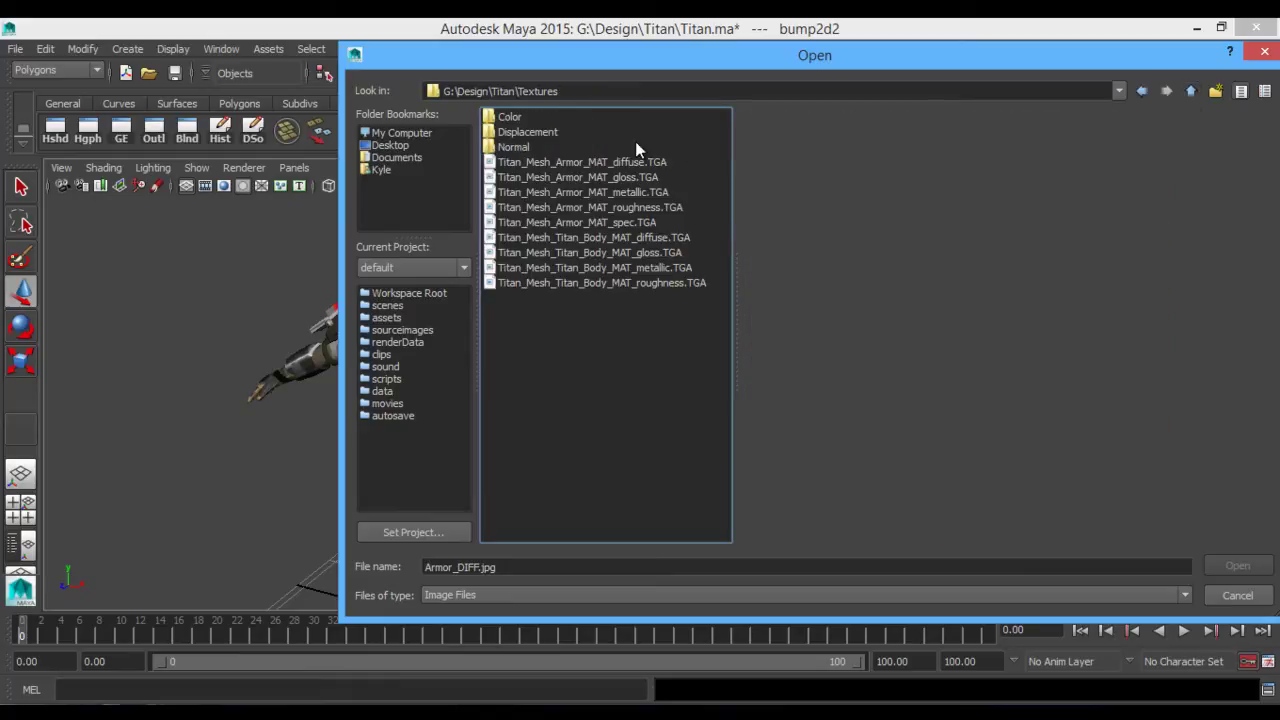
{"action": "double_click", "coordinate": [514, 147]}
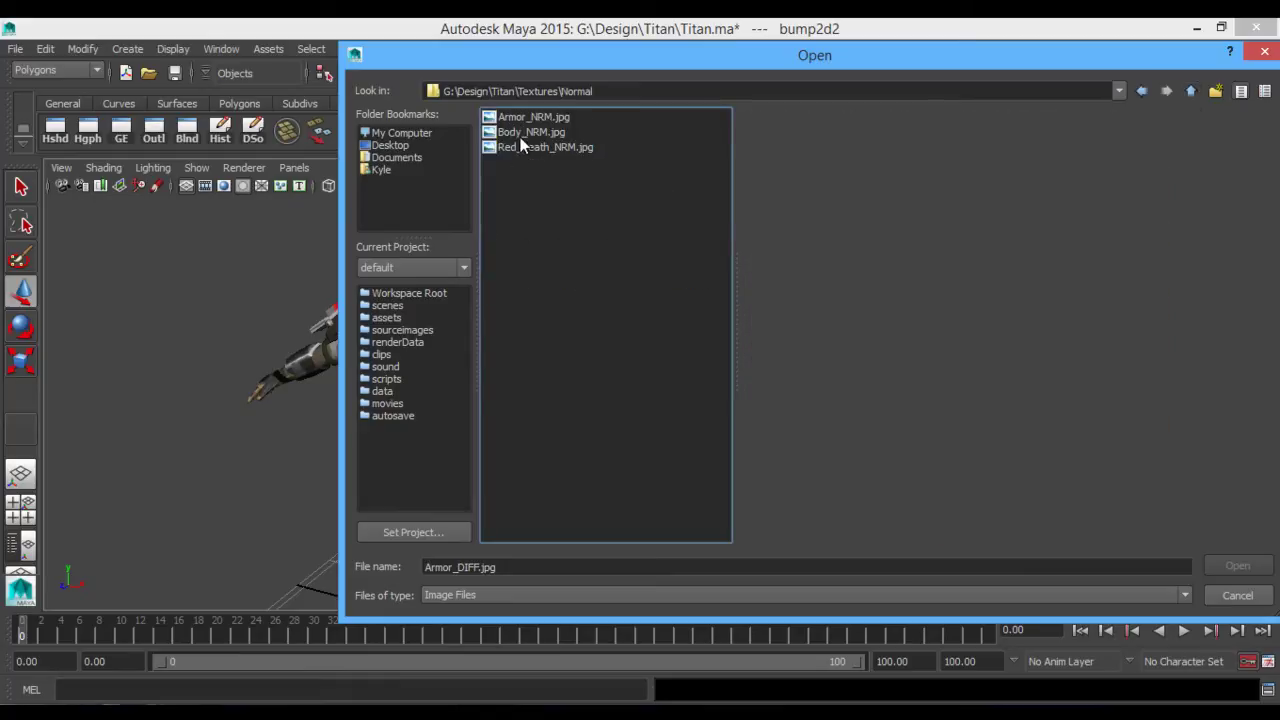
{"action": "left_click", "coordinate": [532, 130]}
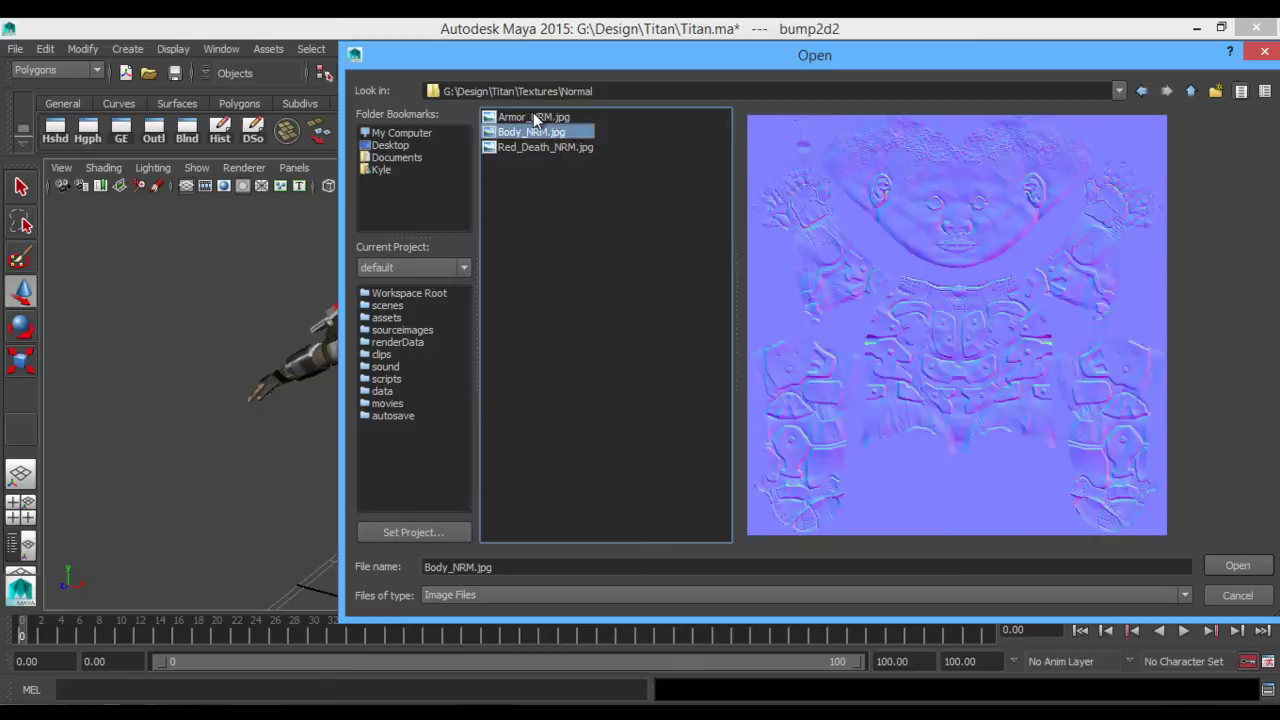
{"action": "left_click", "coordinate": [533, 114]}
{"action": "left_click", "coordinate": [1237, 565]}
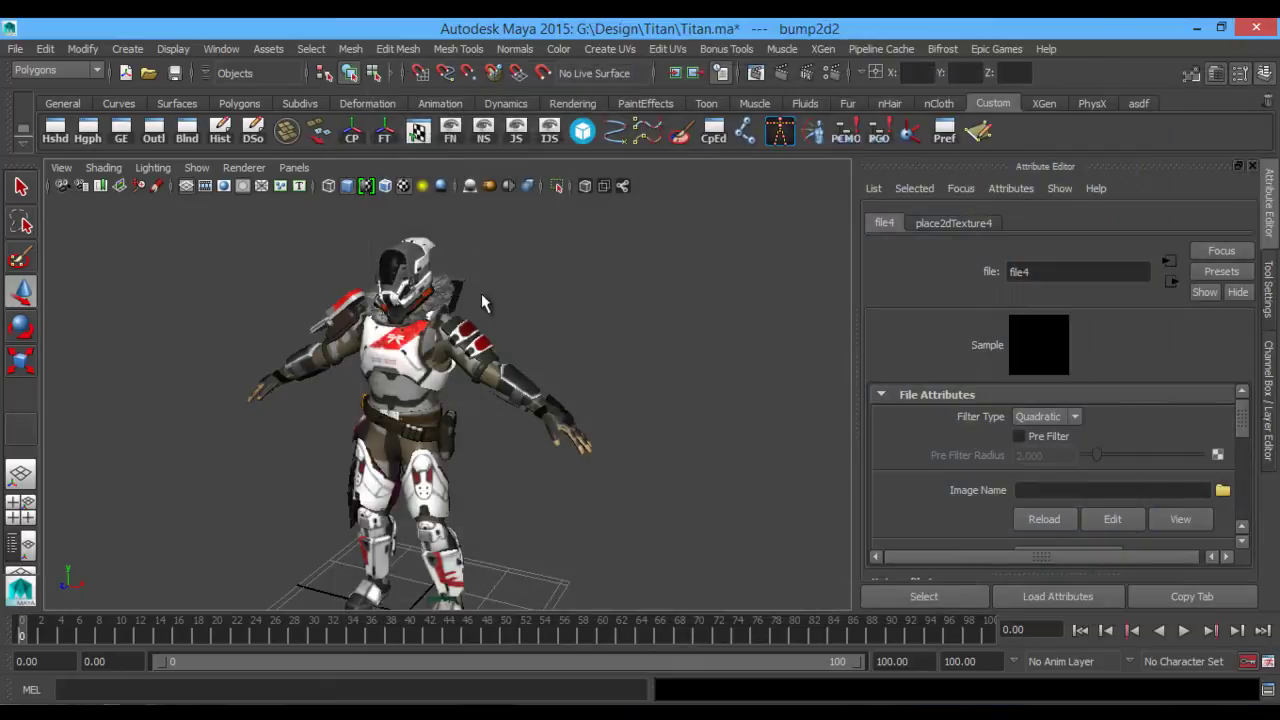
{"action": "scroll", "coordinate": [775, 463], "scroll_direction": "up", "scroll_amount": 8}
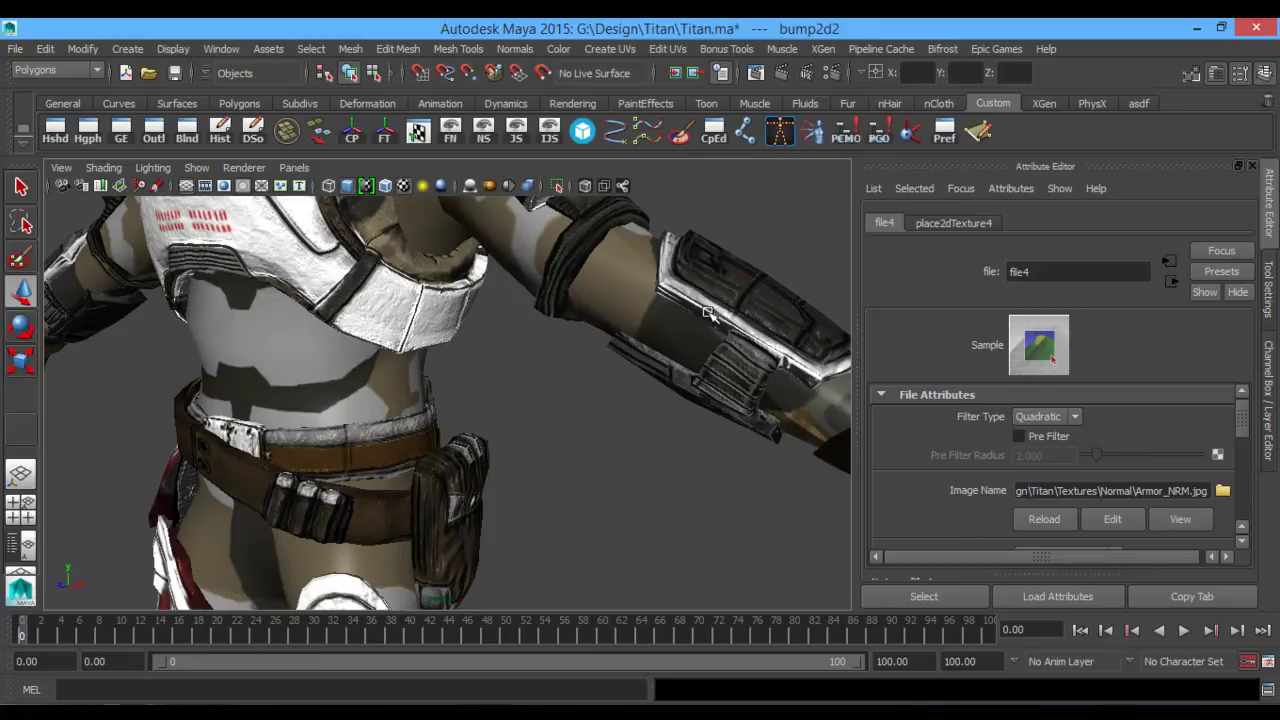
Set the bump2d2 node's Use As to Tangent Space Normals.
{"action": "left_click", "coordinate": [1172, 283]}
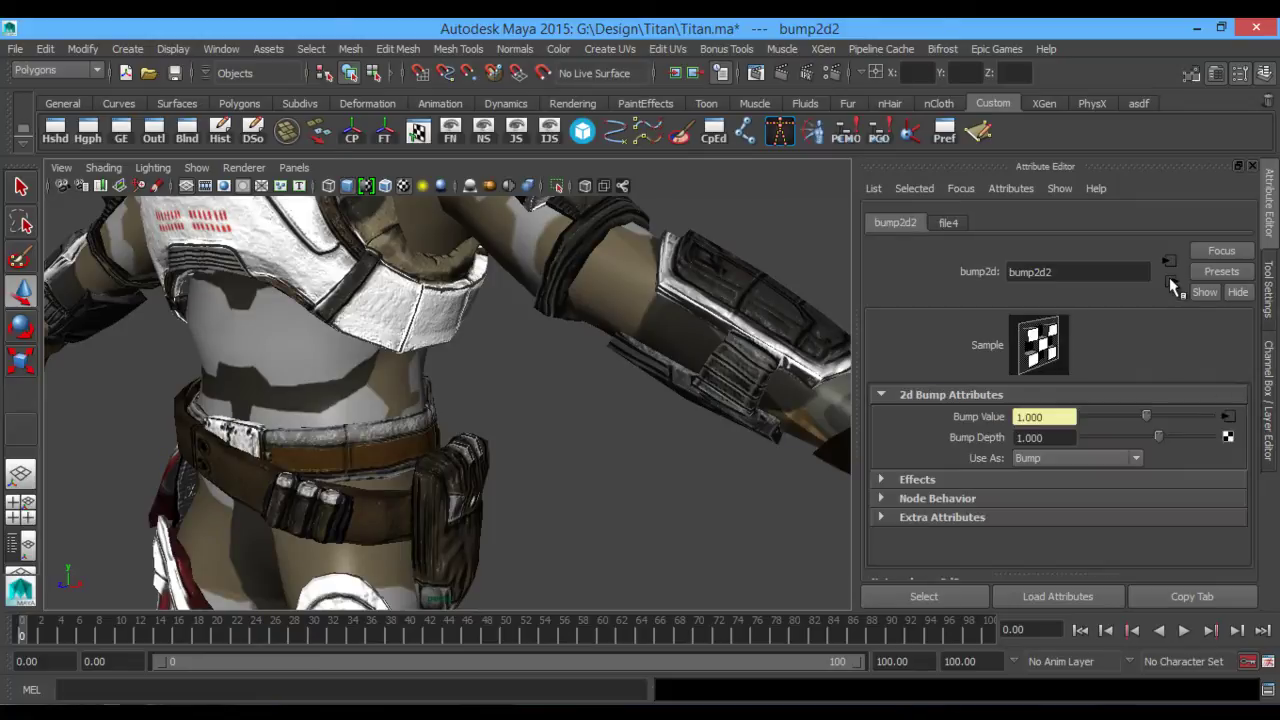
{"action": "left_click", "coordinate": [1128, 458]}
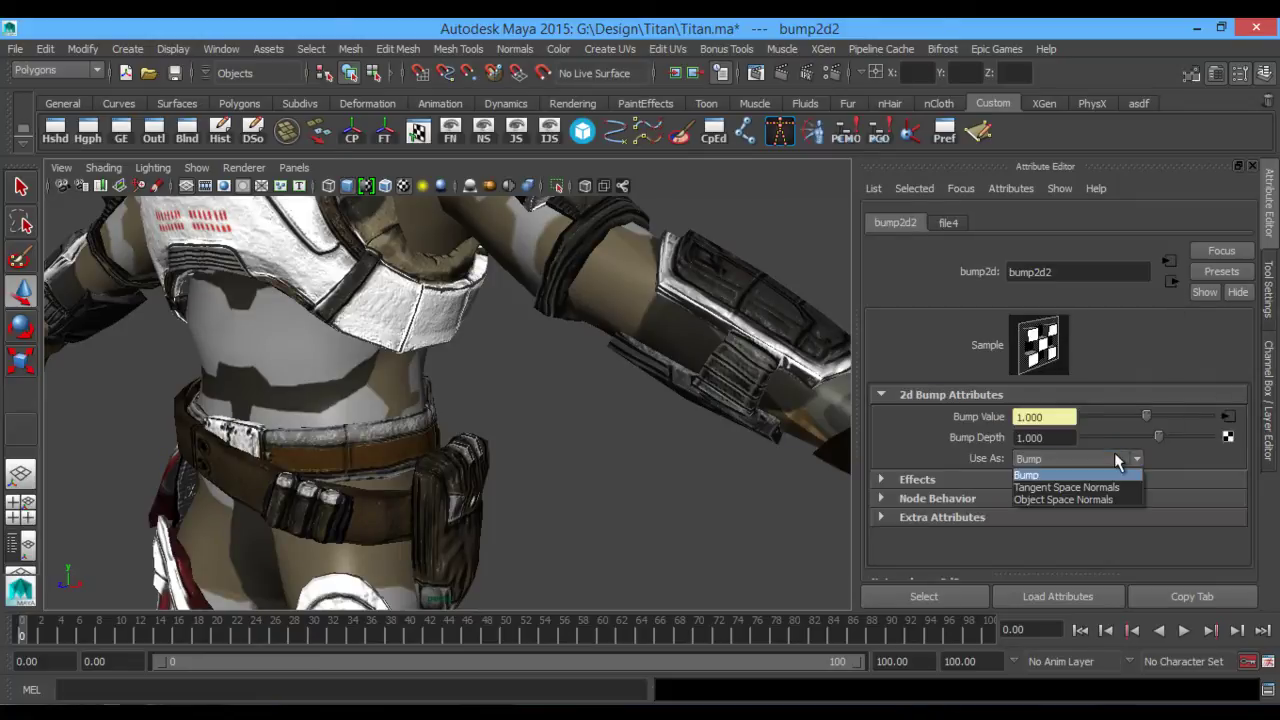
{"action": "left_click", "coordinate": [1078, 487]}
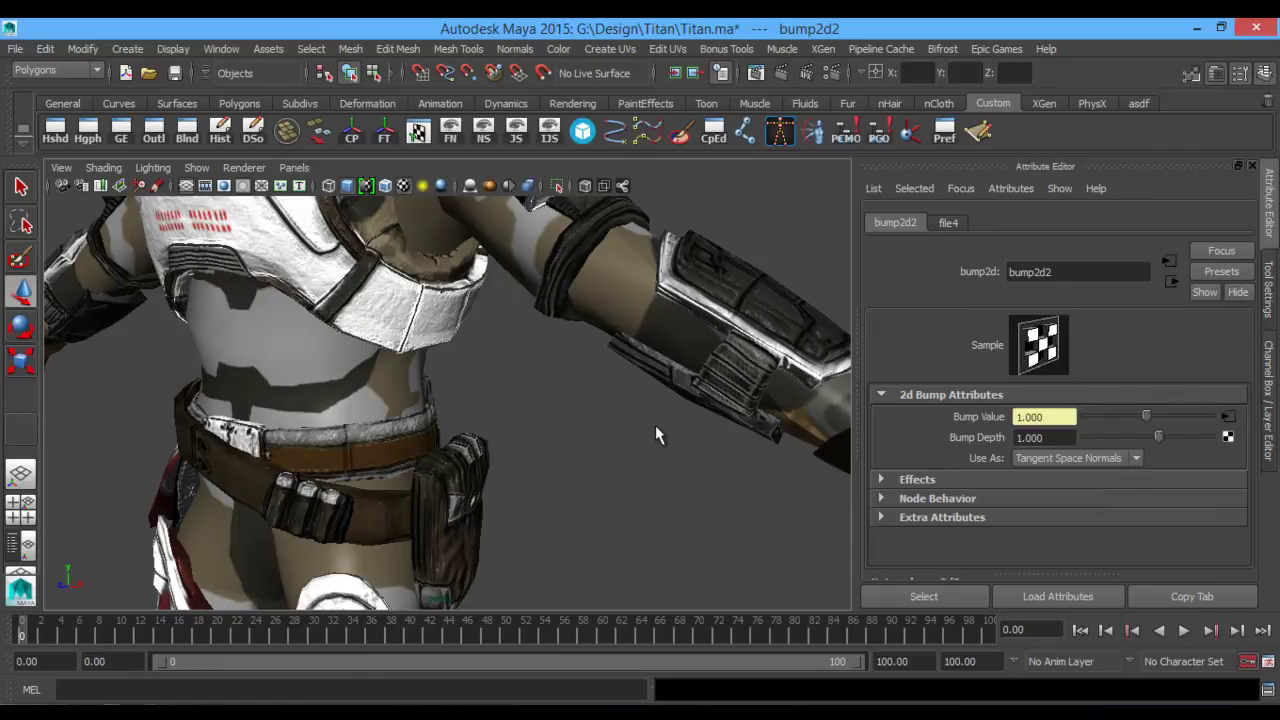
{"action": "mouse_move", "coordinate": [611, 409]}
{"action": "left_mouse_down", "text": "alt"}
{"action": "mouse_move", "coordinate": [470, 392]}
{"action": "mouse_move", "coordinate": [480, 434]}
{"action": "mouse_move", "coordinate": [390, 403]}
{"action": "left_mouse_up", "text": "alt"}
Select the body mesh and load Body_NRM.jpg into its file3 bump texture.
{"action": "left_click", "coordinate": [466, 411]}
{"action": "left_click", "coordinate": [408, 390]}
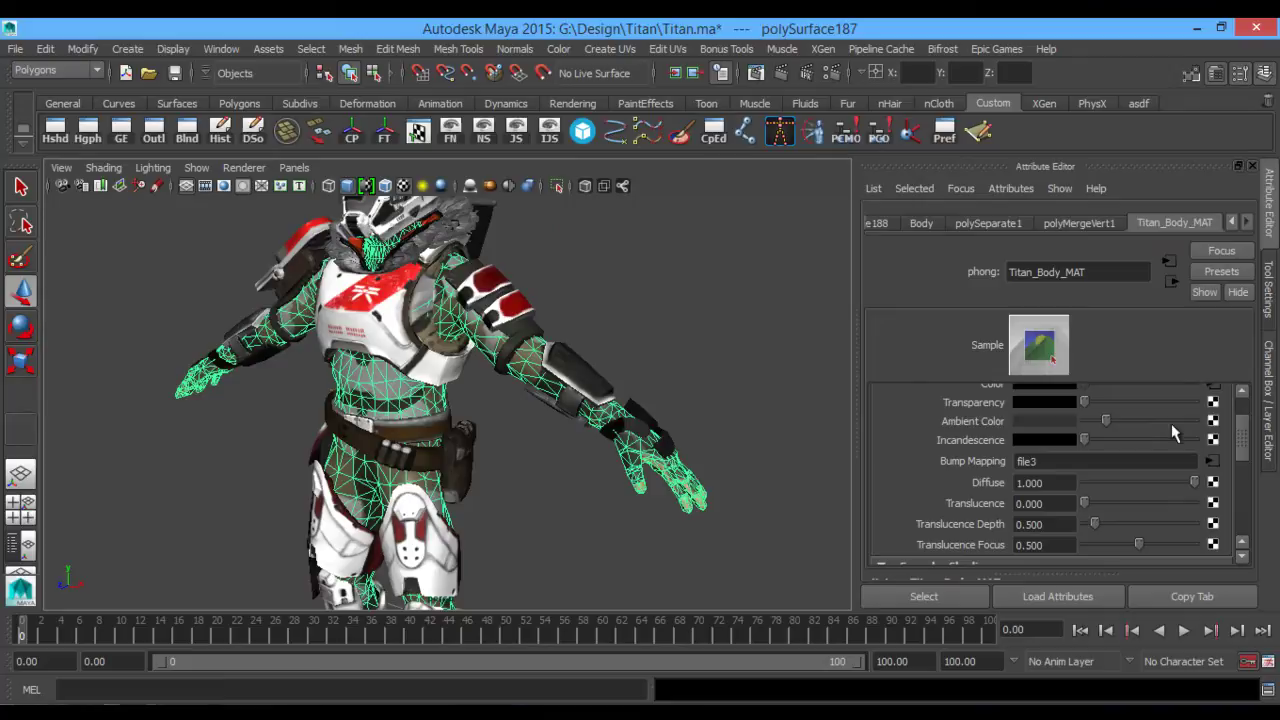
{"action": "left_click", "coordinate": [1213, 461]}
{"action": "left_click", "coordinate": [1221, 490]}
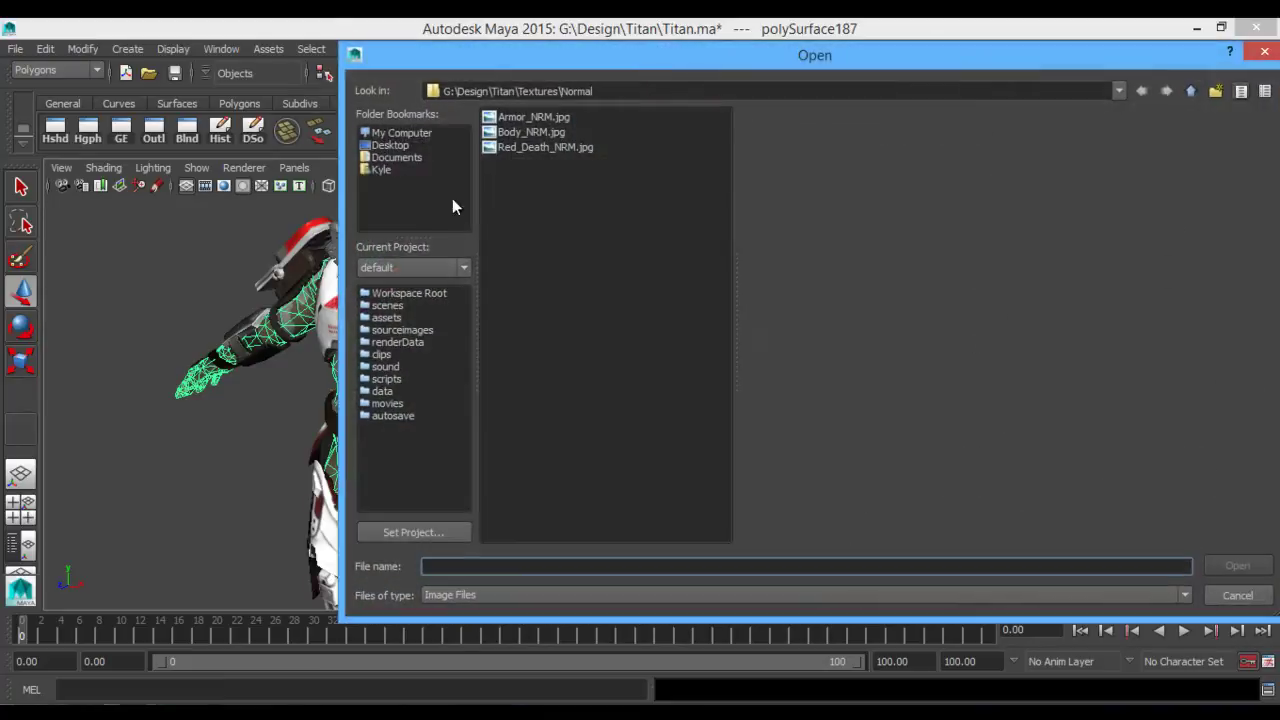
{"action": "left_click", "coordinate": [527, 132]}
{"action": "left_click", "coordinate": [1255, 567]}
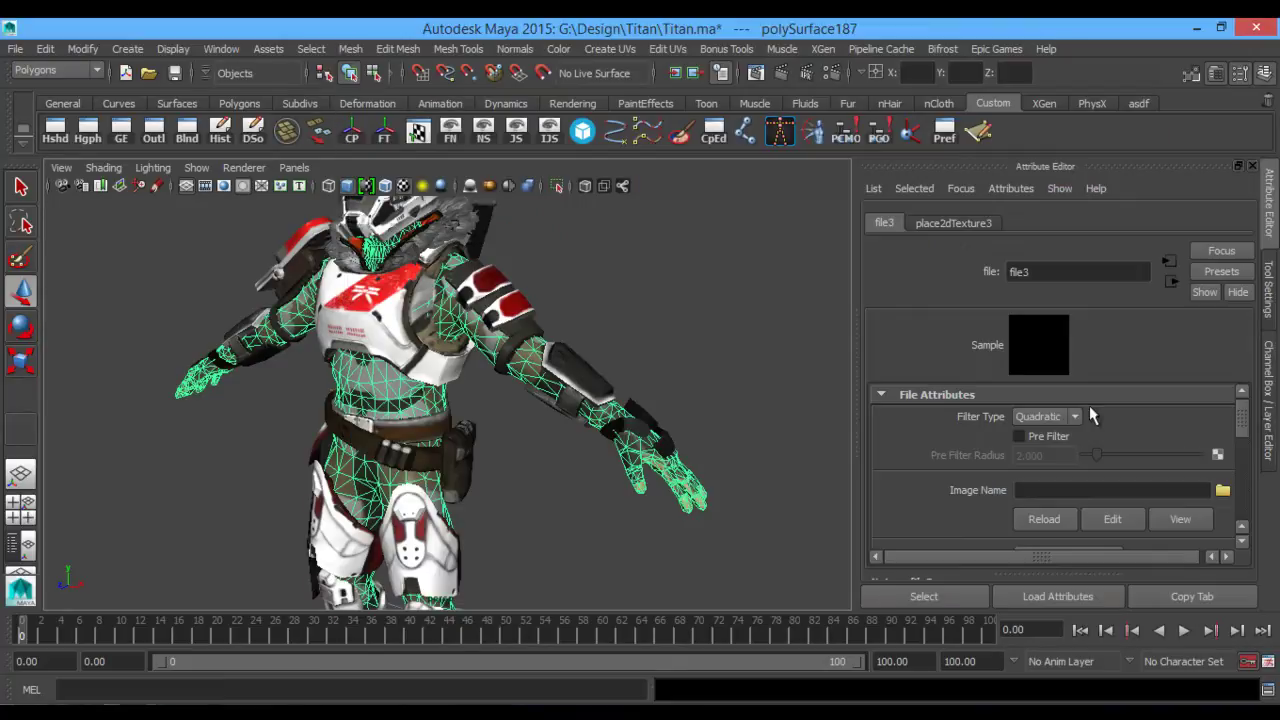
Set bump2d1's Use As to Tangent Space Normals and deselect the body.
{"action": "left_click", "coordinate": [1171, 265]}
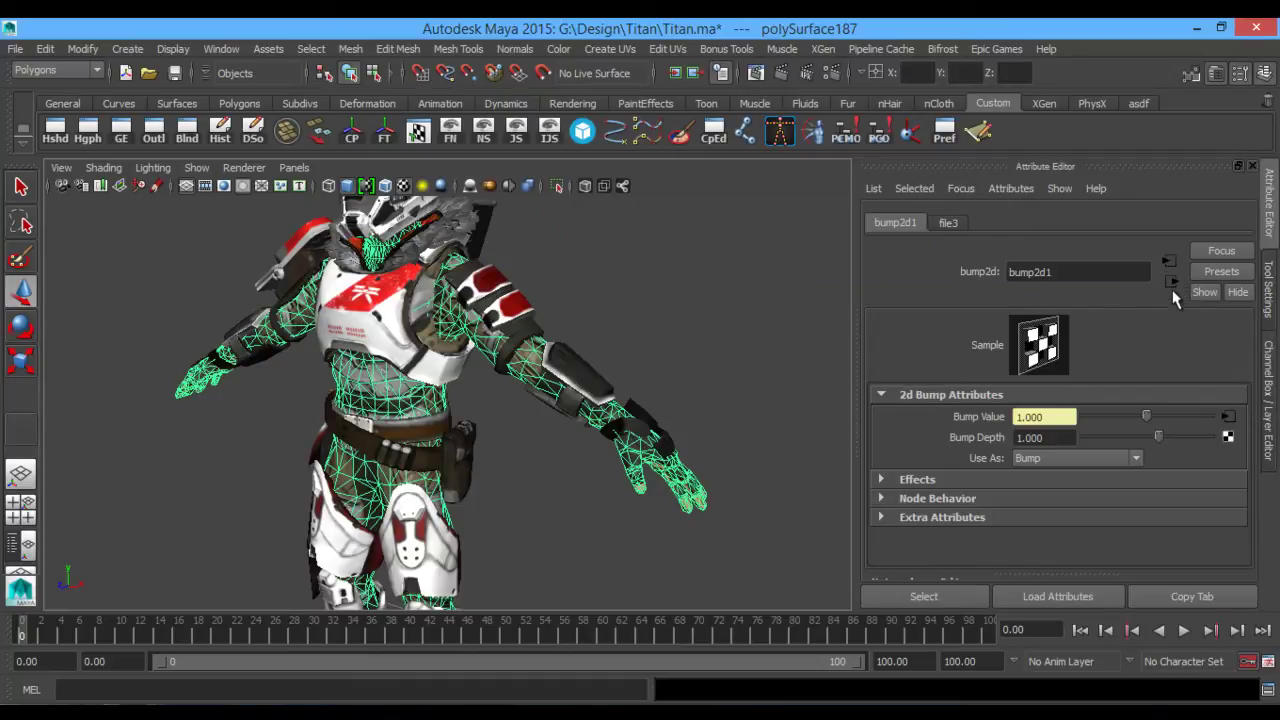
{"action": "left_click", "coordinate": [1082, 458]}
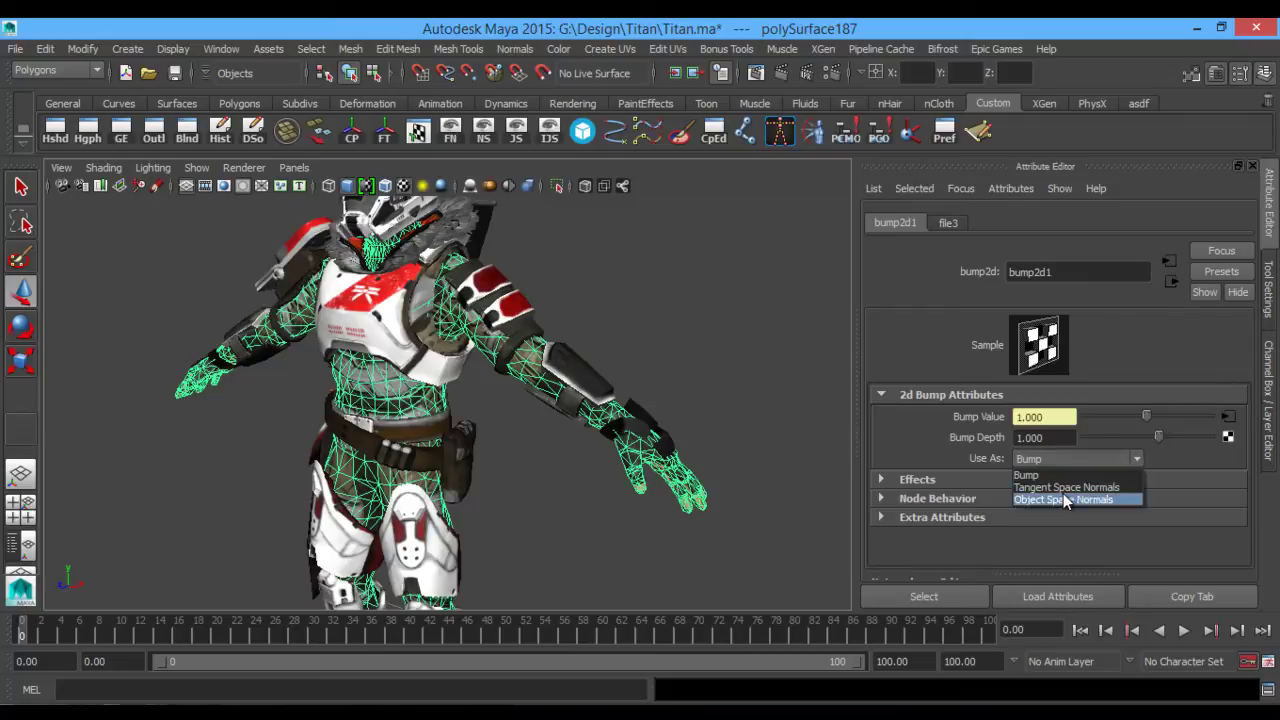
{"action": "left_click", "coordinate": [1069, 487]}
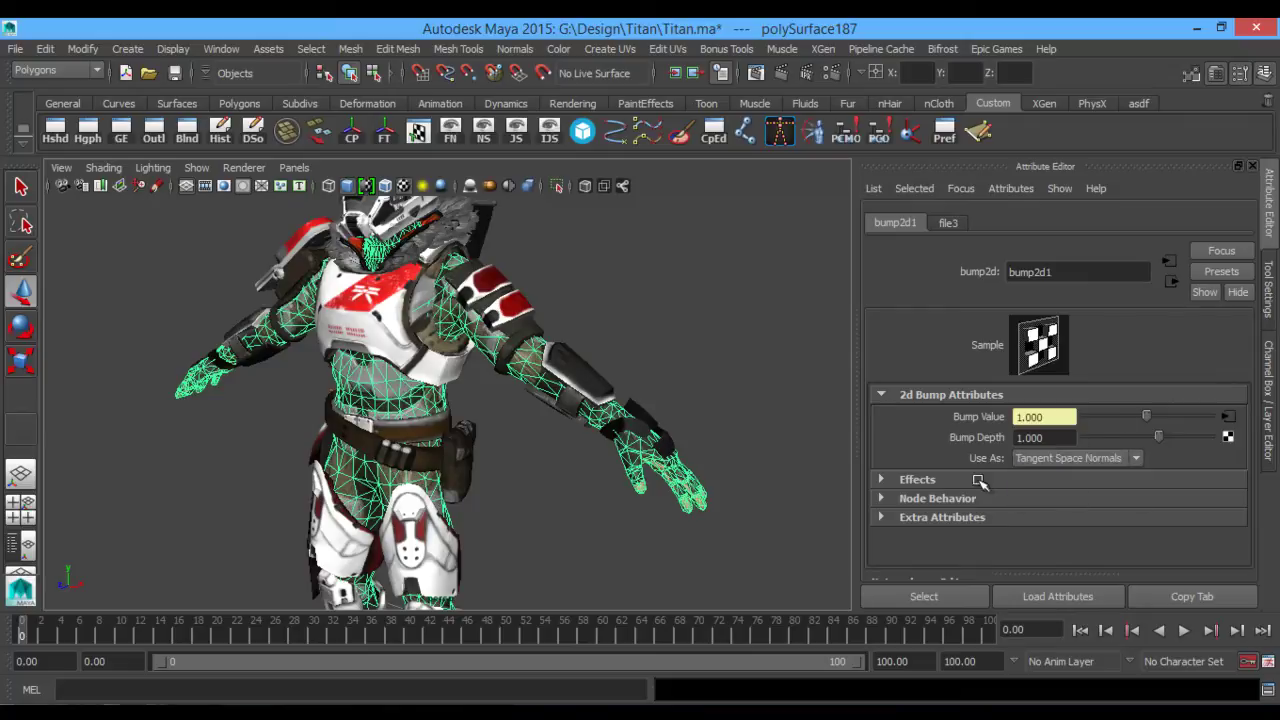
{"action": "left_click", "coordinate": [508, 450]}
{"action": "left_click_drag", "start_coordinate": [508, 457], "coordinate": [703, 451], "text": "alt"}
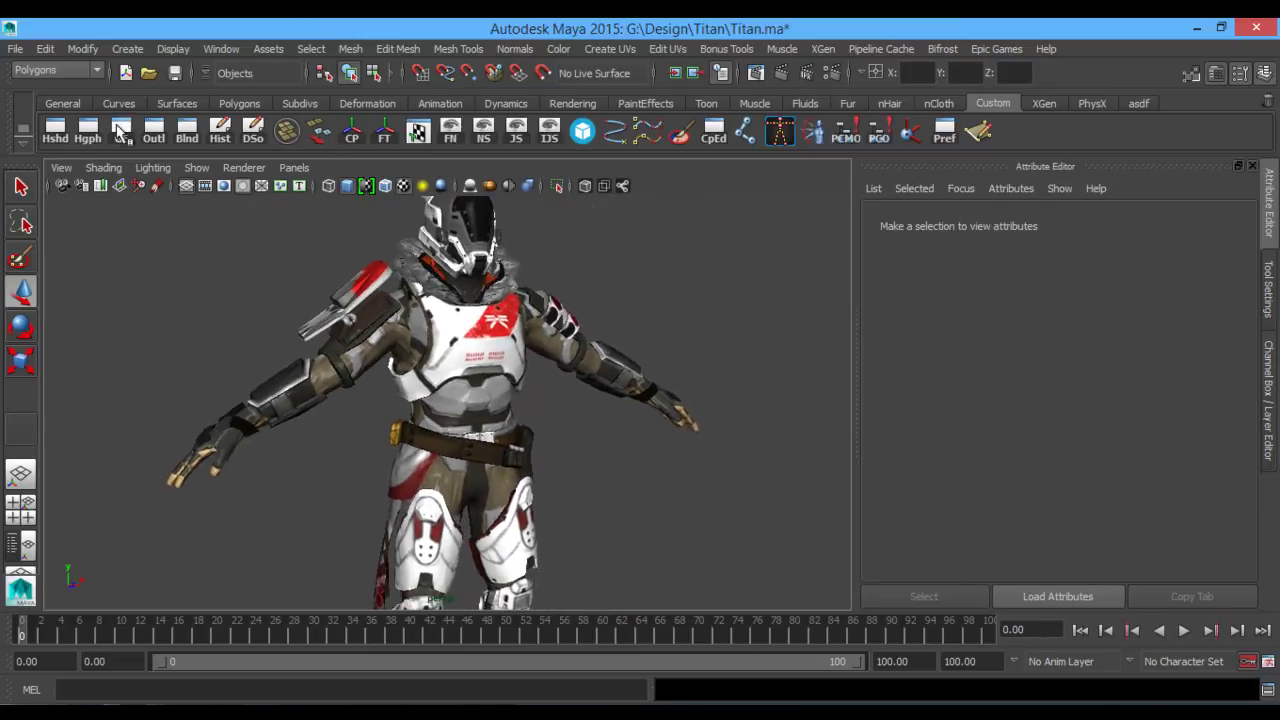
Save the scene over Titan.ma as Maya ASCII and confirm the replacement.
{"action": "left_click", "coordinate": [15, 48]}
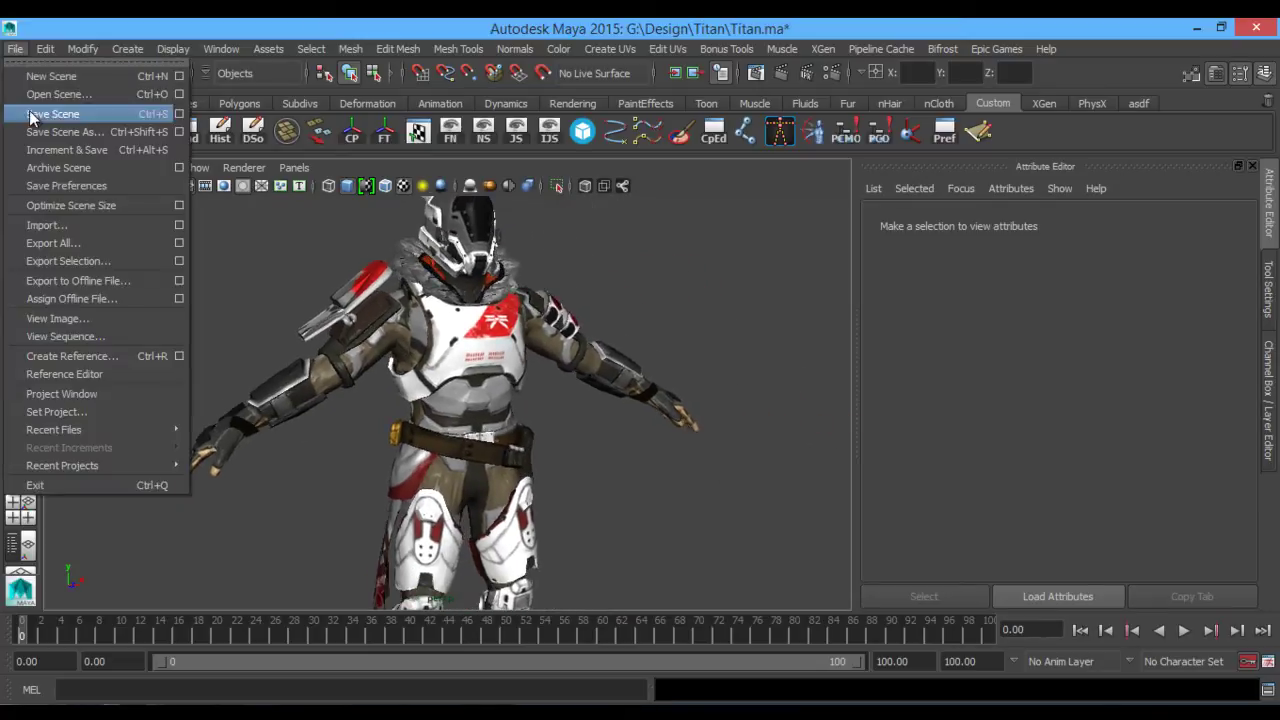
{"action": "left_click", "coordinate": [97, 133]}
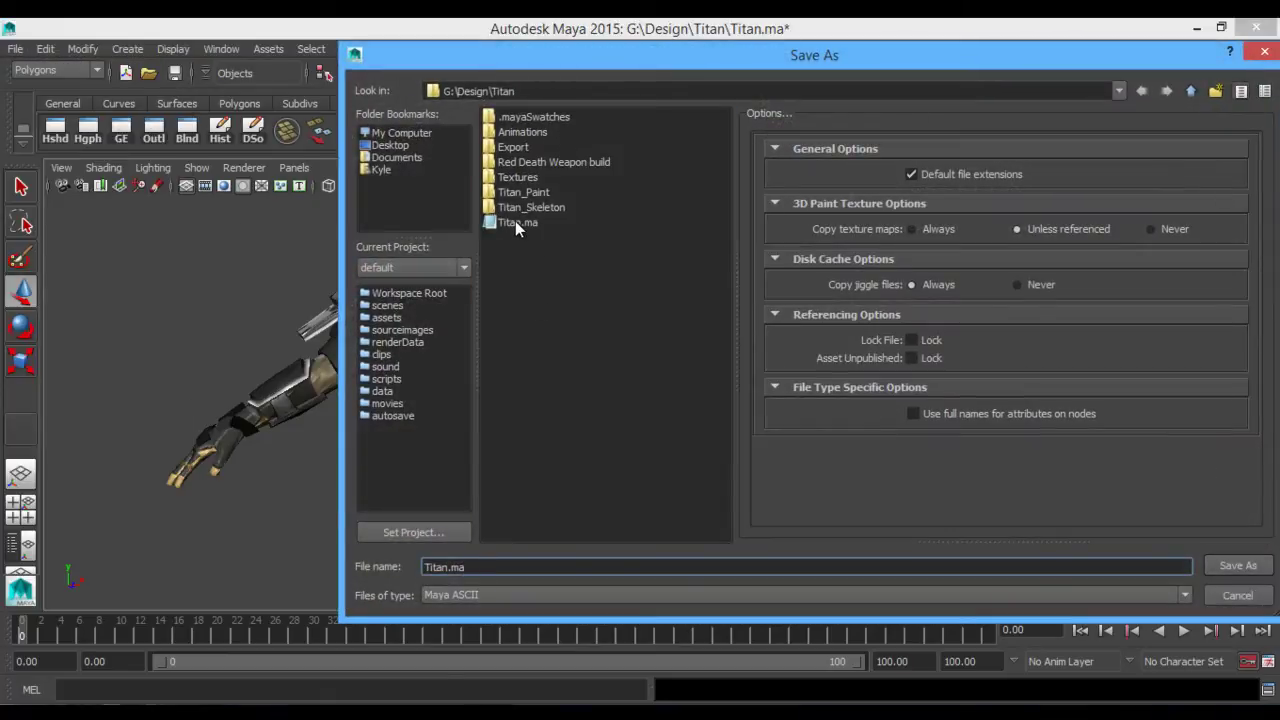
{"action": "left_click", "coordinate": [515, 221]}
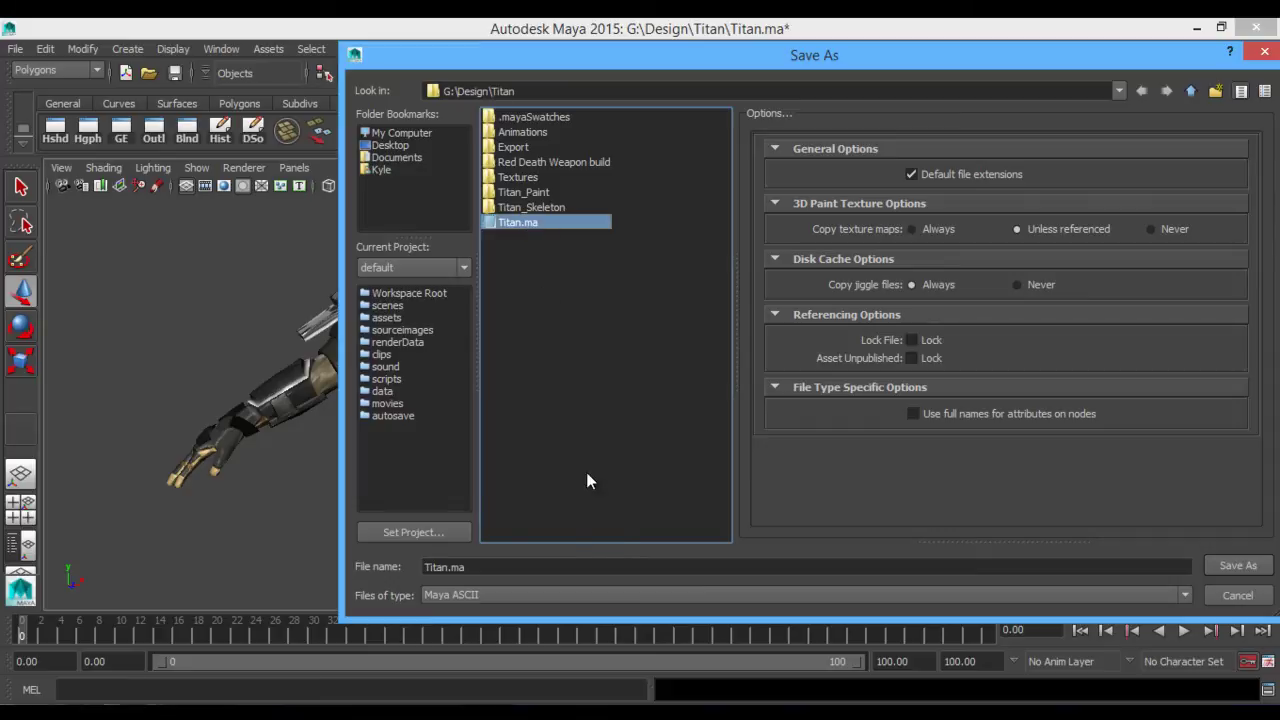
{"action": "left_click", "coordinate": [620, 591]}
{"action": "left_click", "coordinate": [620, 591]}
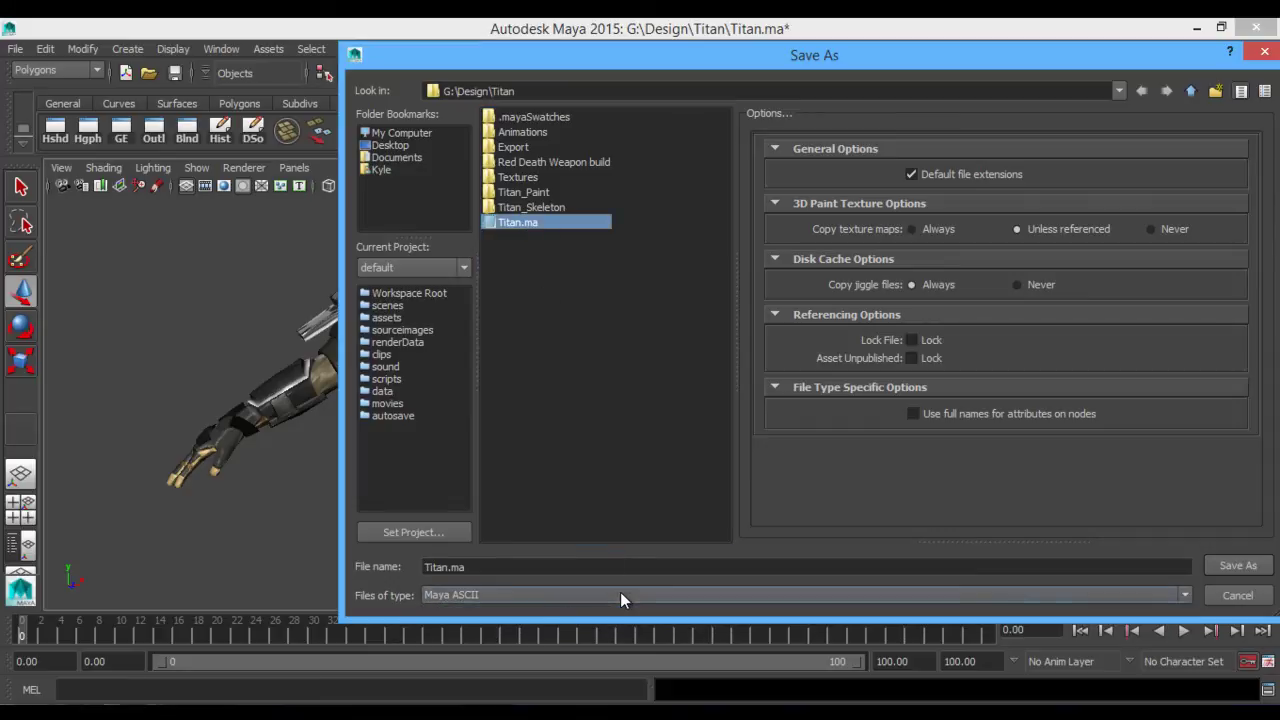
{"action": "left_click", "coordinate": [532, 596]}
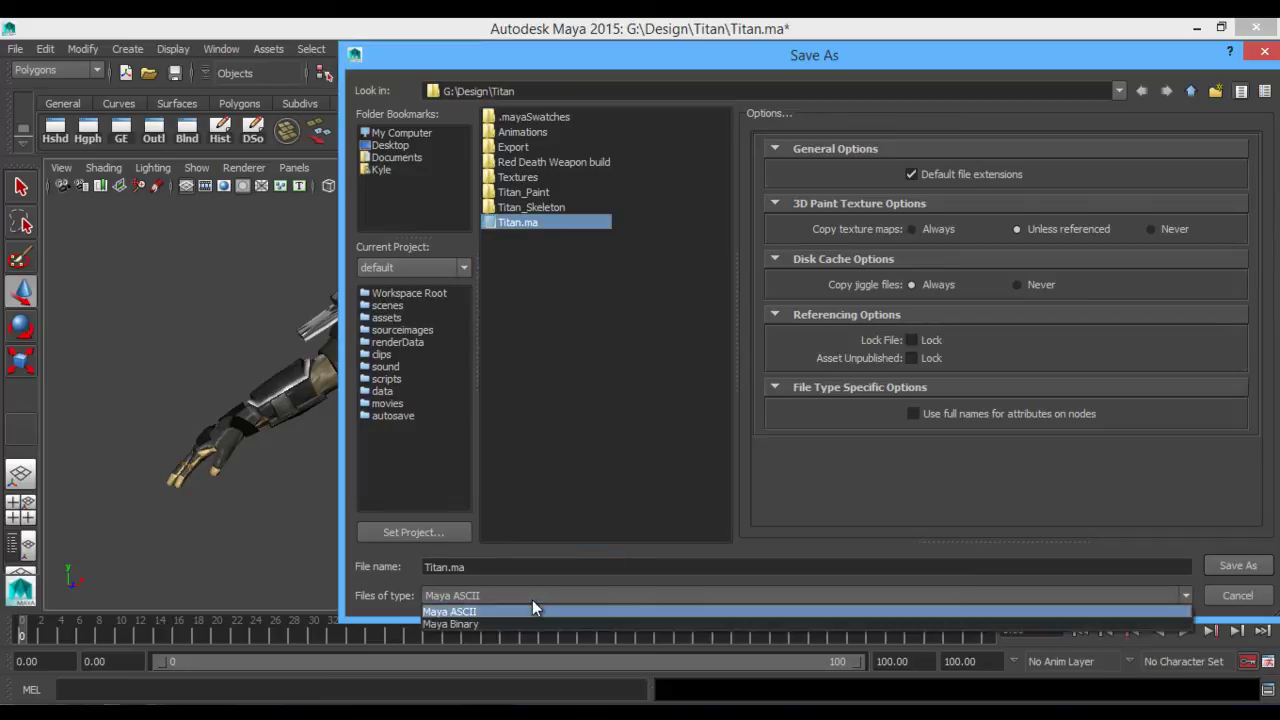
{"action": "left_click", "coordinate": [471, 612]}
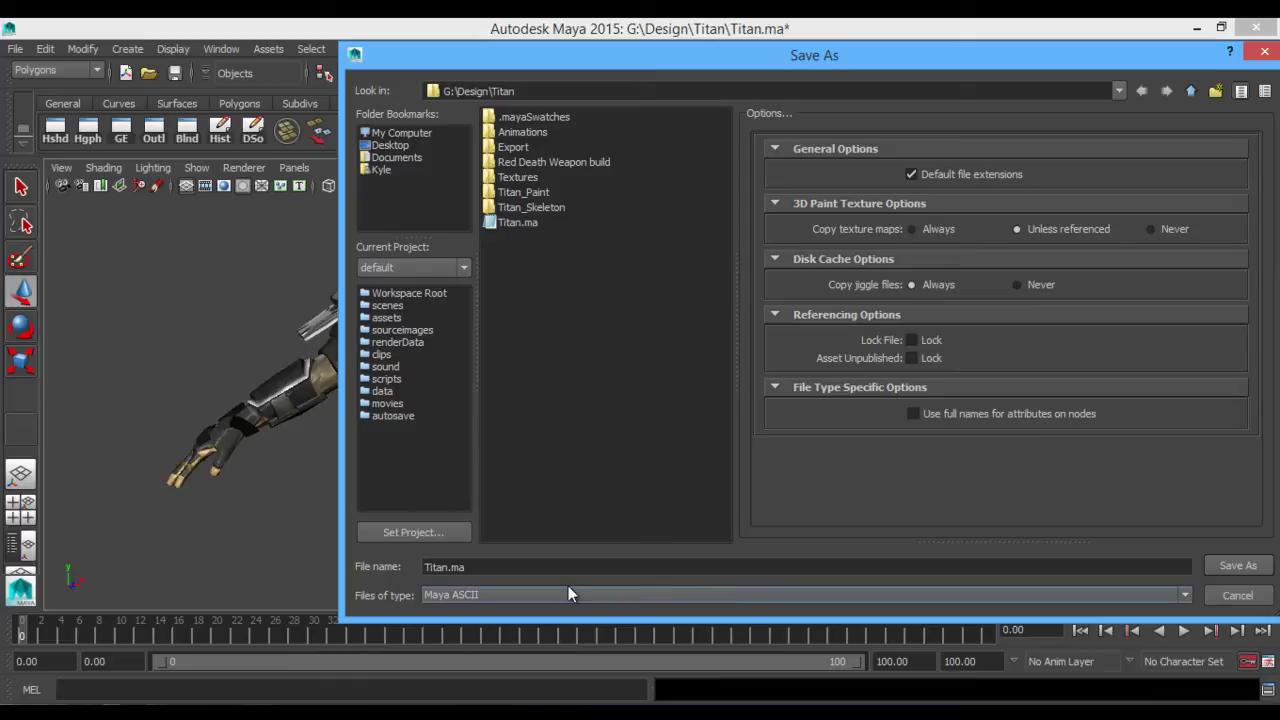
{"action": "left_click", "coordinate": [1236, 566]}
{"action": "left_click", "coordinate": [777, 368]}
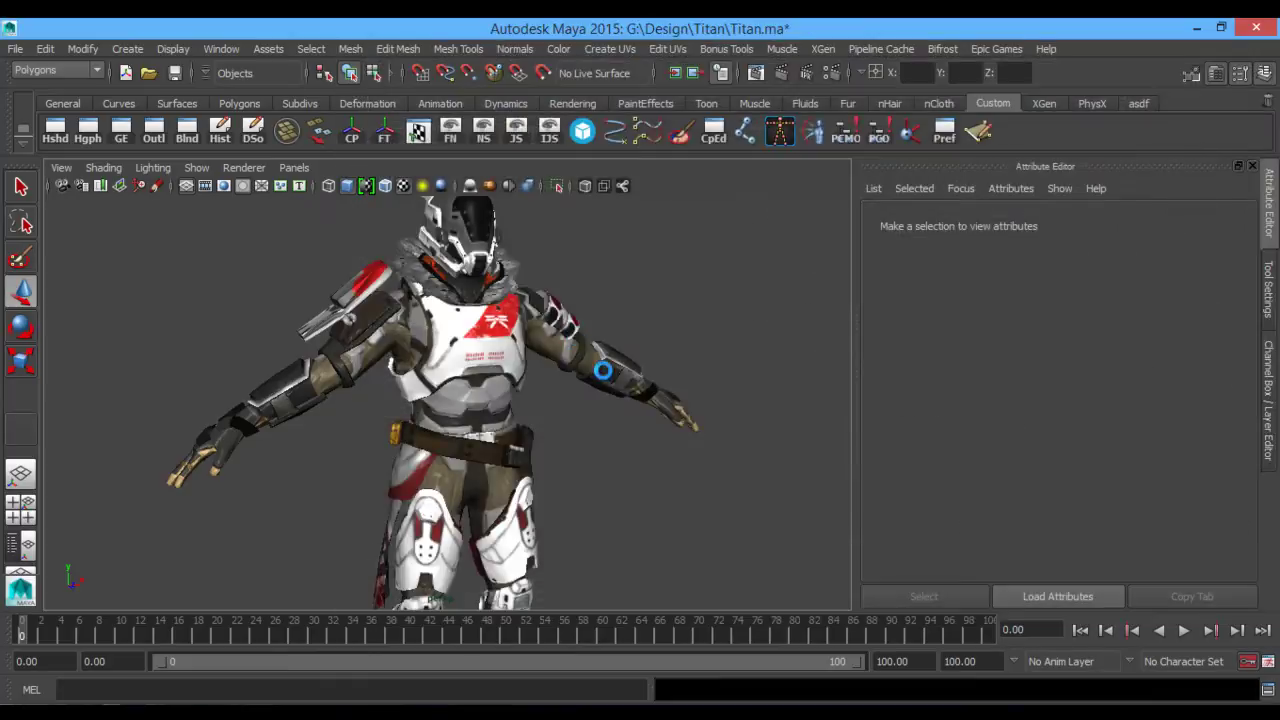
{"action": "left_click_drag", "start_coordinate": [646, 297], "coordinate": [669, 346], "text": "alt"}
{"action": "right_click_drag", "start_coordinate": [669, 346], "coordinate": [683, 313], "text": "alt"}
{"action": "left_click_drag", "start_coordinate": [683, 313], "coordinate": [661, 289], "text": "alt"}
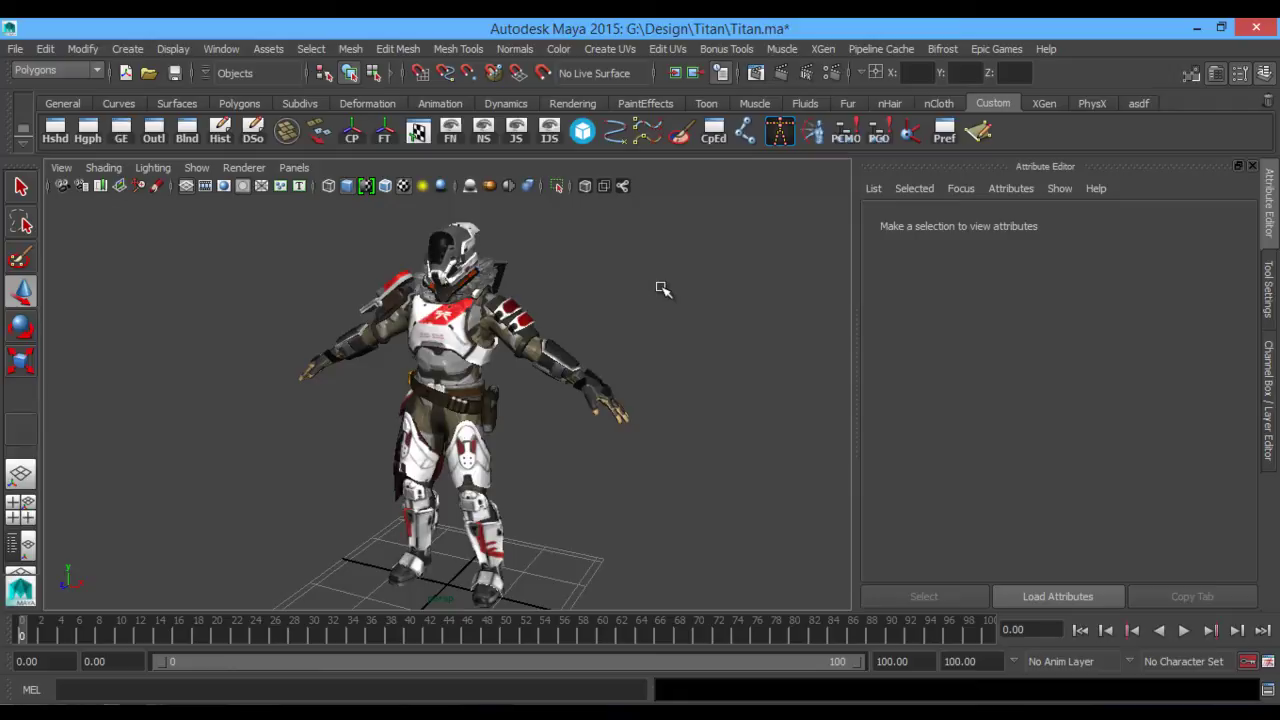
{"action": "mouse_move", "coordinate": [222, 218]}
{"action": "left_mouse_down"}
{"action": "mouse_move", "coordinate": [663, 620]}
{"action": "mouse_move", "coordinate": [748, 665]}
{"action": "left_mouse_up"}
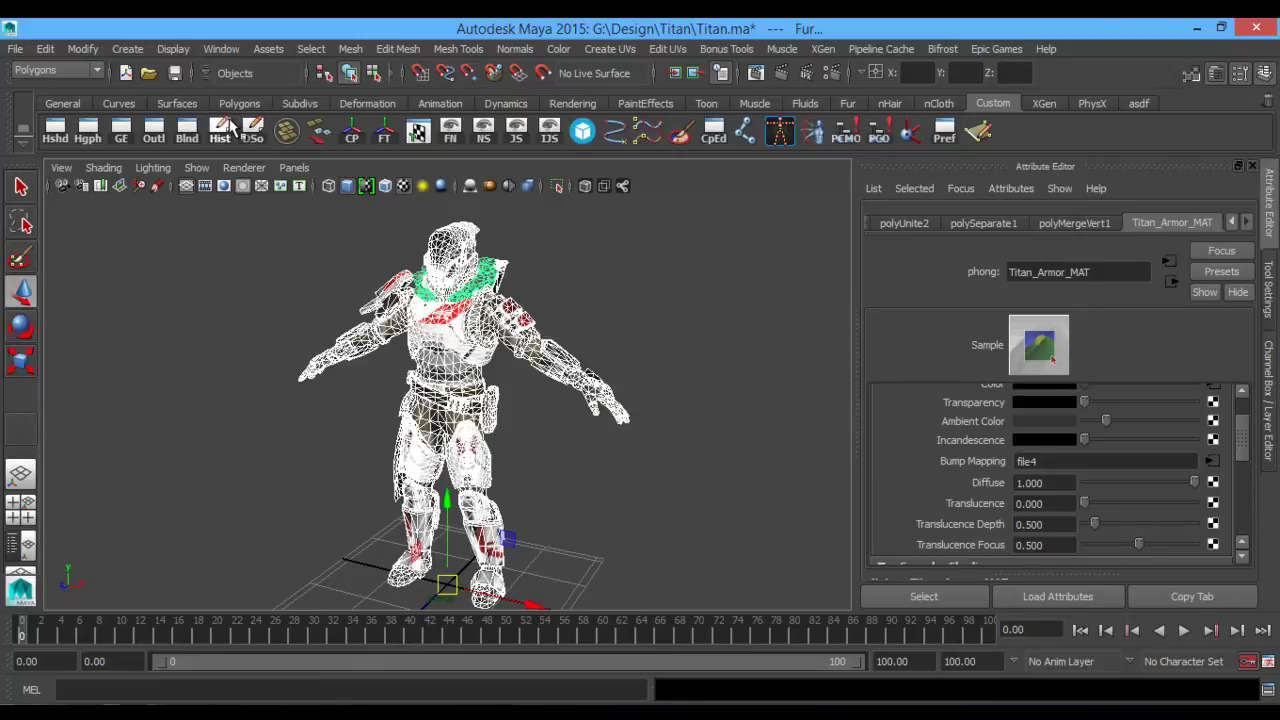
{"action": "left_click", "coordinate": [286, 252]}
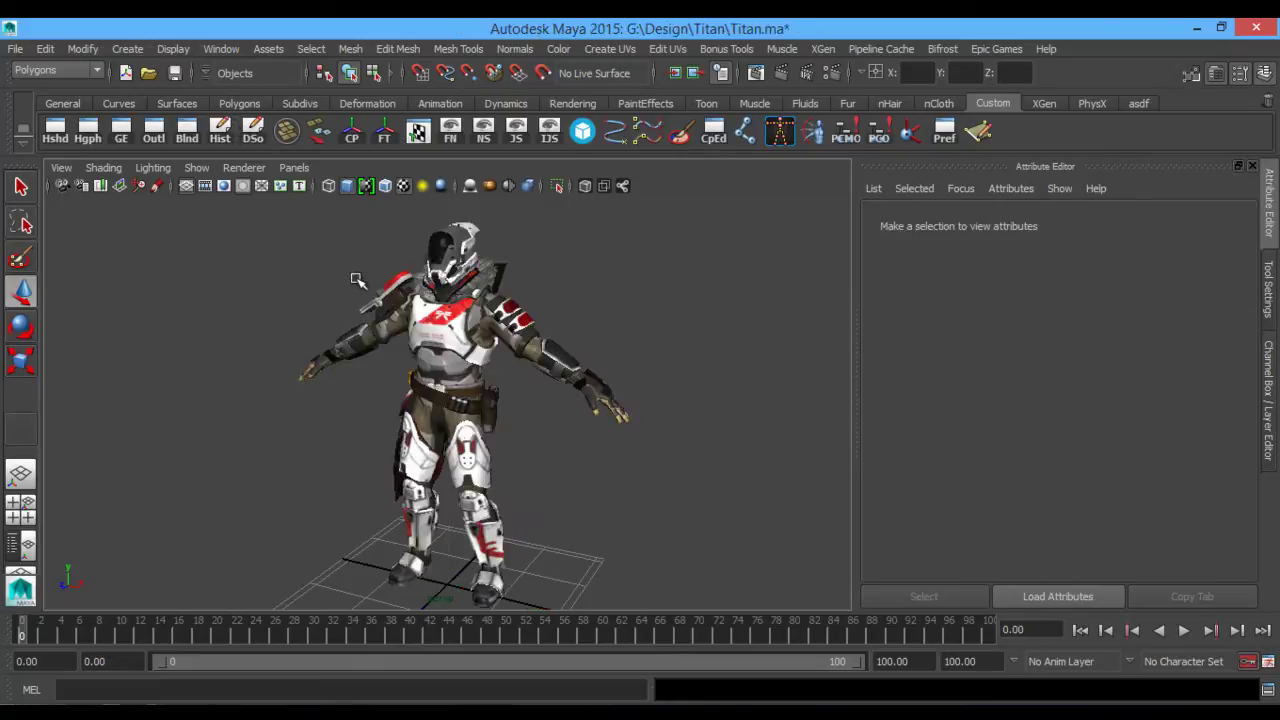
{"action": "left_click_drag", "start_coordinate": [357, 279], "coordinate": [348, 279], "text": "alt"}
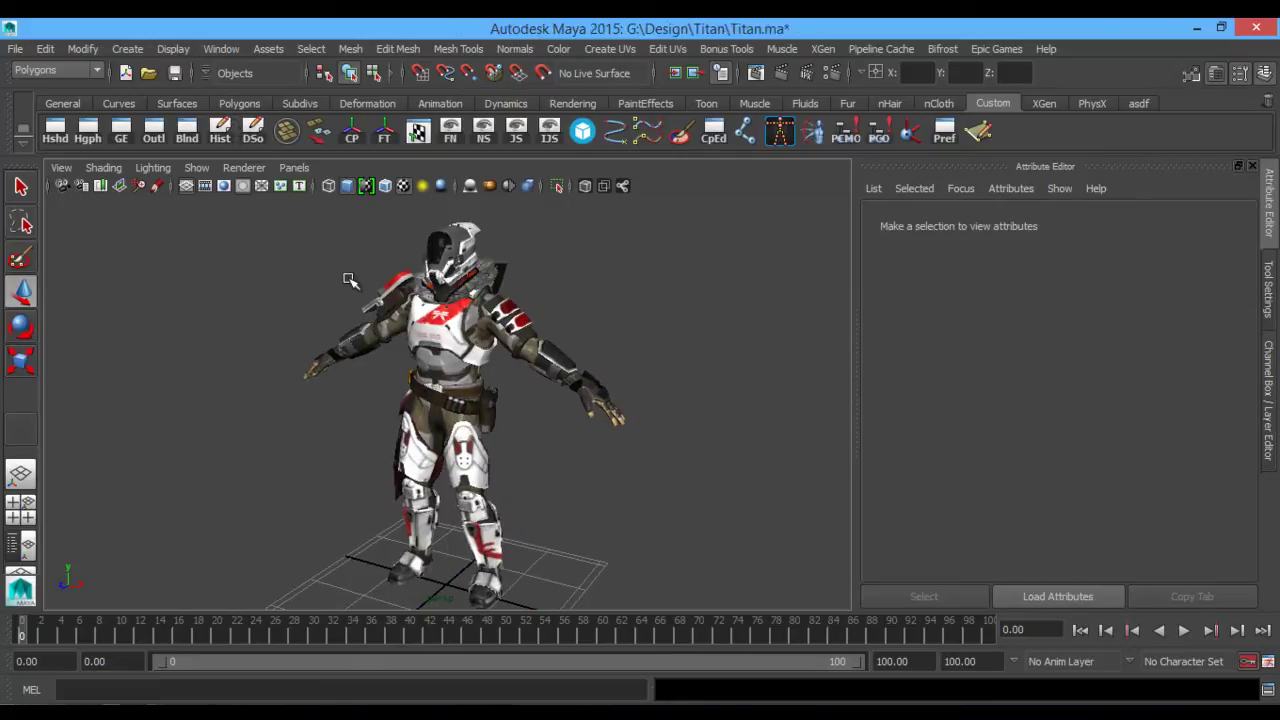
Run Optimize Now on Unknown nodes in the Optimize Scene Size options and confirm.
{"action": "left_click", "coordinate": [16, 49]}
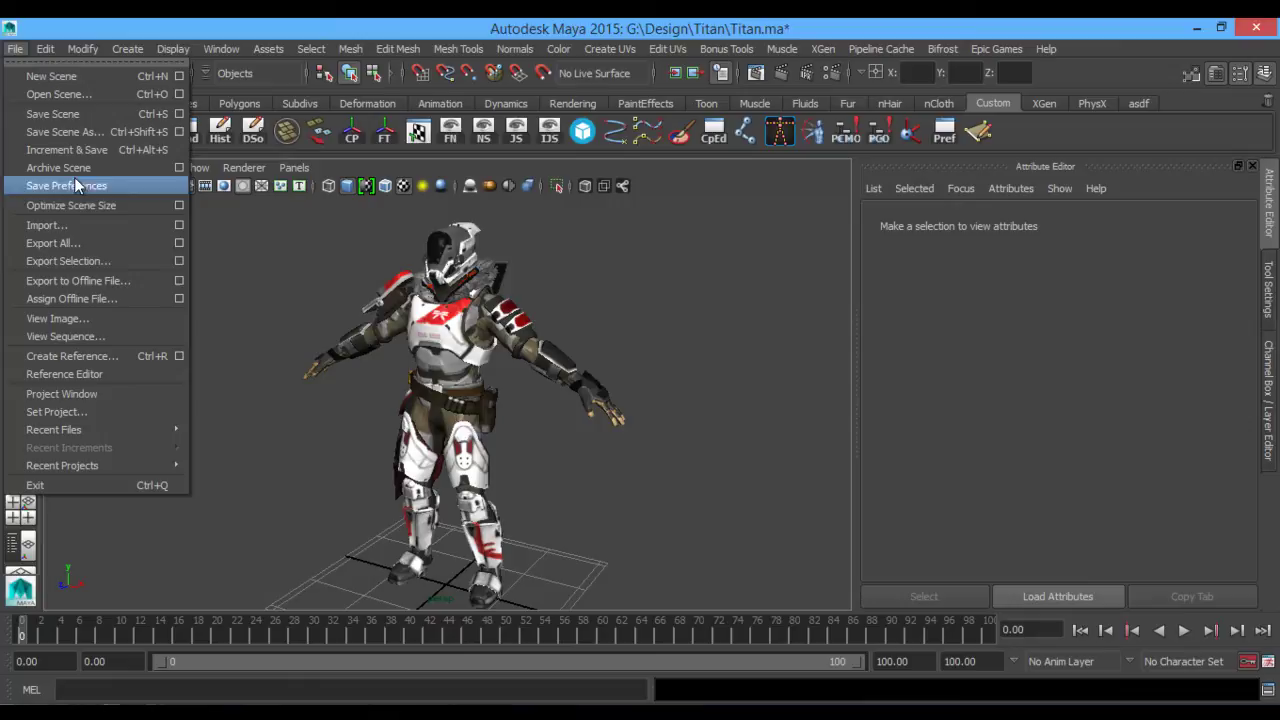
{"action": "left_click", "coordinate": [180, 205]}
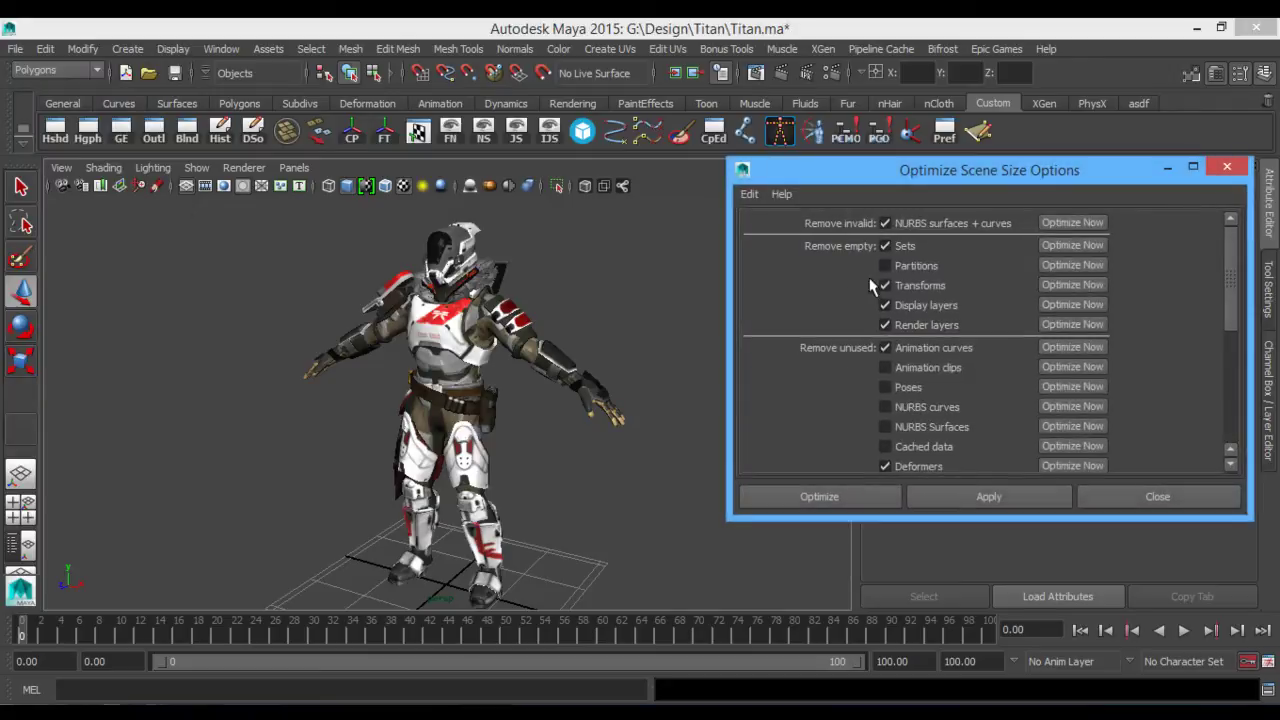
{"action": "left_click_drag", "start_coordinate": [1236, 260], "coordinate": [1234, 385]}
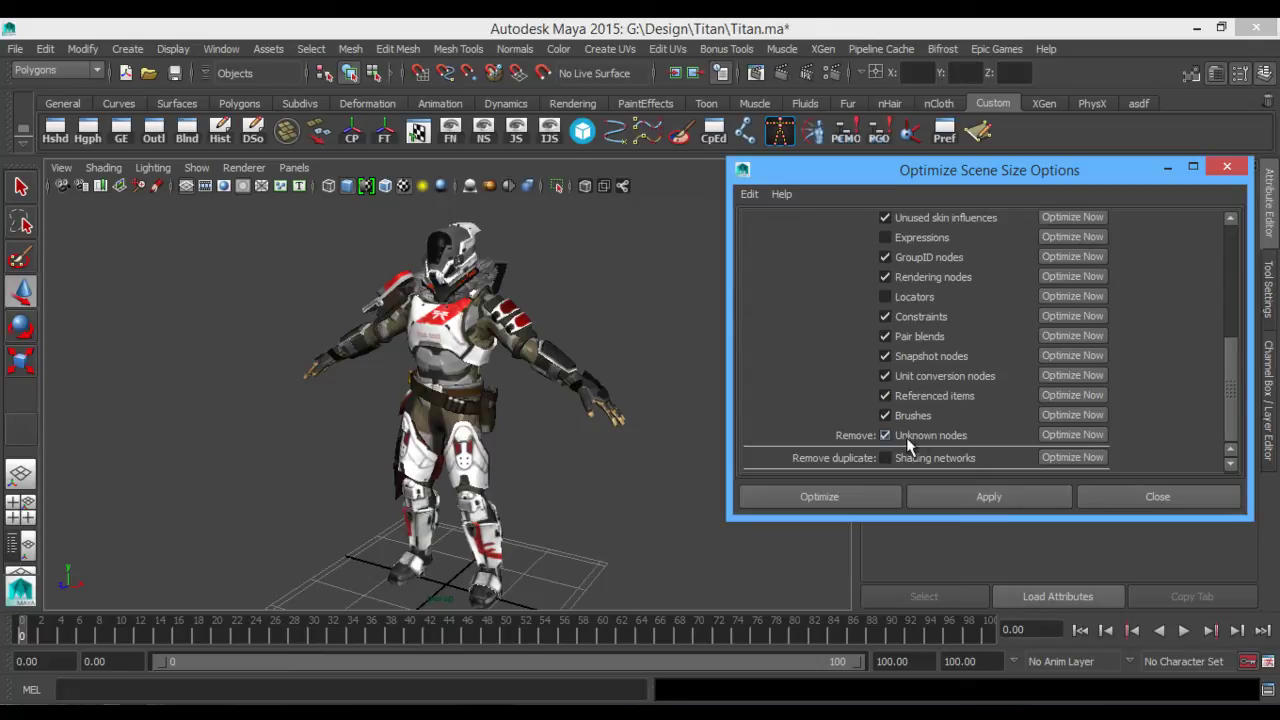
{"action": "left_click", "coordinate": [1068, 436]}
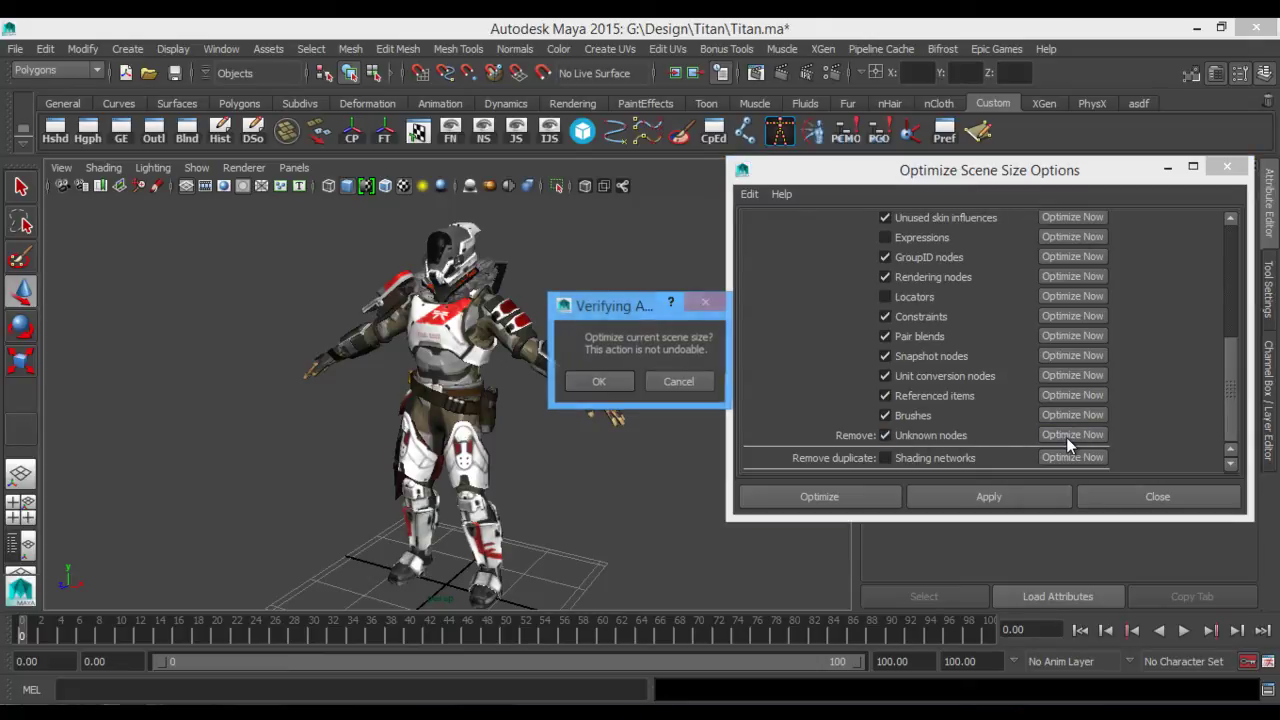
{"action": "left_click", "coordinate": [611, 381]}
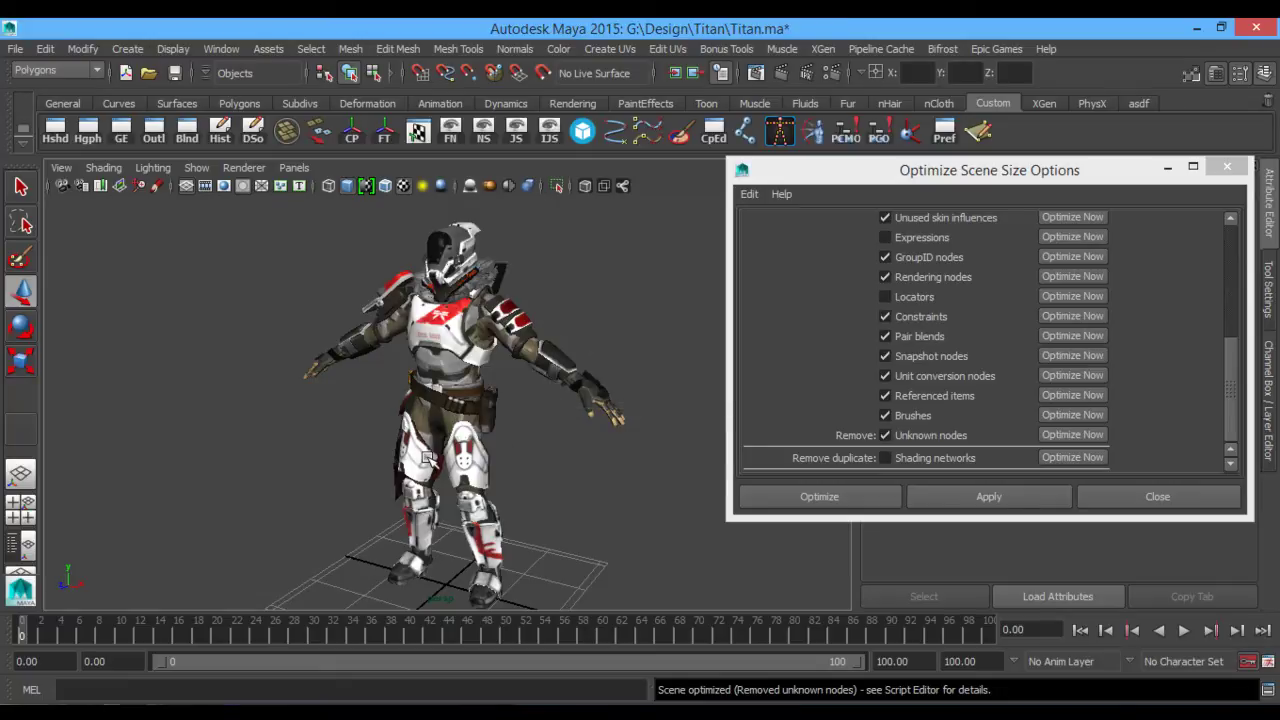
{"action": "left_click_drag", "start_coordinate": [424, 406], "coordinate": [441, 408], "text": "alt"}
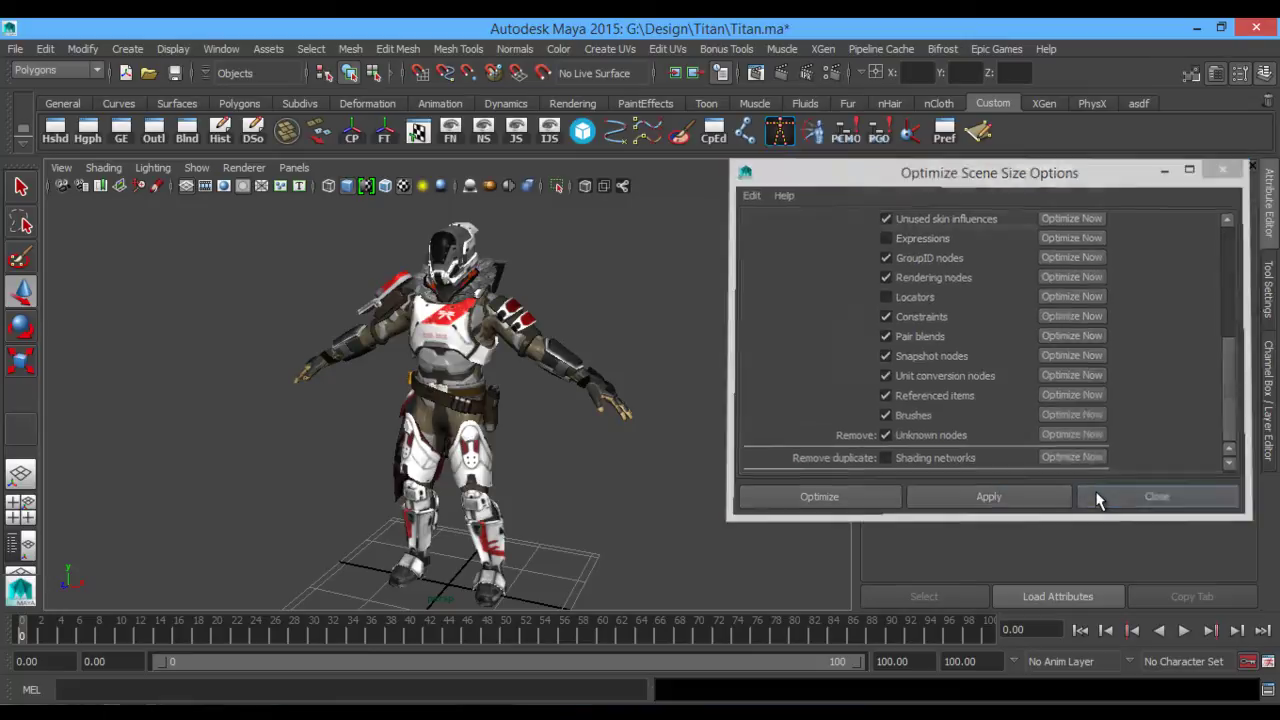
Close the Optimize Scene Size Options window and orbit around the textured Titan.
{"action": "left_click", "coordinate": [1097, 500]}
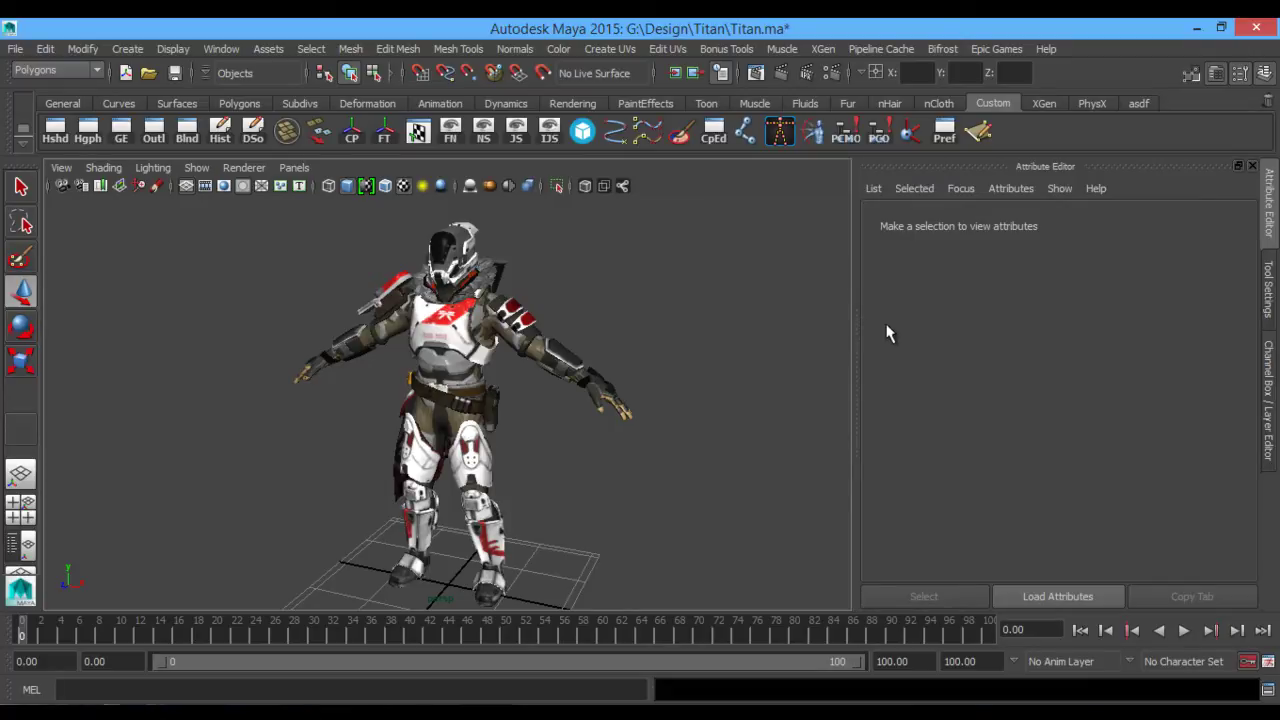
{"action": "right_click_drag", "start_coordinate": [720, 290], "coordinate": [705, 315], "text": "alt"}
{"action": "left_click_drag", "start_coordinate": [705, 315], "coordinate": [680, 322], "text": "alt"}
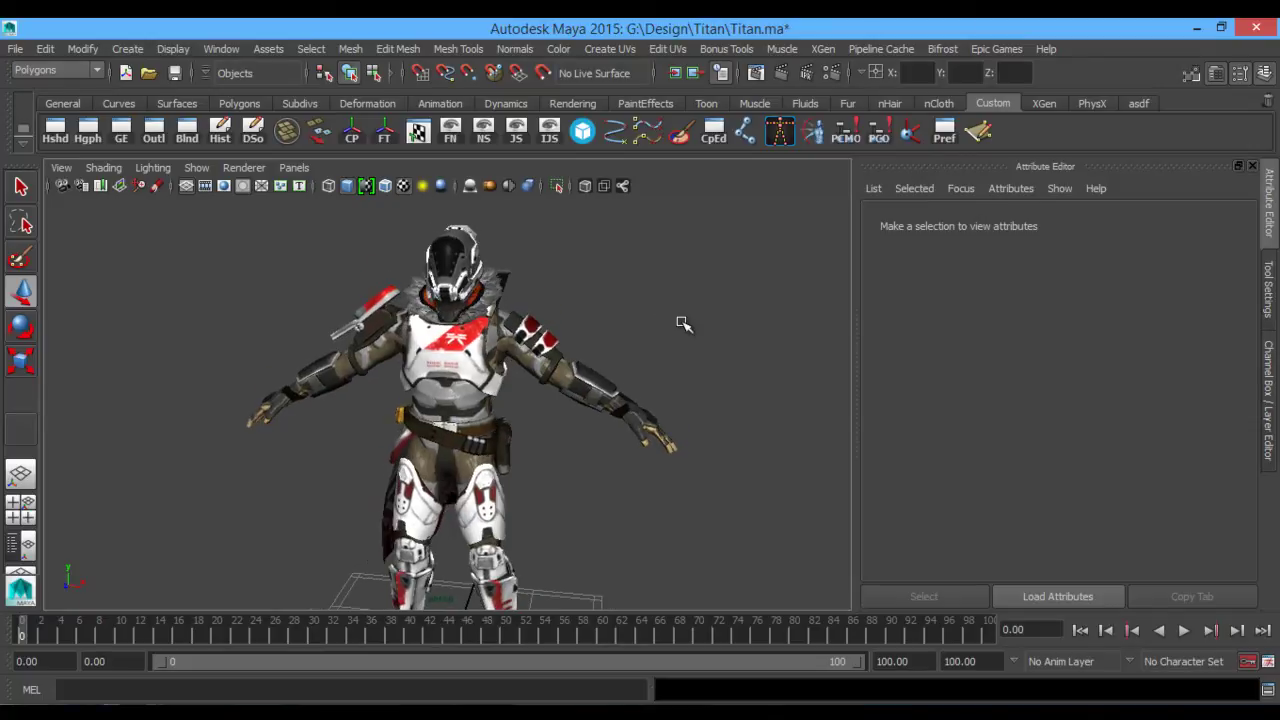
{"action": "left_click_drag", "start_coordinate": [683, 322], "coordinate": [723, 320], "text": "alt"}
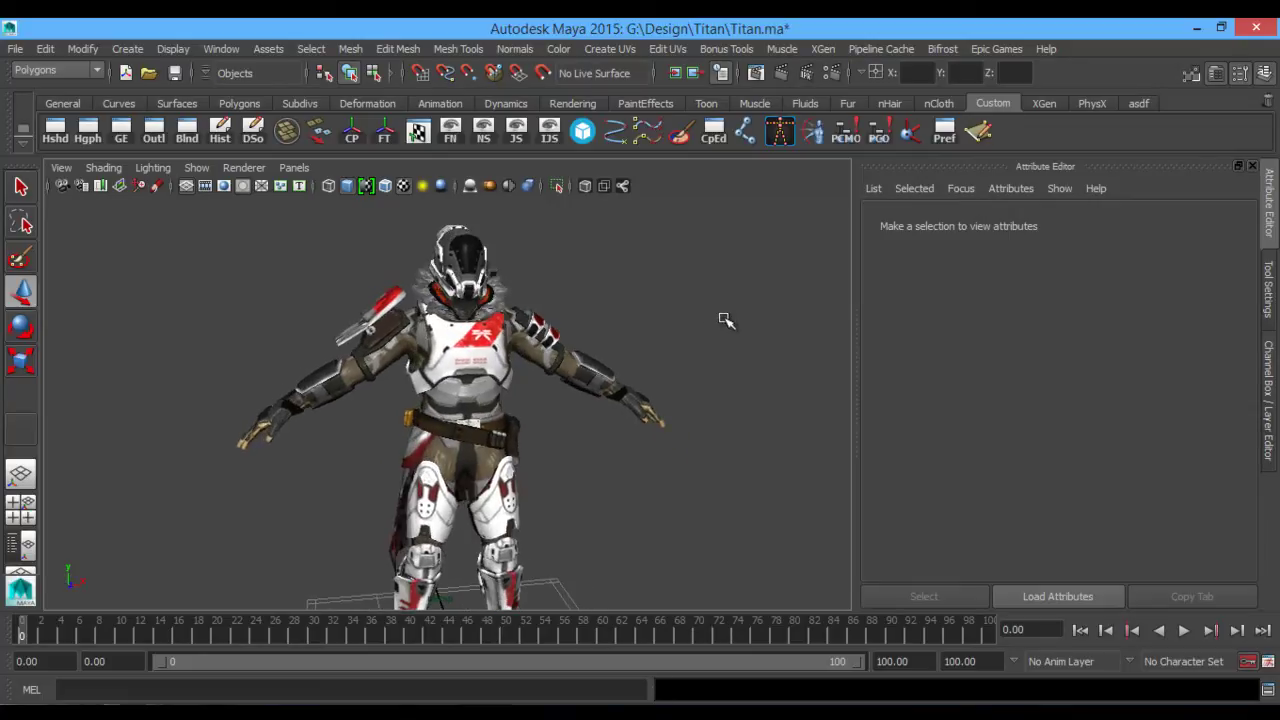
{"action": "left_click_drag", "start_coordinate": [643, 294], "coordinate": [640, 322], "text": "alt"}
{"action": "left_click_drag", "start_coordinate": [325, 503], "coordinate": [448, 446], "text": "alt"}
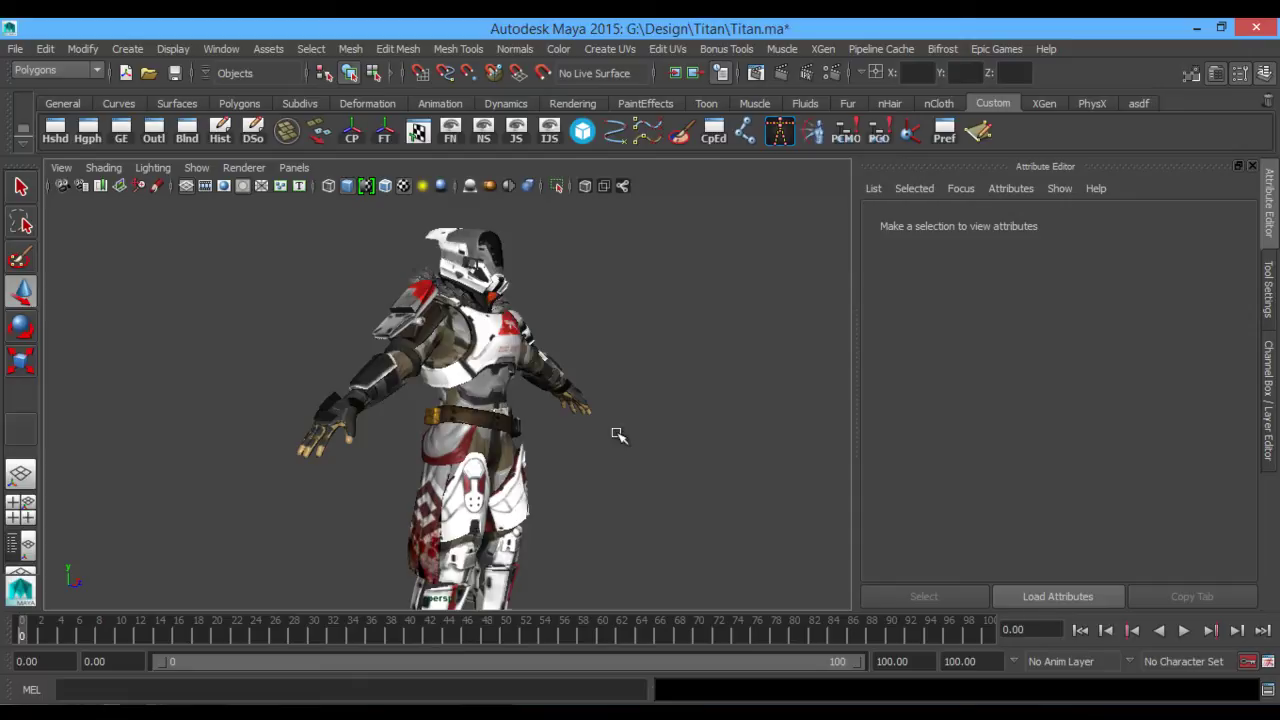
{"action": "left_click_drag", "start_coordinate": [651, 351], "coordinate": [620, 357], "text": "alt"}
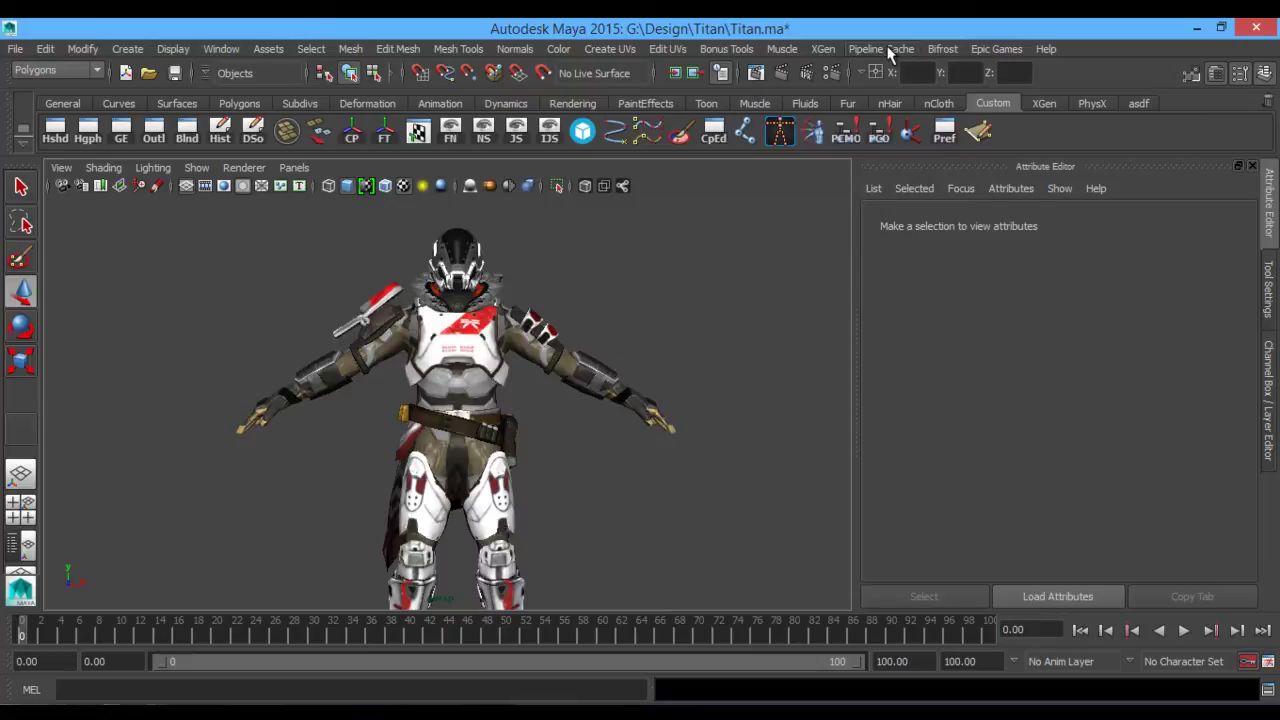
Launch Epic Games > Character Rig Creator, which switches the world up axis to Z up.
{"action": "left_click", "coordinate": [886, 49]}
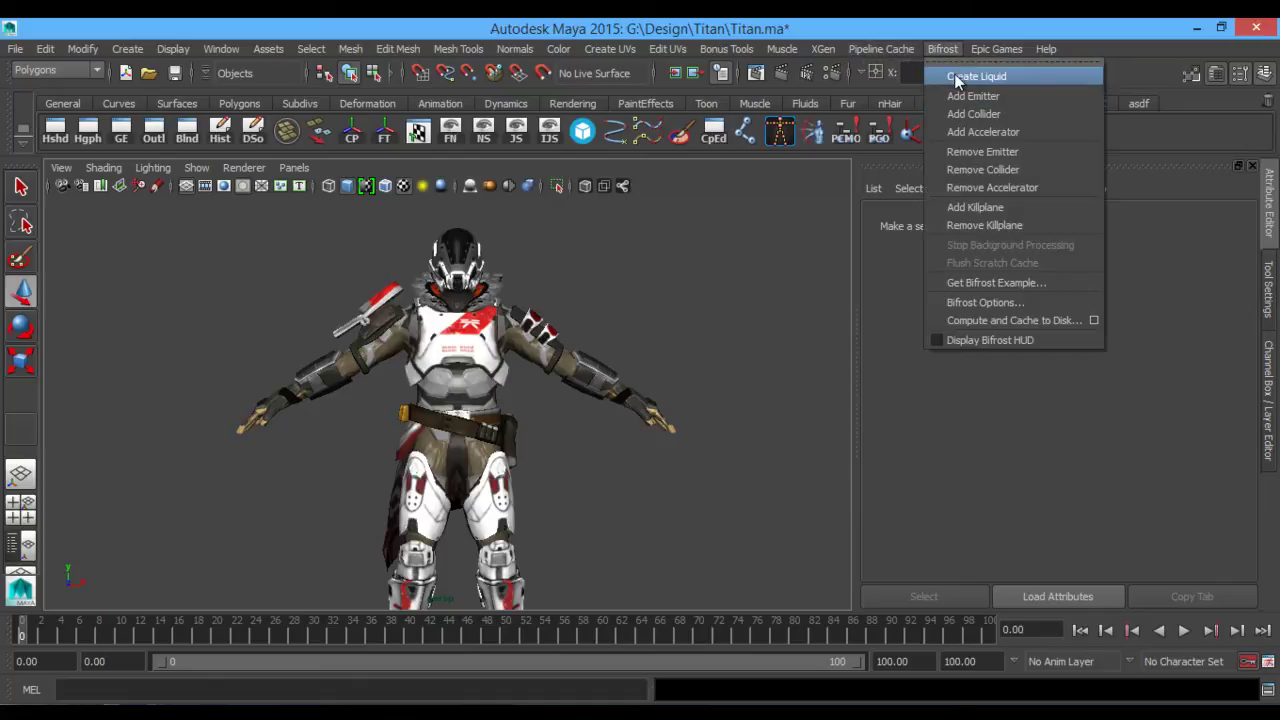
{"action": "mouse_move", "coordinate": [992, 51]}
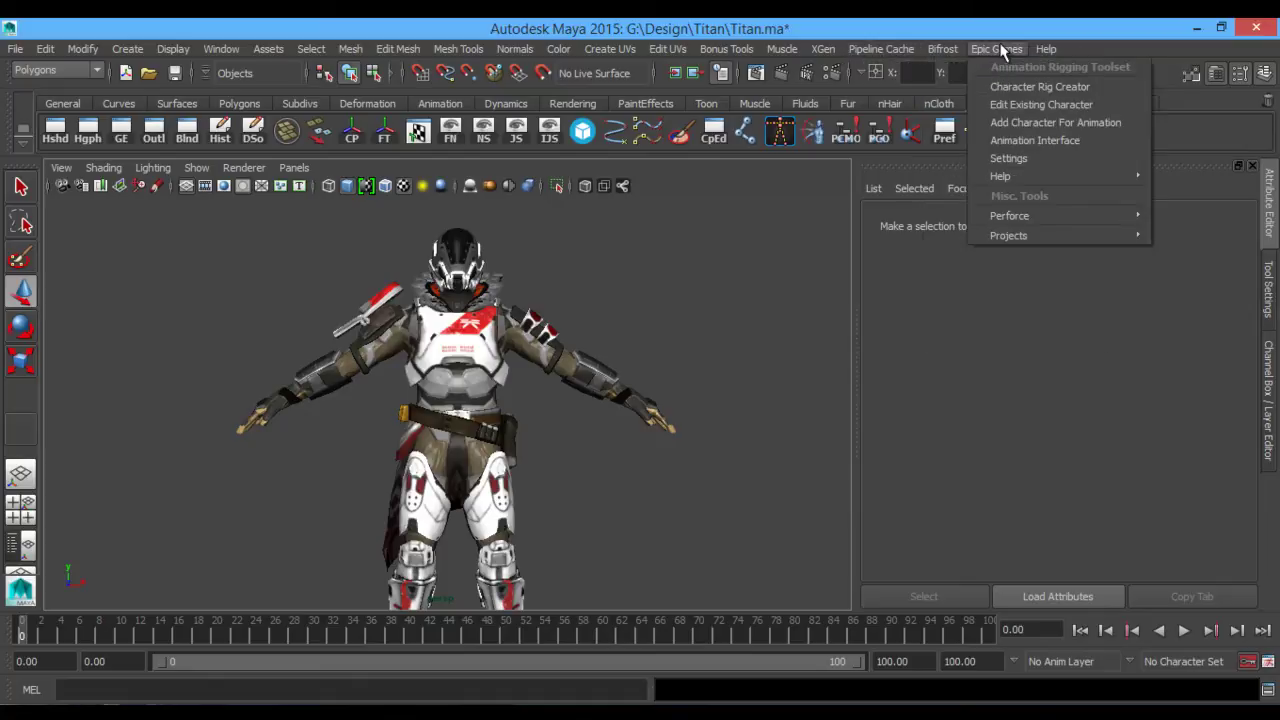
{"action": "left_click", "coordinate": [1101, 88]}
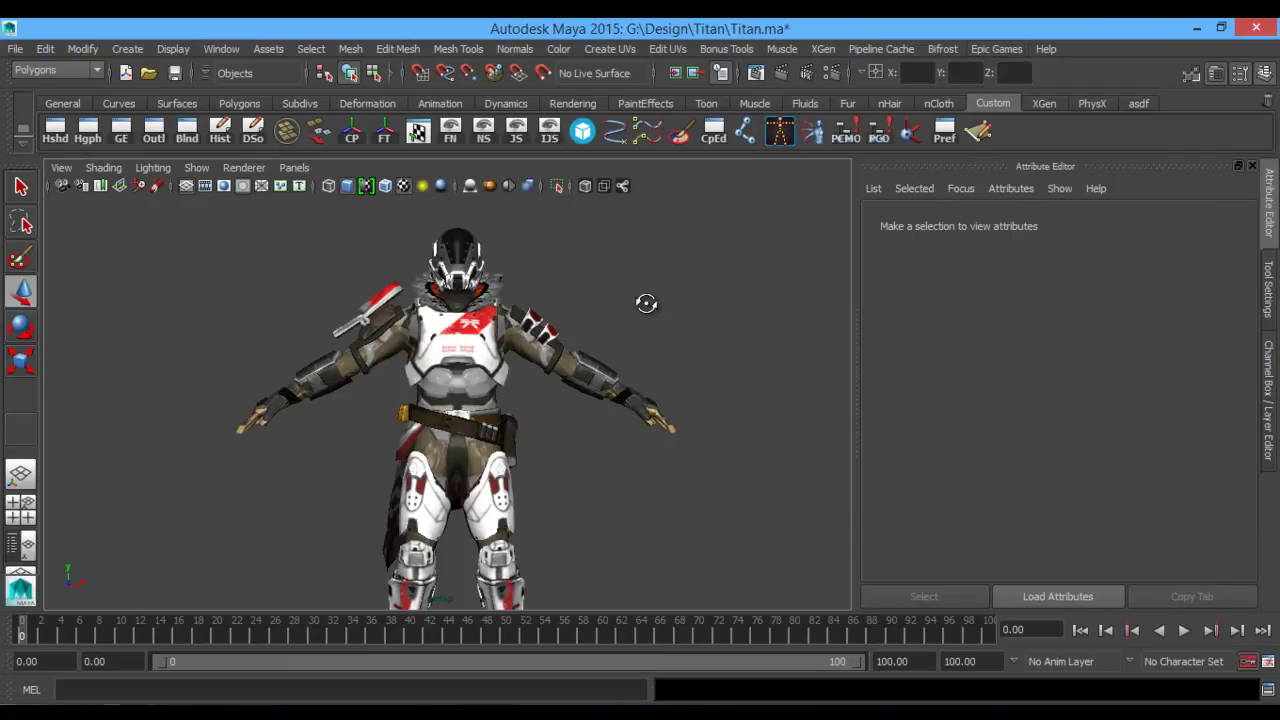
{"action": "left_click", "coordinate": [980, 49]}
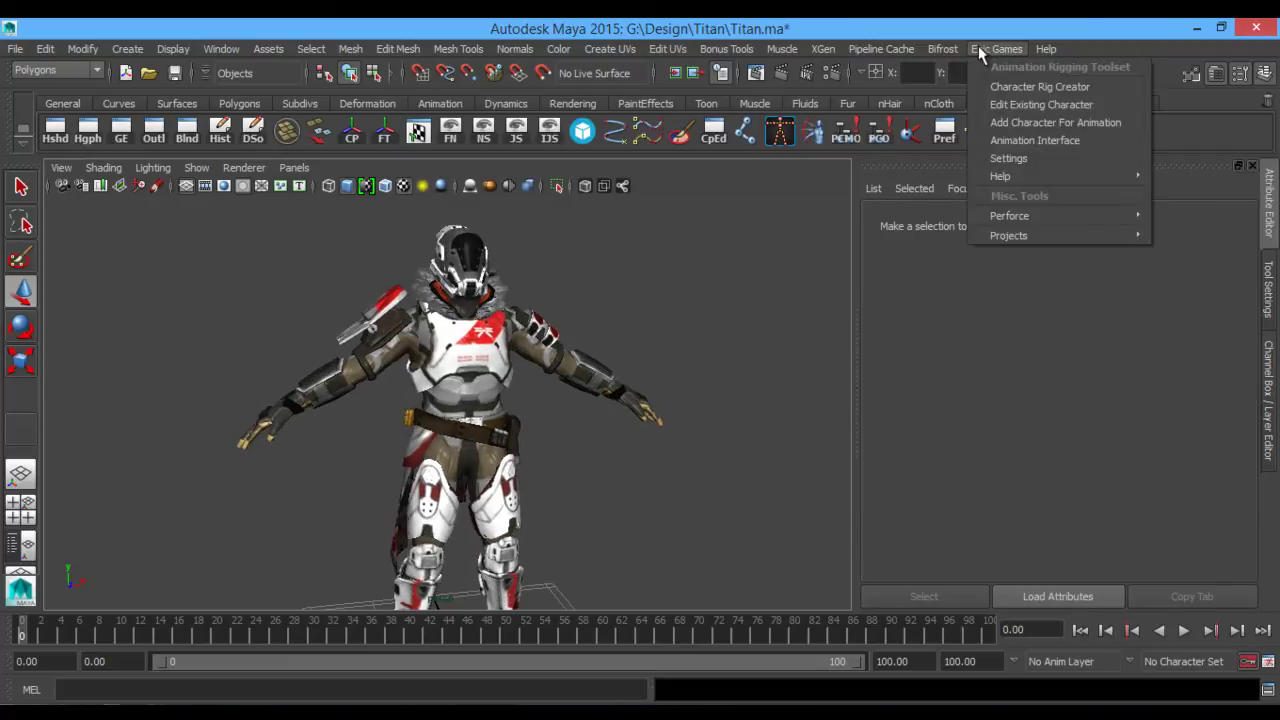
{"action": "left_click", "coordinate": [1095, 89]}
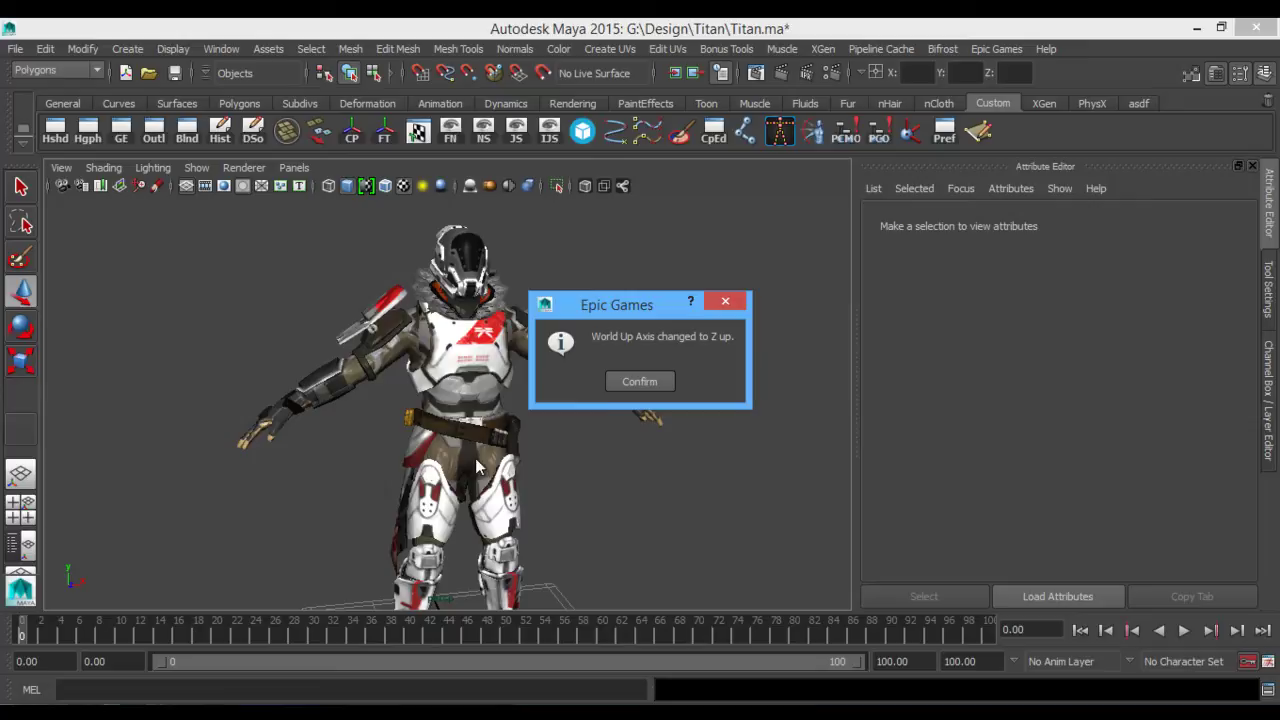
{"action": "left_click", "coordinate": [645, 383]}
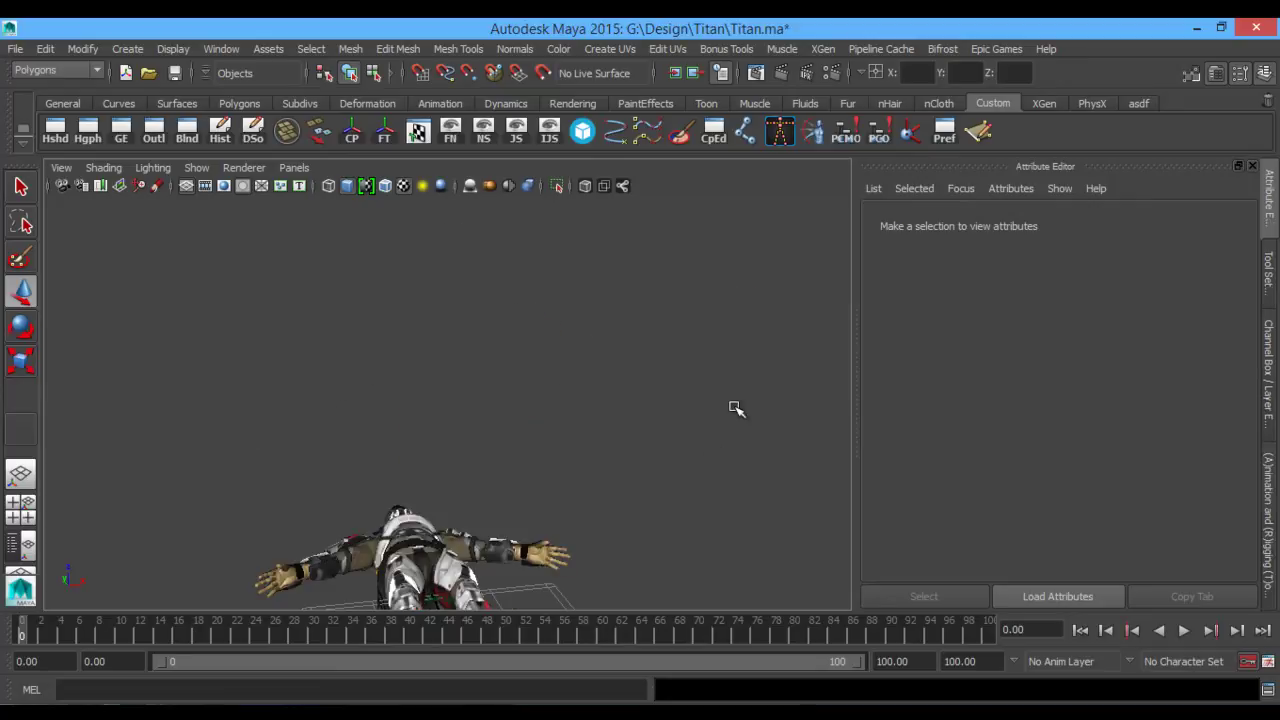
{"action": "left_click_drag", "start_coordinate": [735, 408], "coordinate": [560, 417], "text": "alt"}
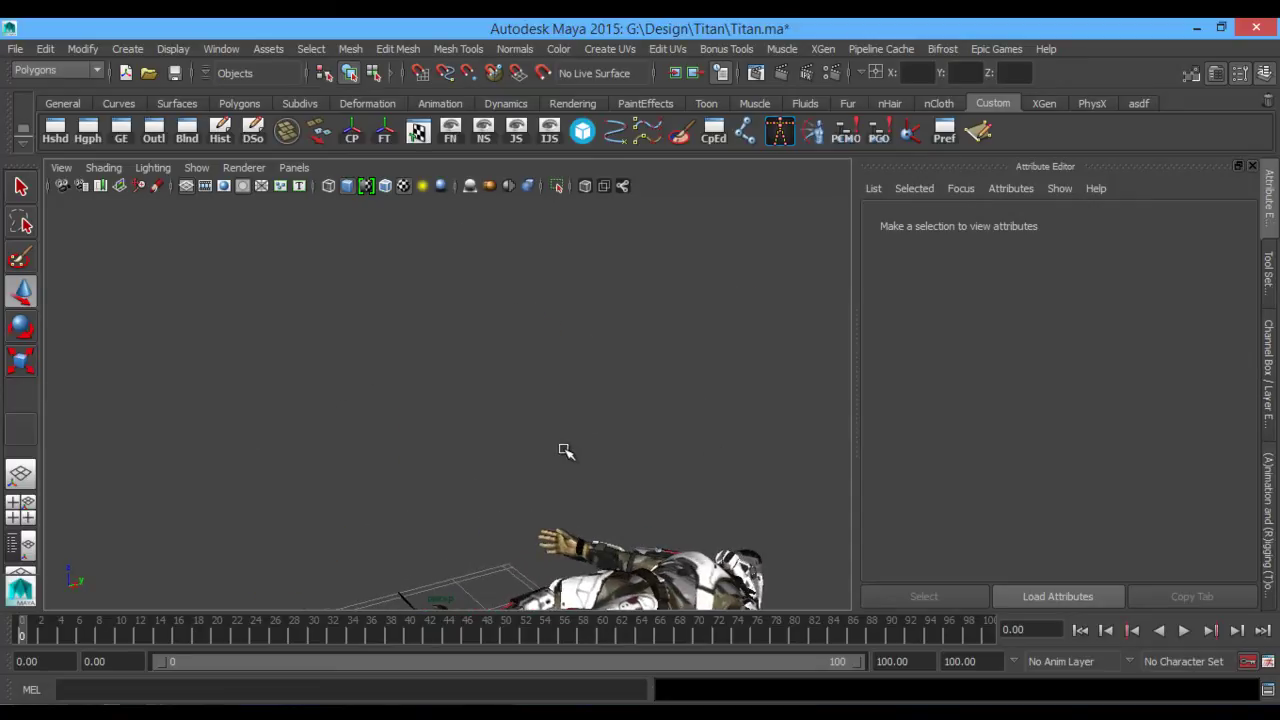
{"action": "middle_click_drag", "start_coordinate": [566, 449], "coordinate": [580, 334], "text": "alt"}
{"action": "left_click_drag", "start_coordinate": [534, 351], "coordinate": [463, 360], "text": "alt"}
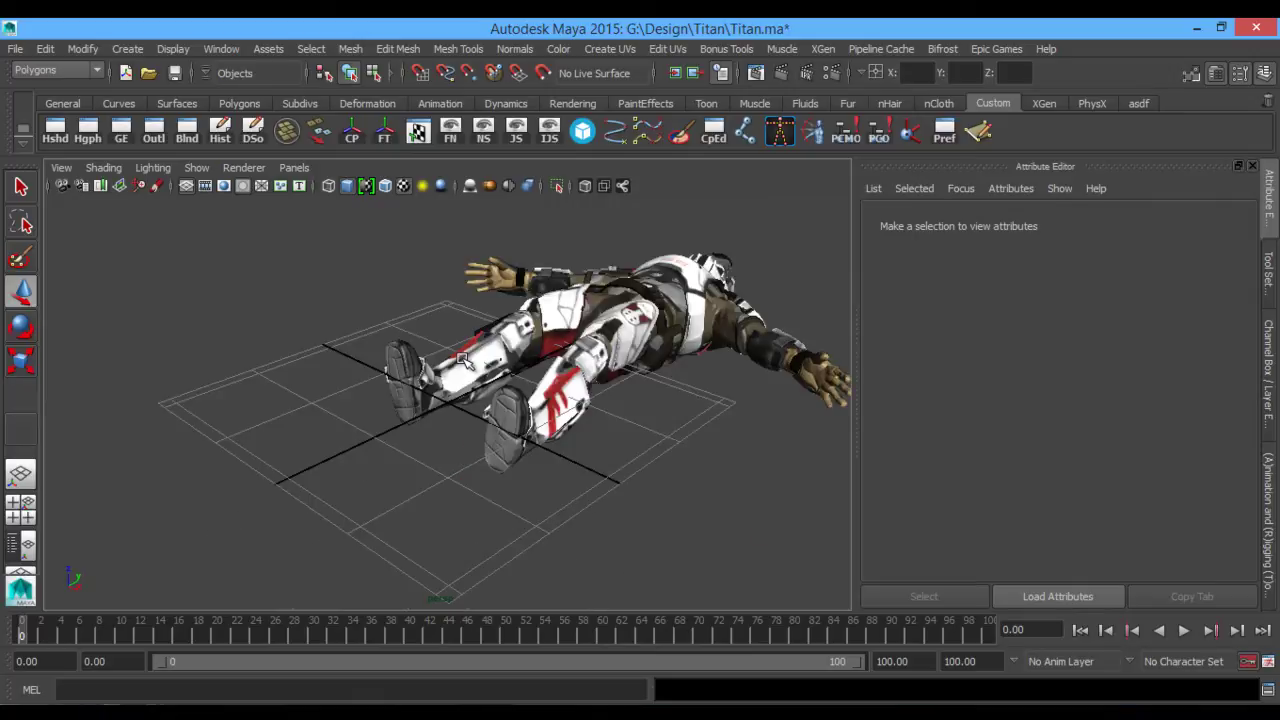
{"action": "mouse_move", "coordinate": [463, 360]}
{"action": "left_mouse_down", "text": "alt"}
{"action": "mouse_move", "coordinate": [590, 330]}
{"action": "mouse_move", "coordinate": [674, 291]}
{"action": "mouse_move", "coordinate": [466, 243]}
{"action": "mouse_move", "coordinate": [351, 286]}
{"action": "mouse_move", "coordinate": [400, 394]}
{"action": "mouse_move", "coordinate": [440, 400]}
{"action": "mouse_move", "coordinate": [480, 364]}
{"action": "mouse_move", "coordinate": [431, 341]}
{"action": "mouse_move", "coordinate": [446, 350]}
{"action": "left_mouse_up", "text": "alt"}
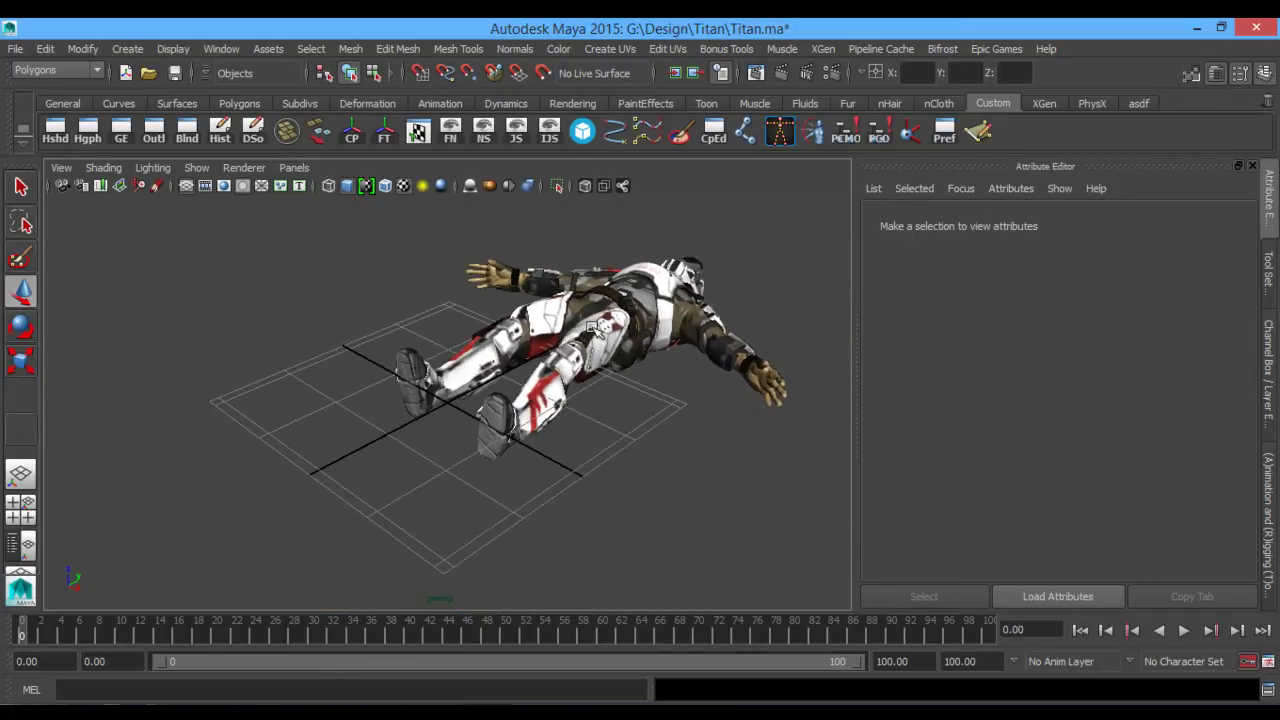
{"action": "middle_click_drag", "start_coordinate": [417, 337], "coordinate": [371, 277], "text": "alt"}
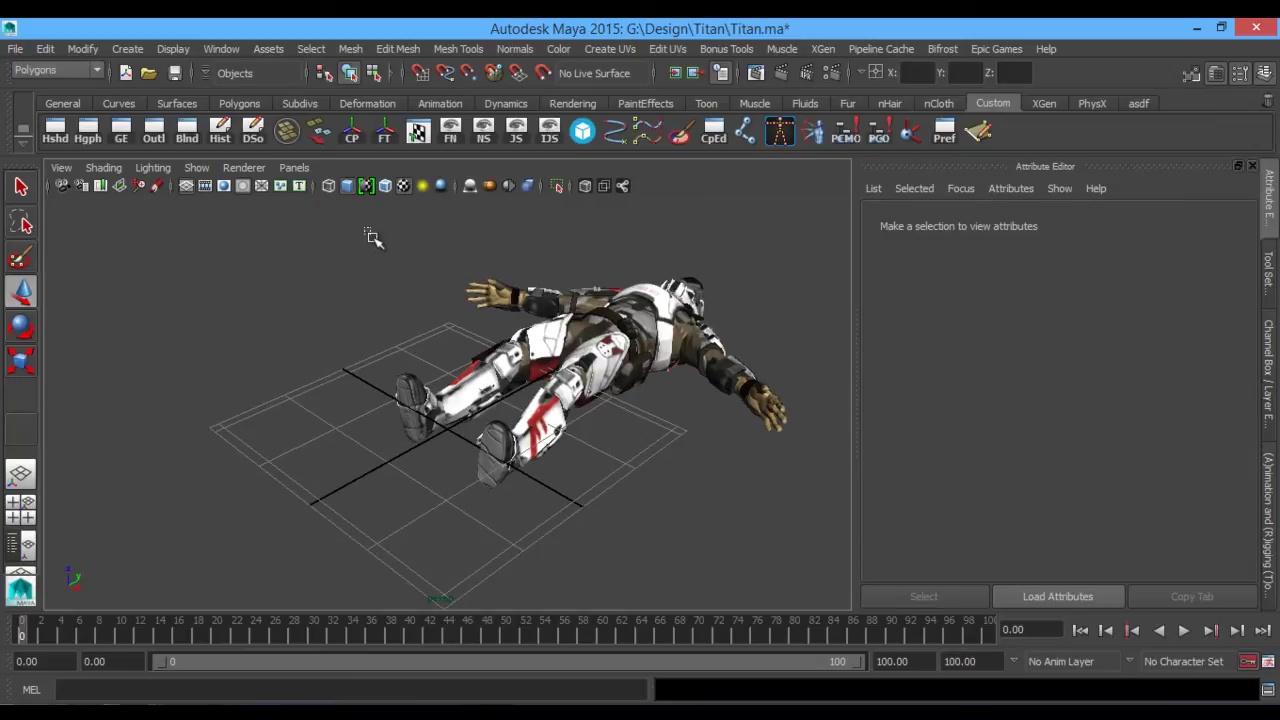
Group all the Titan character's meshes into group1.
{"action": "left_click_drag", "start_coordinate": [367, 230], "coordinate": [800, 545]}
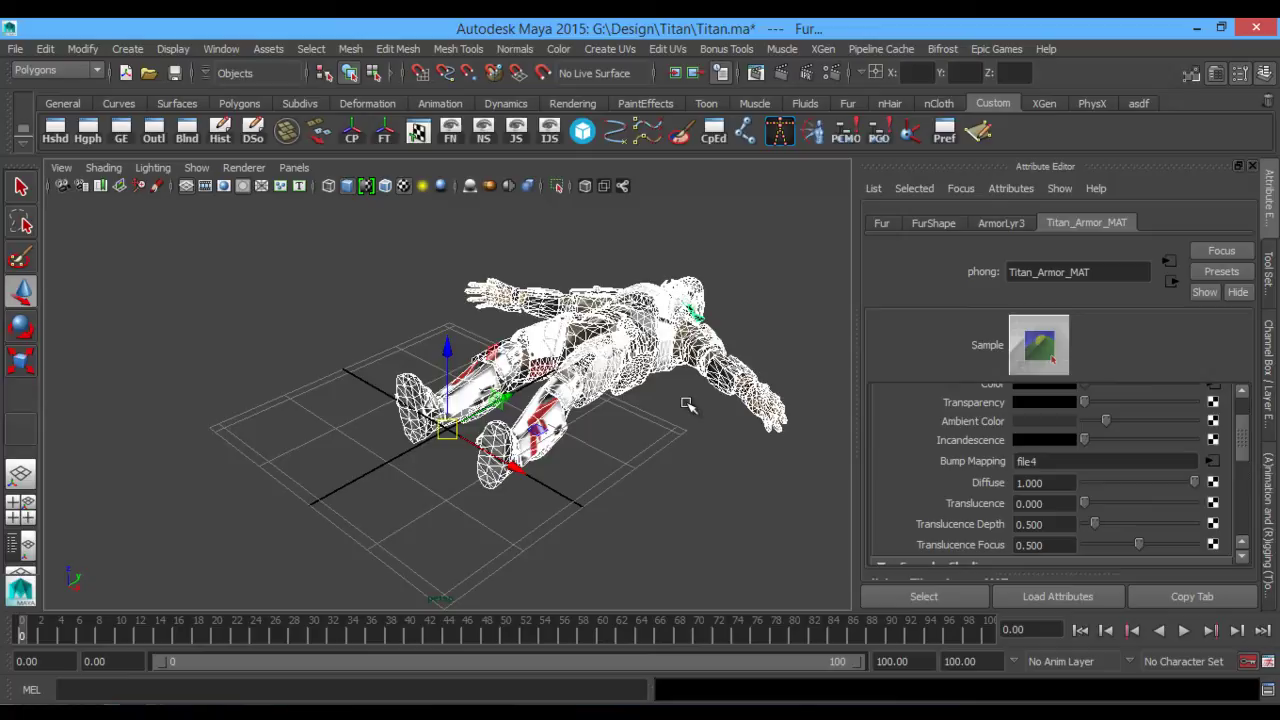
{"action": "key", "text": "ctrl+g"}
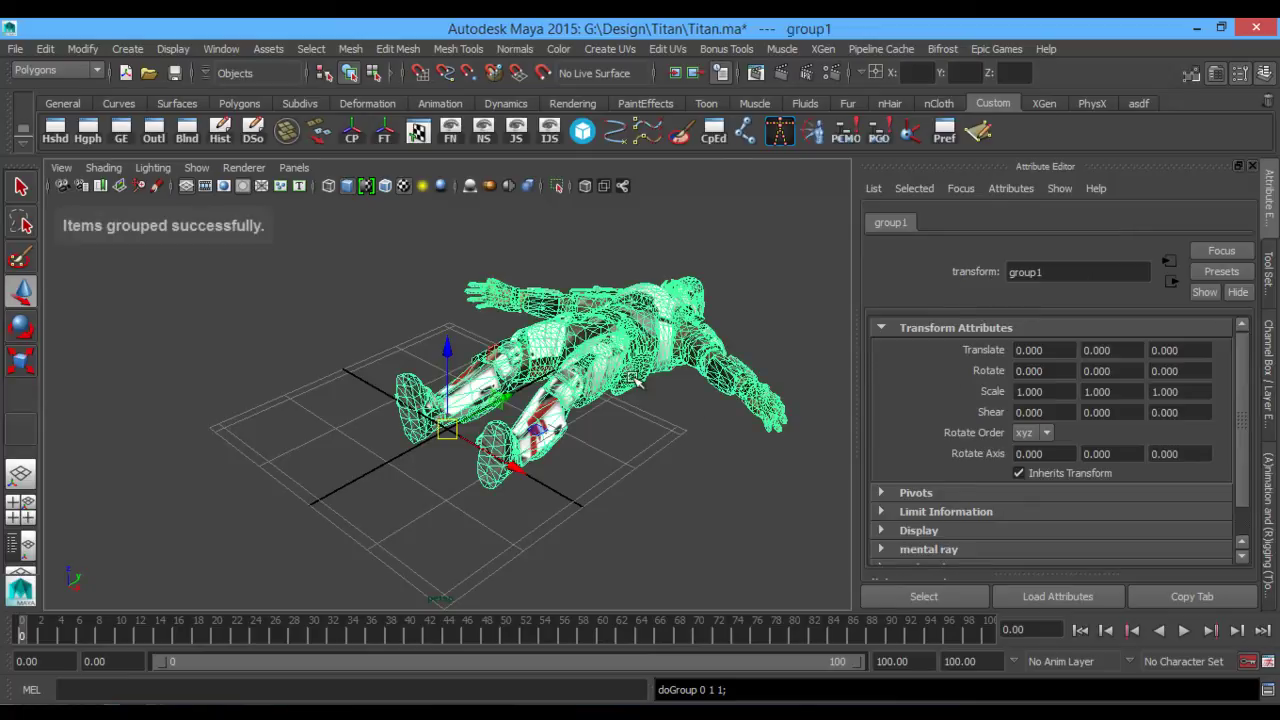
{"action": "left_click_drag", "start_coordinate": [636, 378], "coordinate": [612, 368], "text": "alt"}
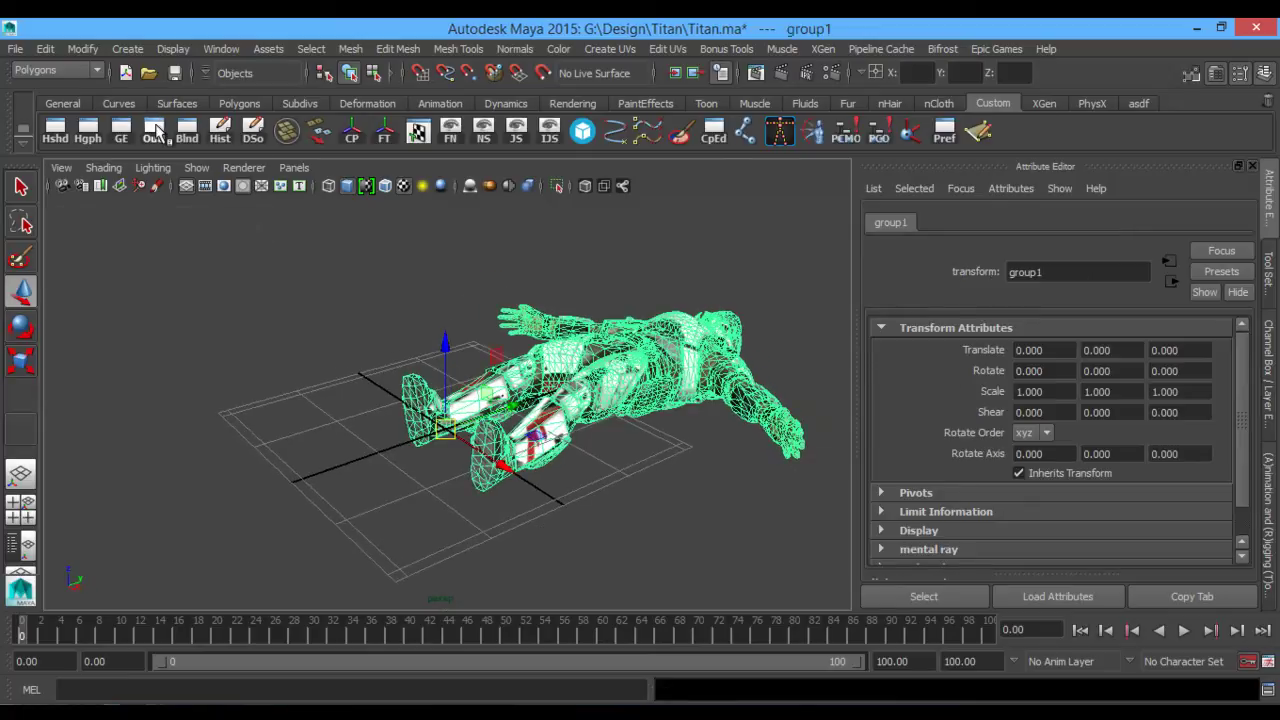
Open the Outliner and expand group1 to show its member meshes.
{"action": "left_click", "coordinate": [172, 50]}
{"action": "mouse_move", "coordinate": [226, 52]}
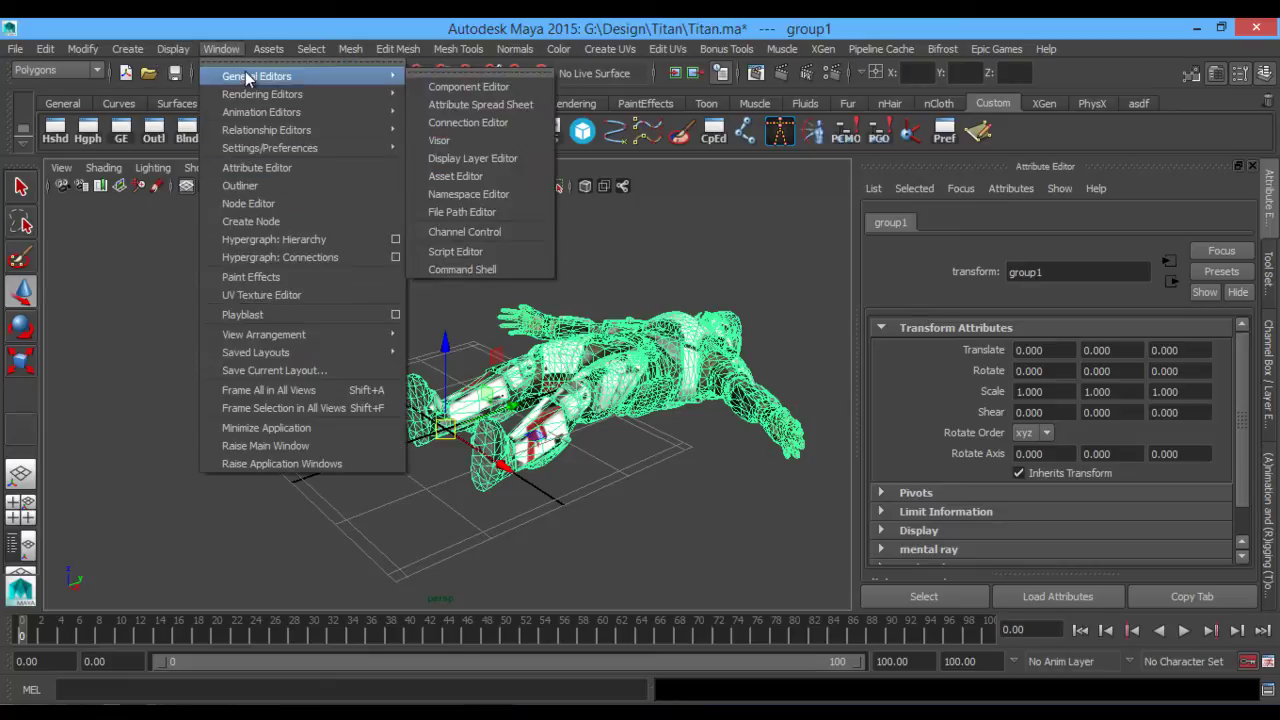
{"action": "left_click", "coordinate": [205, 72]}
{"action": "left_click", "coordinate": [154, 131]}
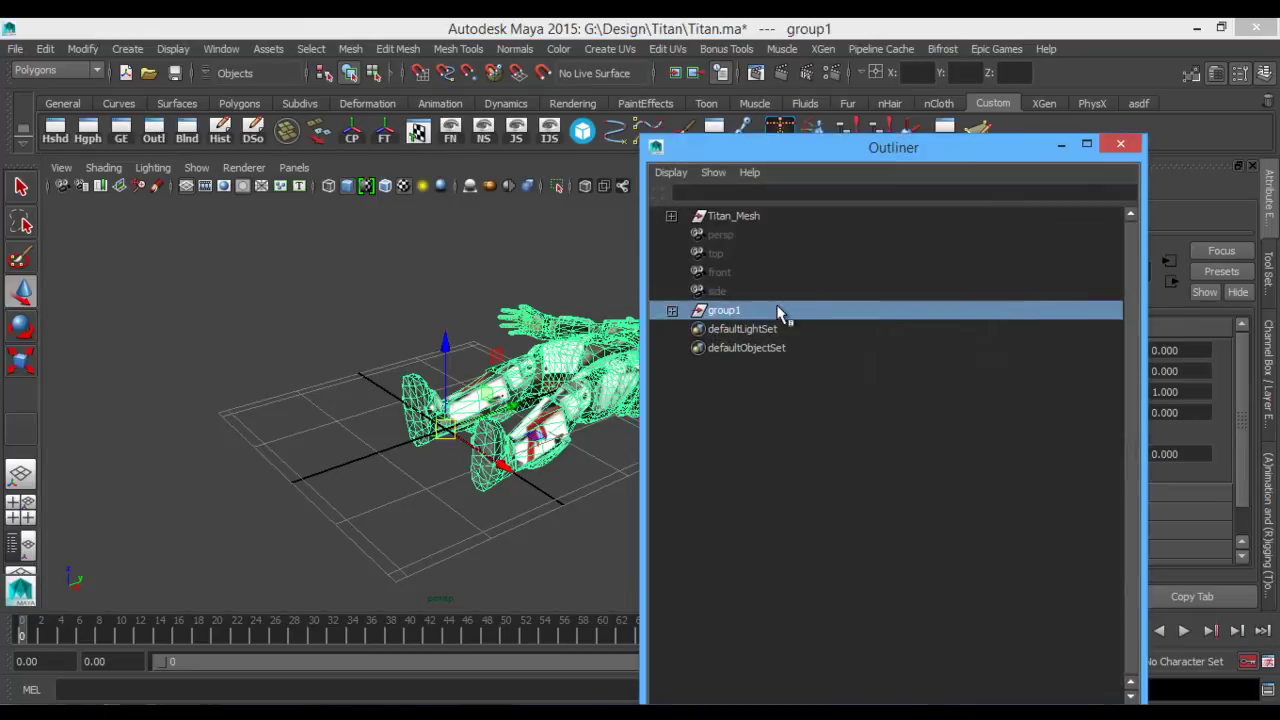
{"action": "left_click", "coordinate": [672, 310]}
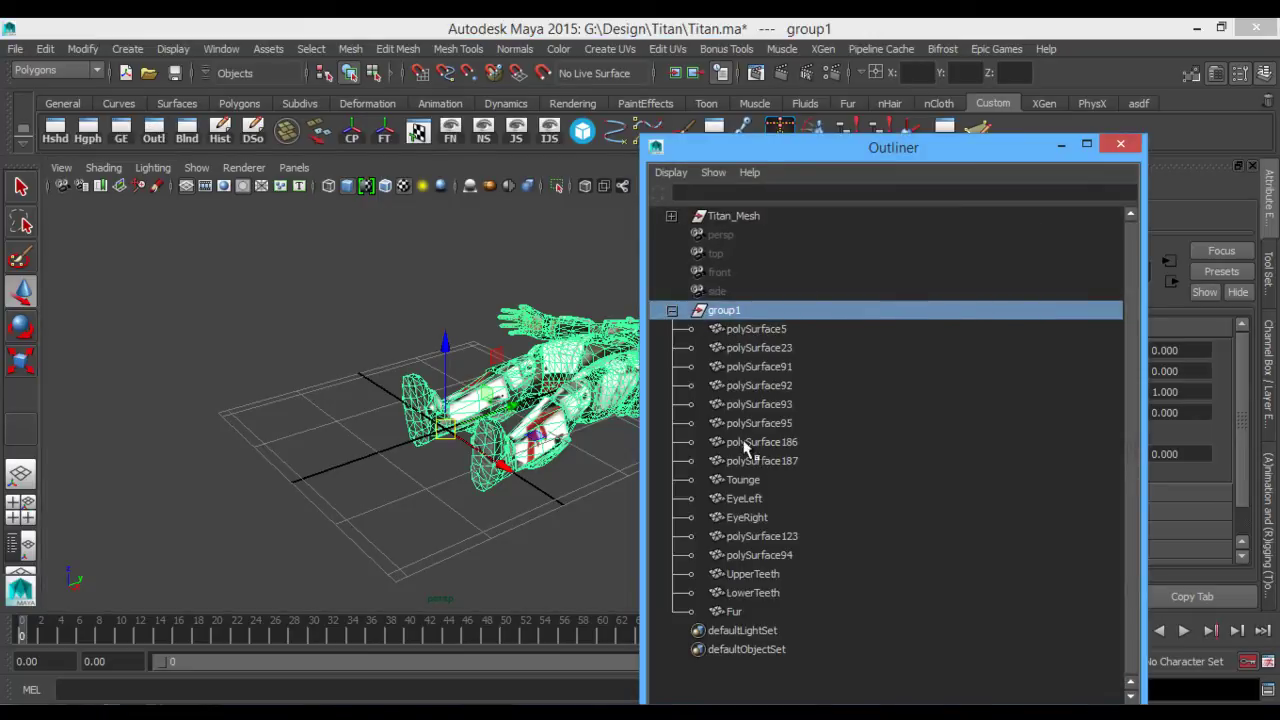
{"action": "left_click_drag", "start_coordinate": [882, 150], "coordinate": [892, 606]}
Rotate group1 around X toward an upright pose.
{"action": "key", "text": "e"}
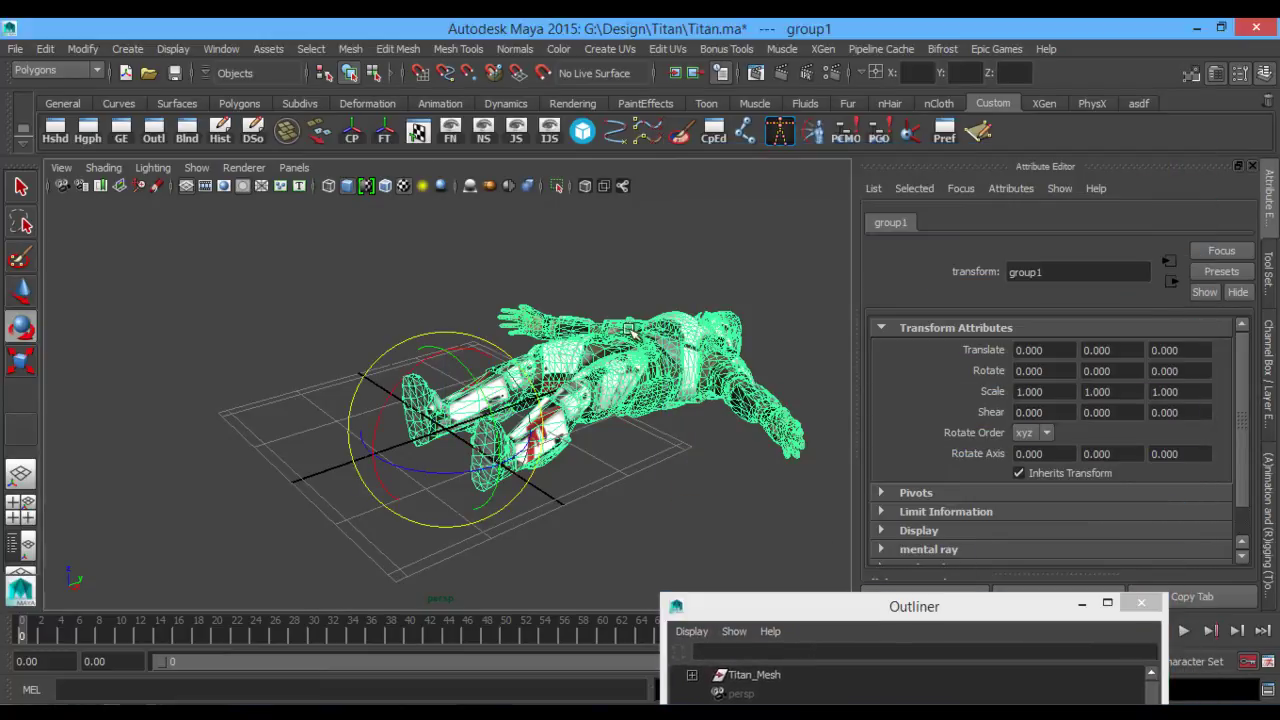
{"action": "mouse_move", "coordinate": [502, 340]}
{"action": "left_mouse_down", "text": "alt"}
{"action": "mouse_move", "coordinate": [476, 314]}
{"action": "mouse_move", "coordinate": [482, 346]}
{"action": "left_mouse_up", "text": "alt"}
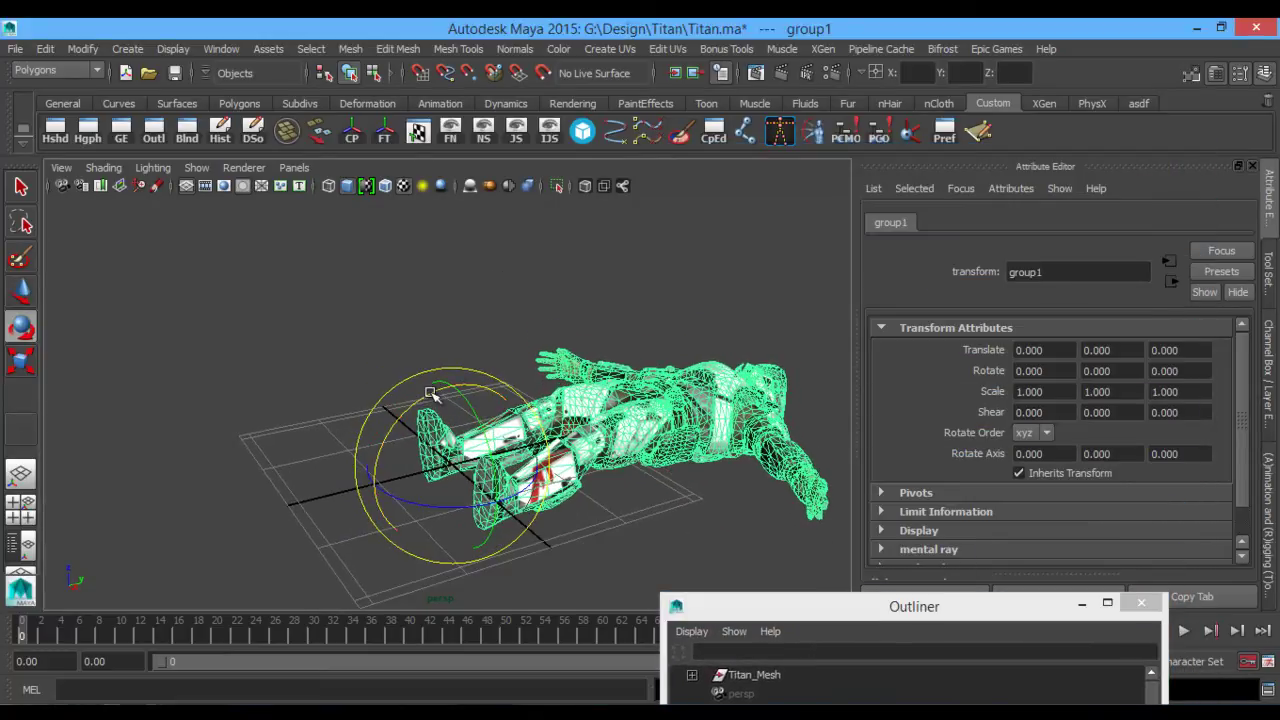
{"action": "left_click_drag", "start_coordinate": [430, 395], "coordinate": [337, 437]}
Undo group1's rotation and show the rotate tool's settings.
{"action": "key", "text": "ctrl+z"}
{"action": "left_click_drag", "start_coordinate": [337, 386], "coordinate": [362, 376], "text": "alt"}
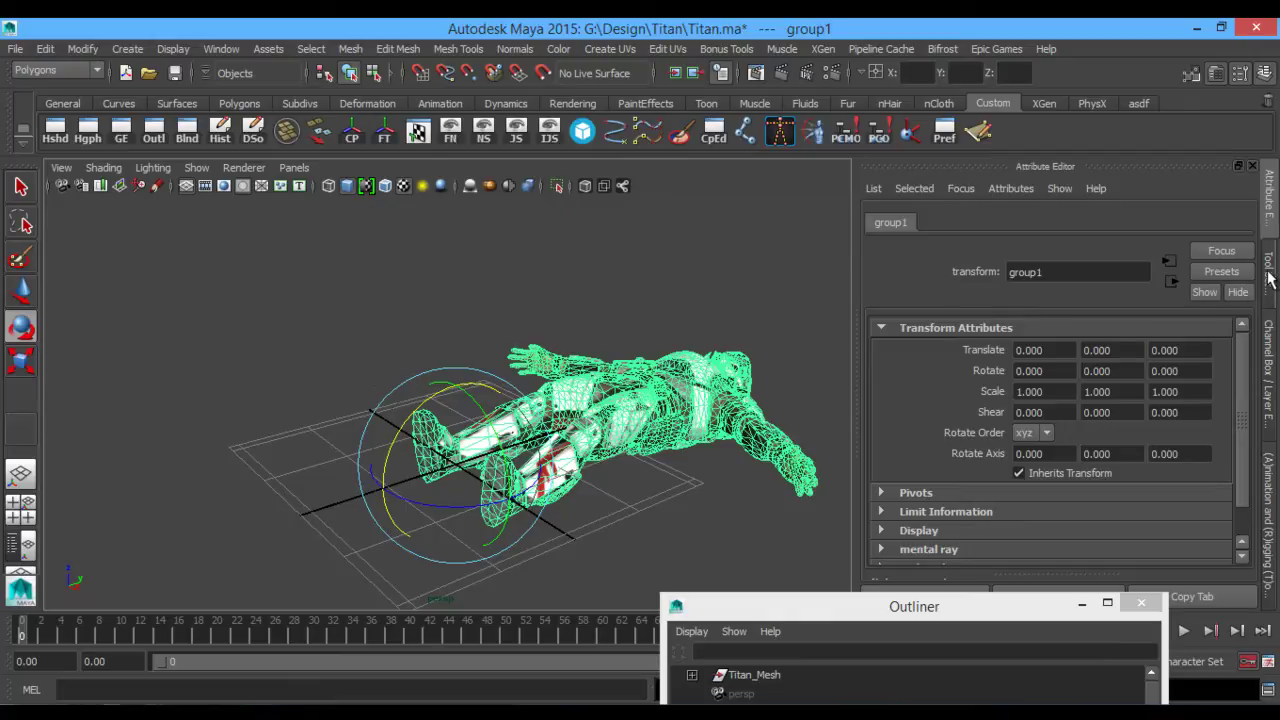
{"action": "left_click", "coordinate": [1240, 74]}
{"action": "left_click", "coordinate": [1241, 76]}
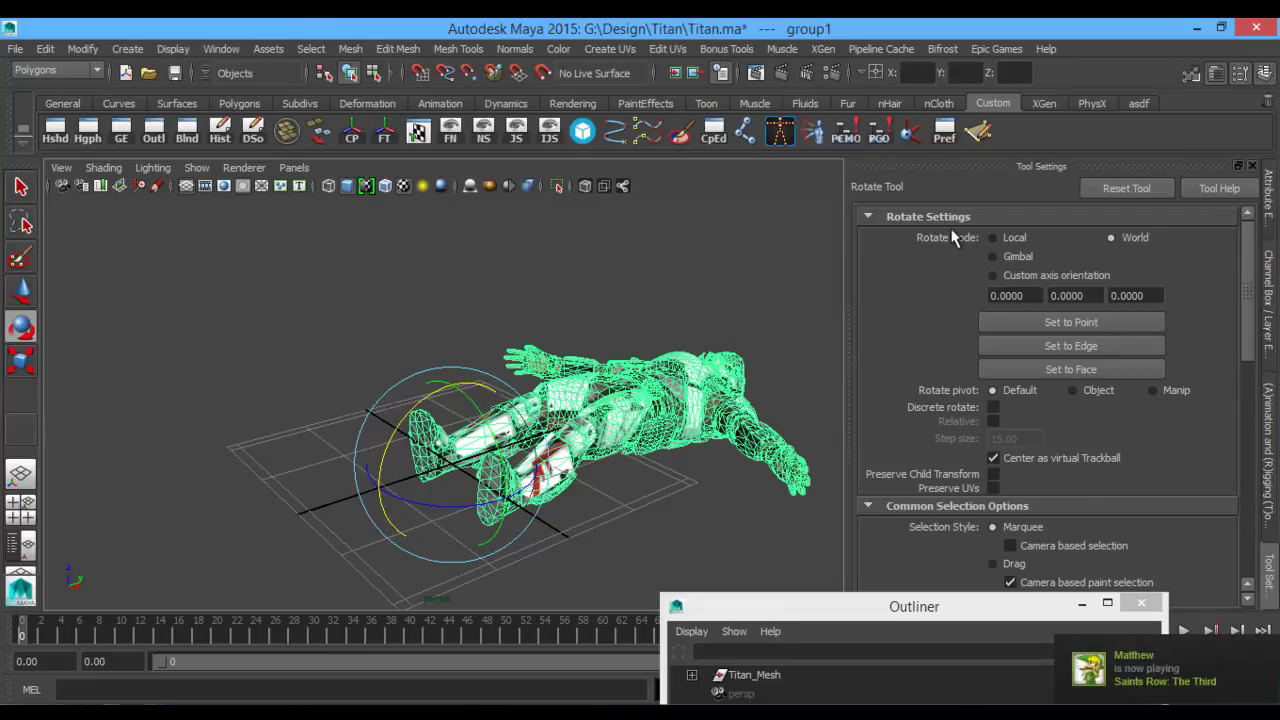
Enable Discrete rotate with a 15 step size and rotate group1 upright on X.
{"action": "key", "text": "w"}
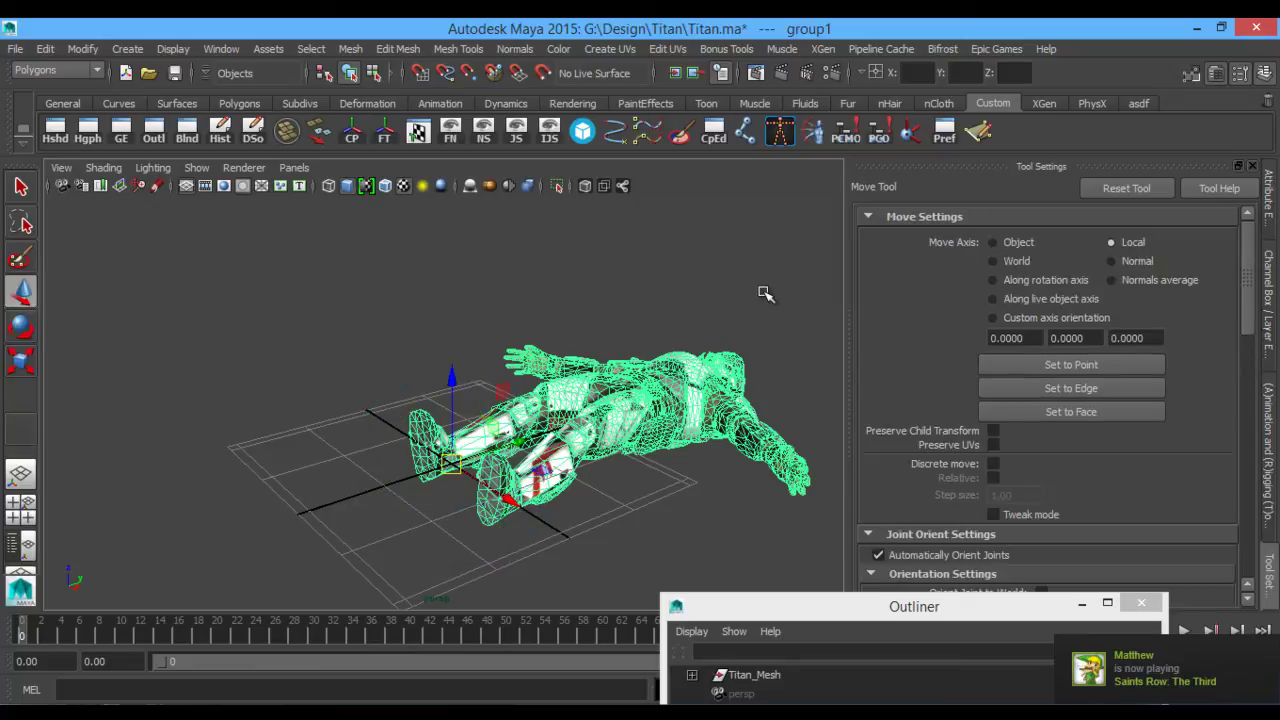
{"action": "key", "text": "e"}
{"action": "key", "text": "r"}
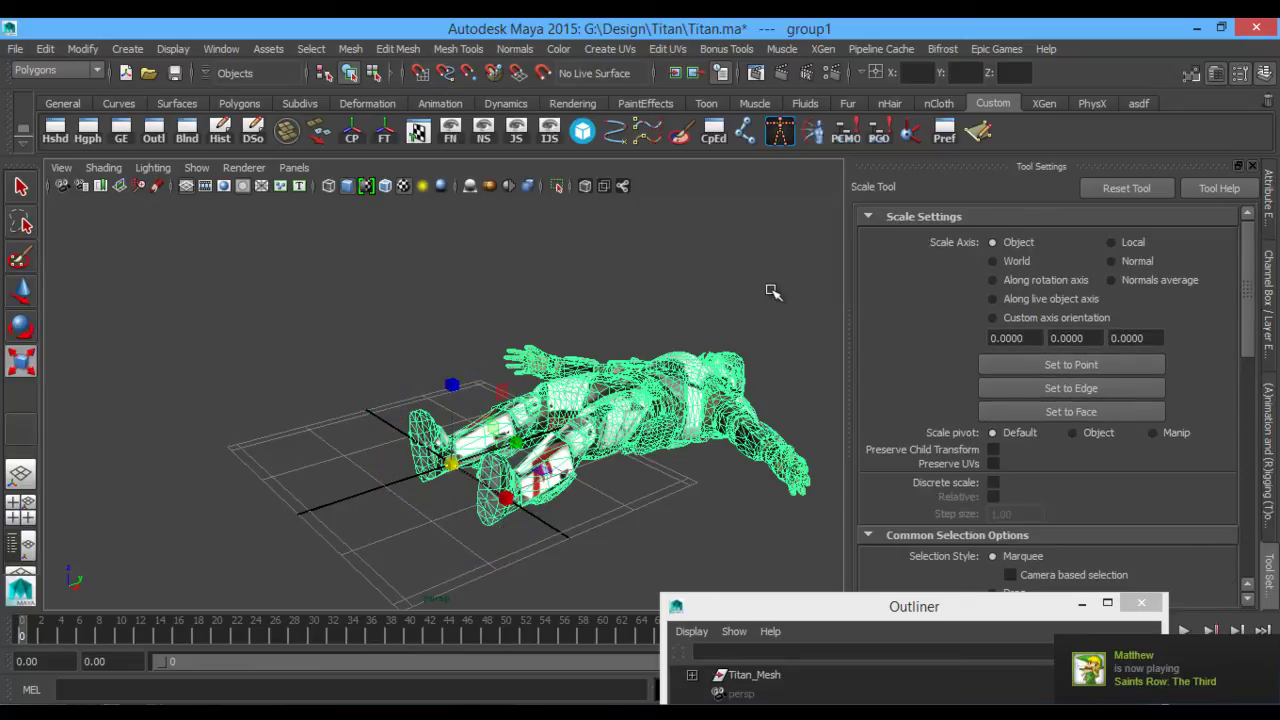
{"action": "key", "text": "e"}
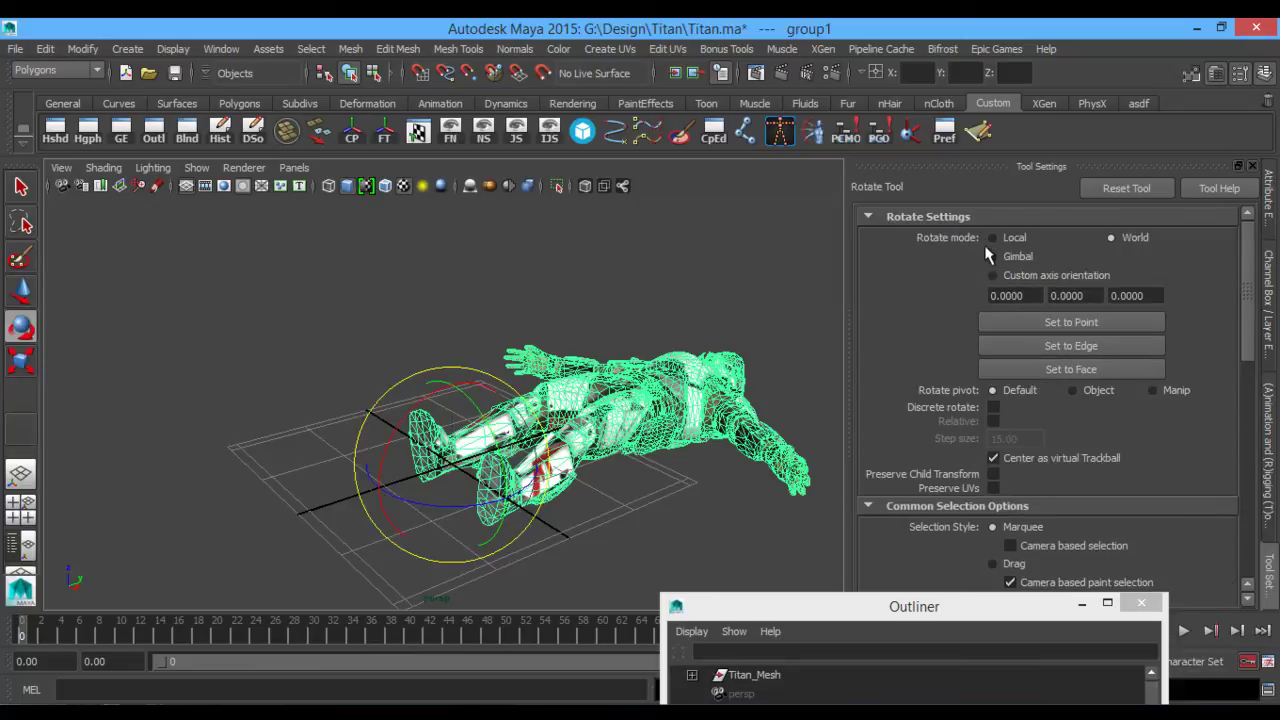
{"action": "left_click", "coordinate": [993, 408]}
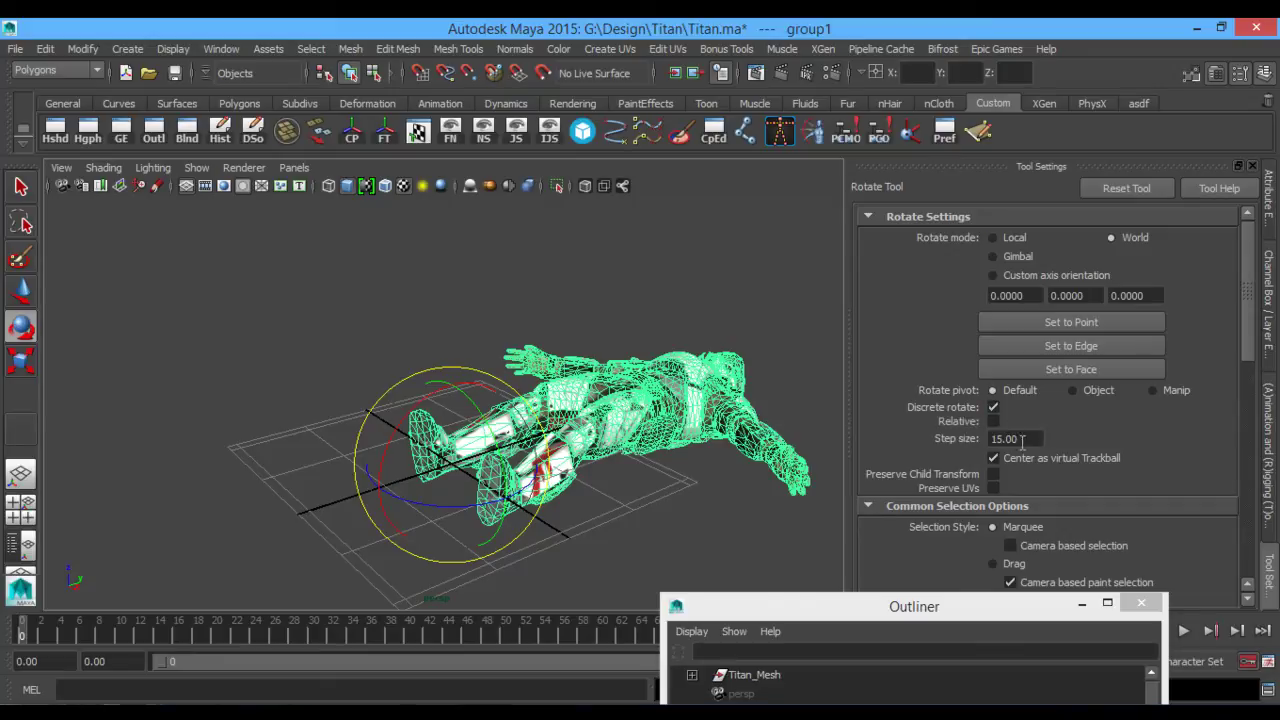
{"action": "left_click_drag", "start_coordinate": [1026, 440], "coordinate": [993, 439]}
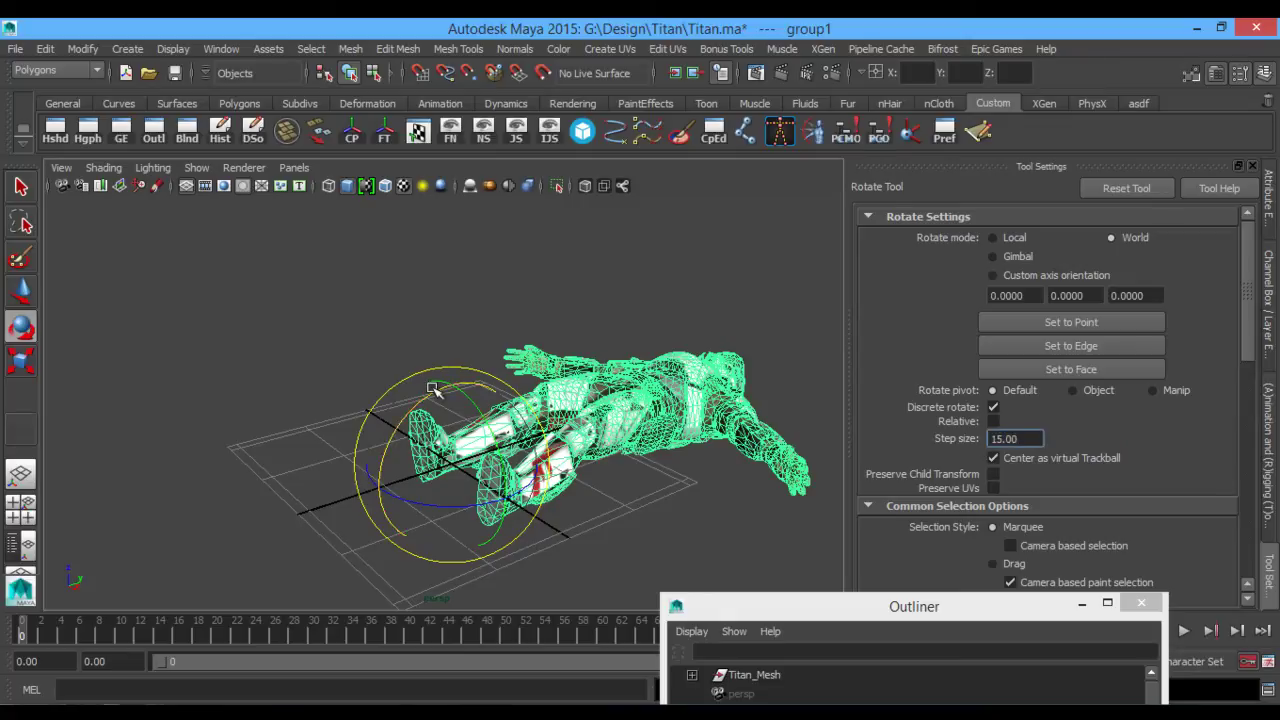
{"action": "left_click_drag", "start_coordinate": [436, 388], "coordinate": [1205, 375]}
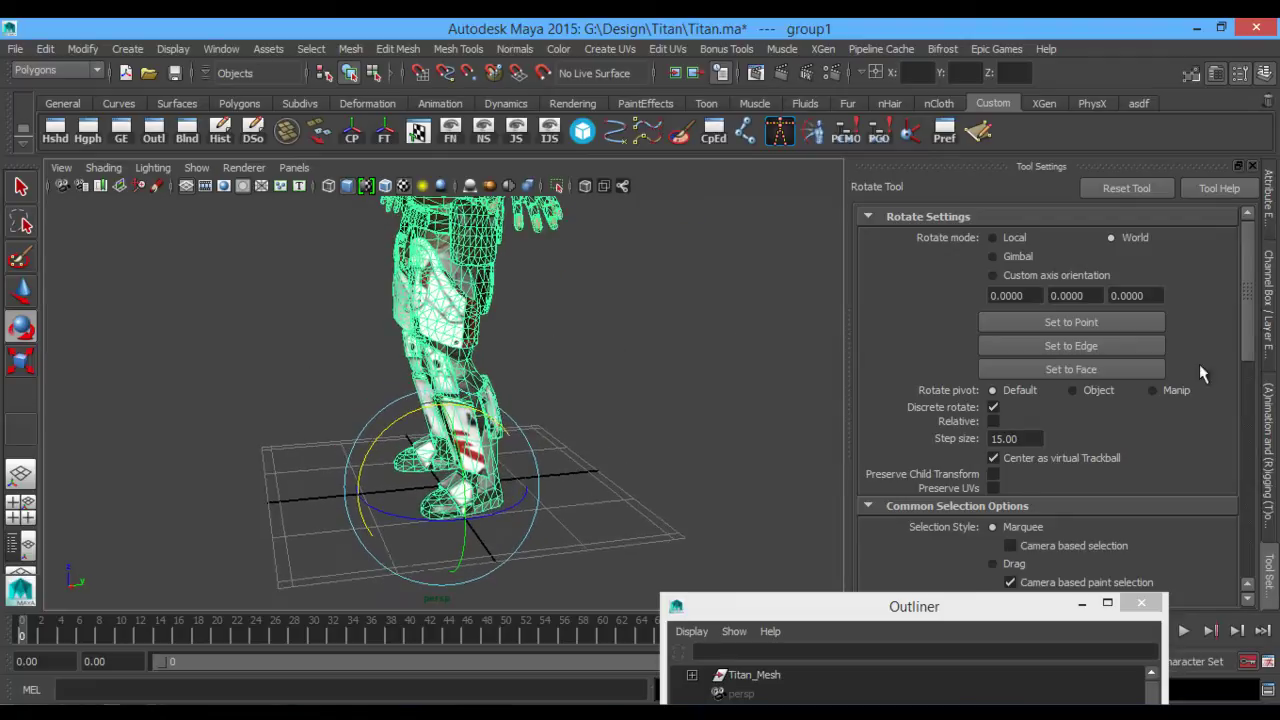
Show the Animation and Rigging Skeleton Creation Settings in the right dock beside the upright Titan.
{"action": "left_click", "coordinate": [1270, 305]}
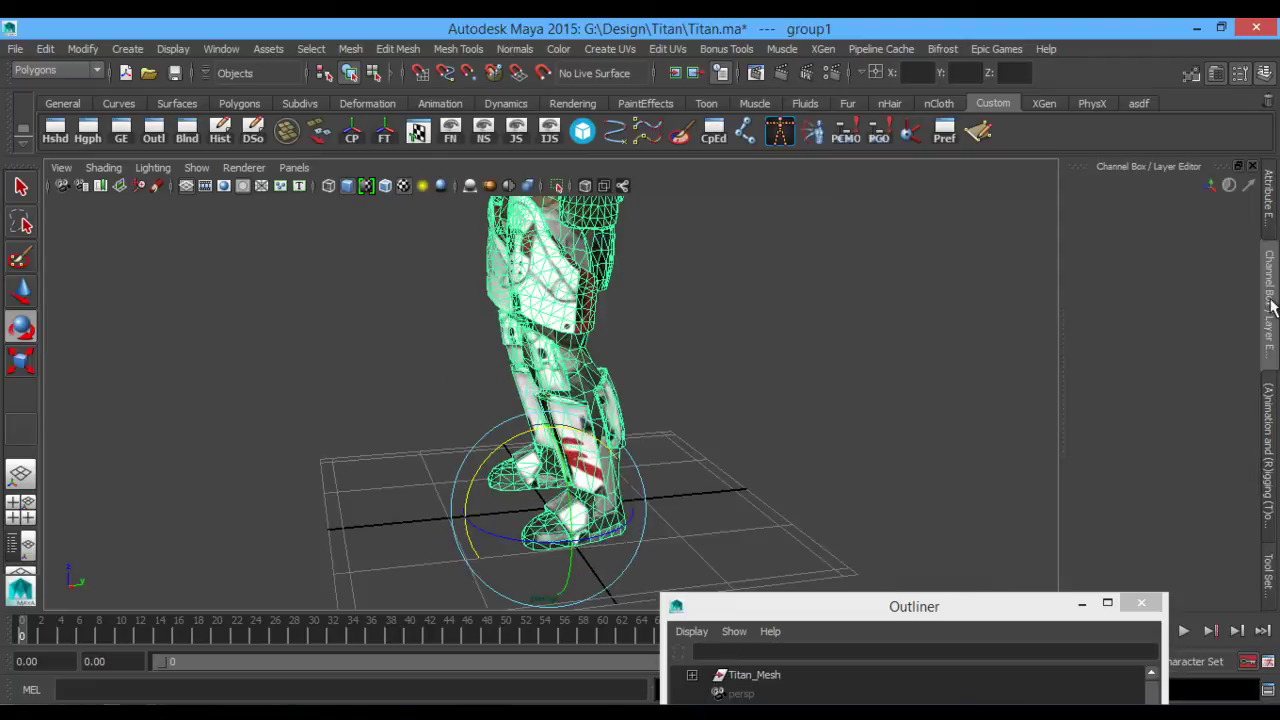
{"action": "left_click", "coordinate": [1270, 200]}
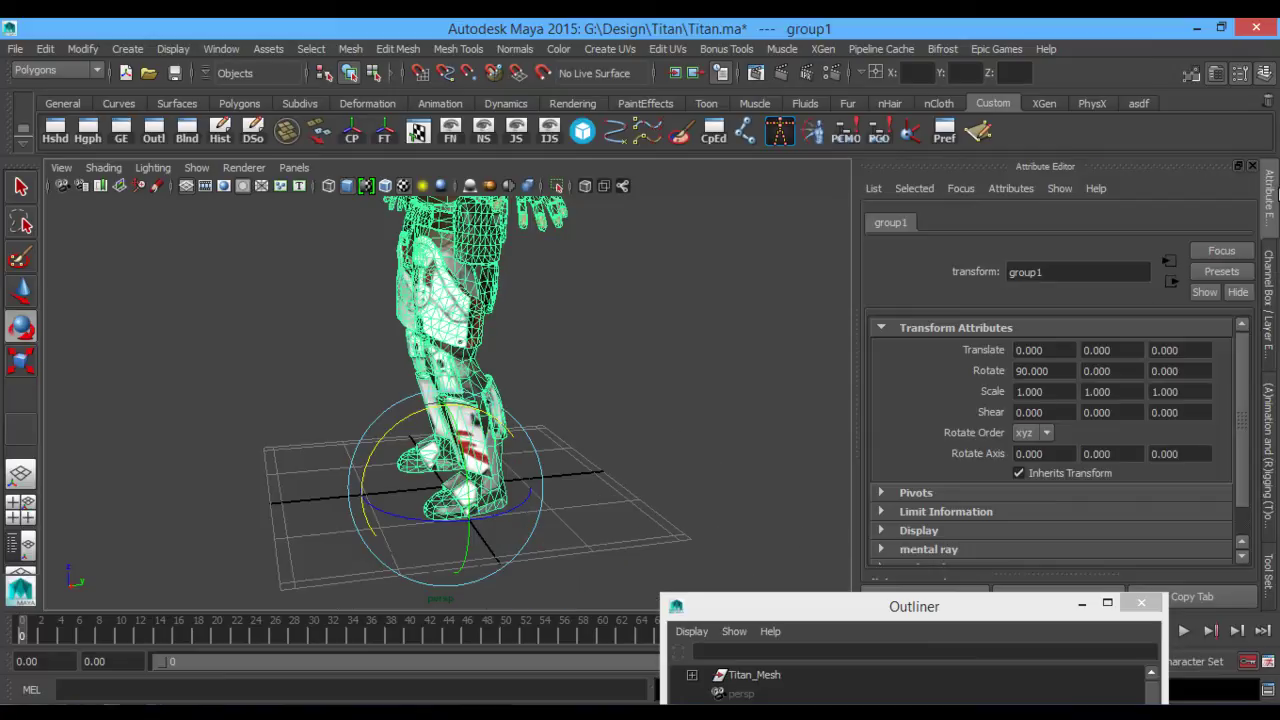
{"action": "left_click", "coordinate": [1271, 345]}
{"action": "left_click", "coordinate": [1272, 425]}
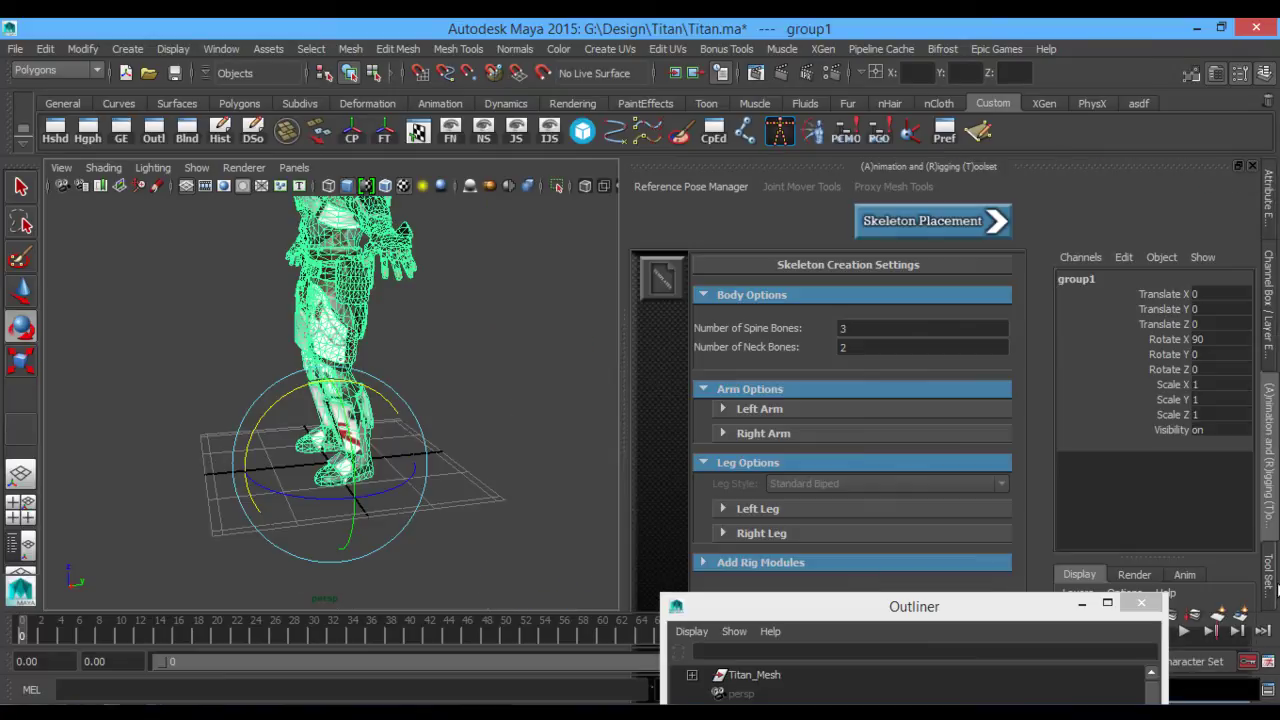
{"action": "left_click", "coordinate": [1272, 316]}
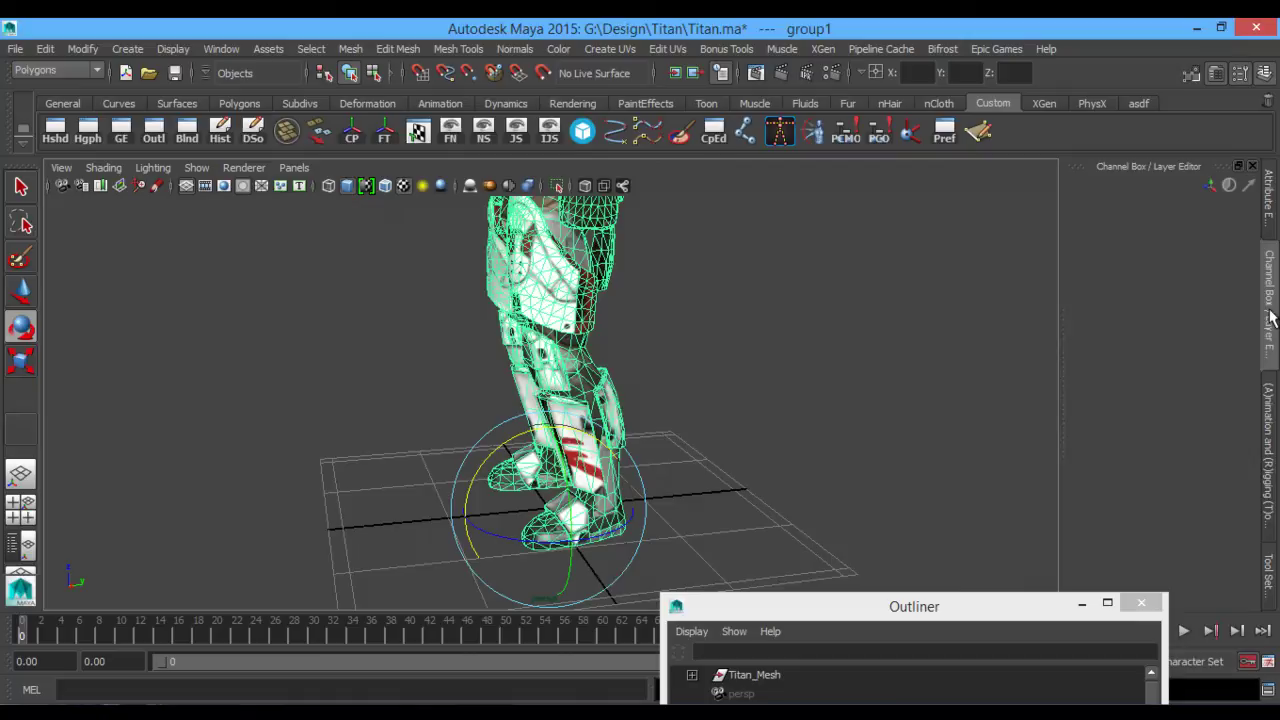
{"action": "left_click", "coordinate": [1274, 430]}
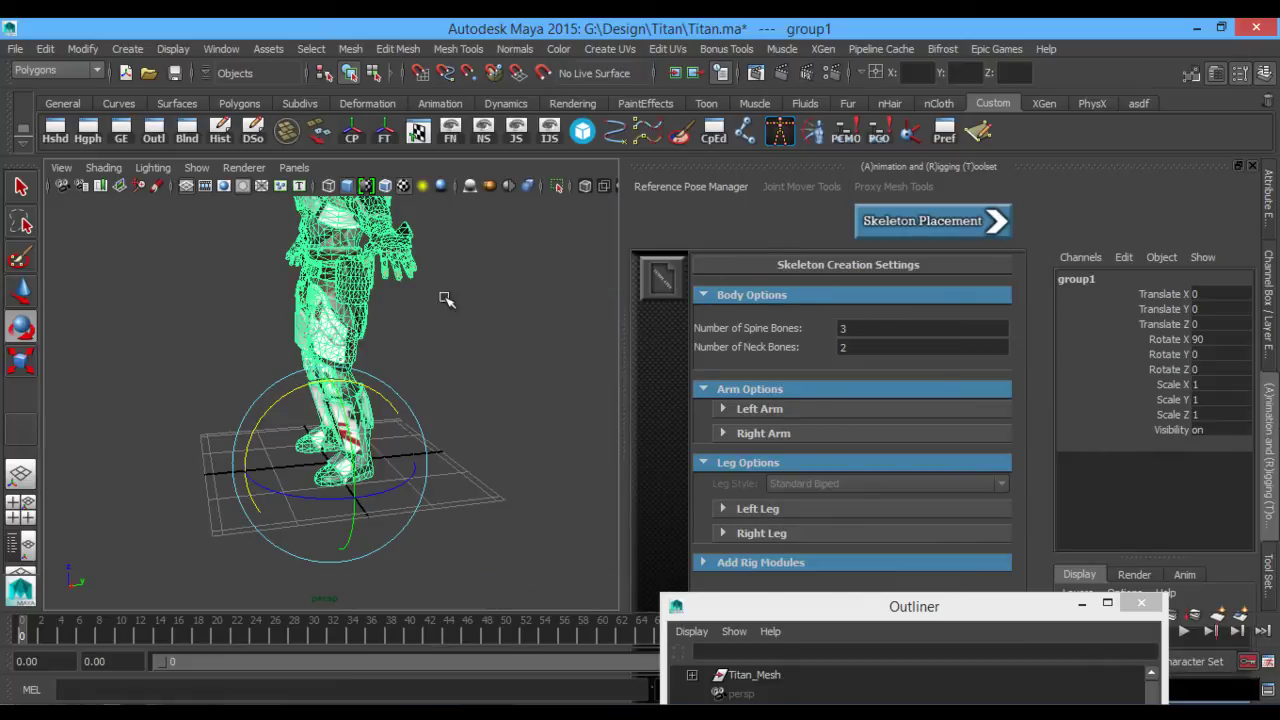
{"action": "left_click_drag", "start_coordinate": [446, 299], "coordinate": [488, 360], "text": "alt"}
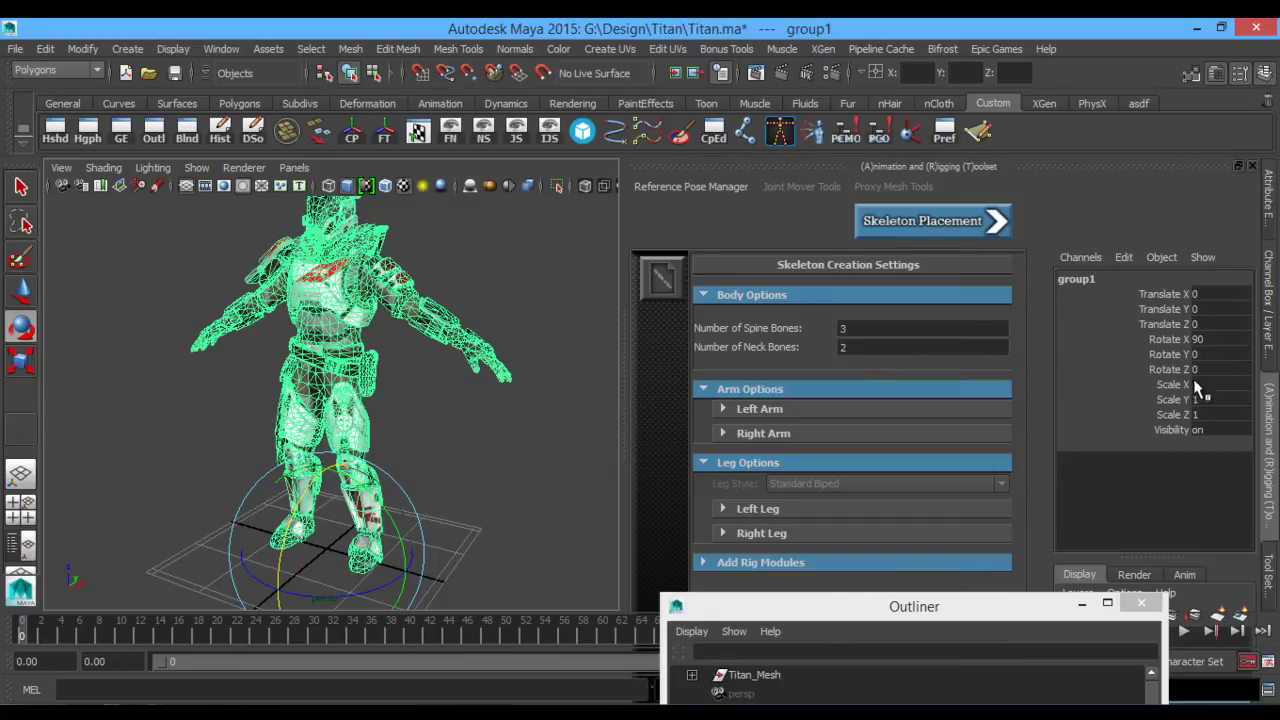
{"action": "mouse_move", "coordinate": [533, 363]}
{"action": "left_mouse_down", "text": "alt"}
{"action": "mouse_move", "coordinate": [468, 357]}
{"action": "mouse_move", "coordinate": [533, 375]}
{"action": "left_mouse_up", "text": "alt"}
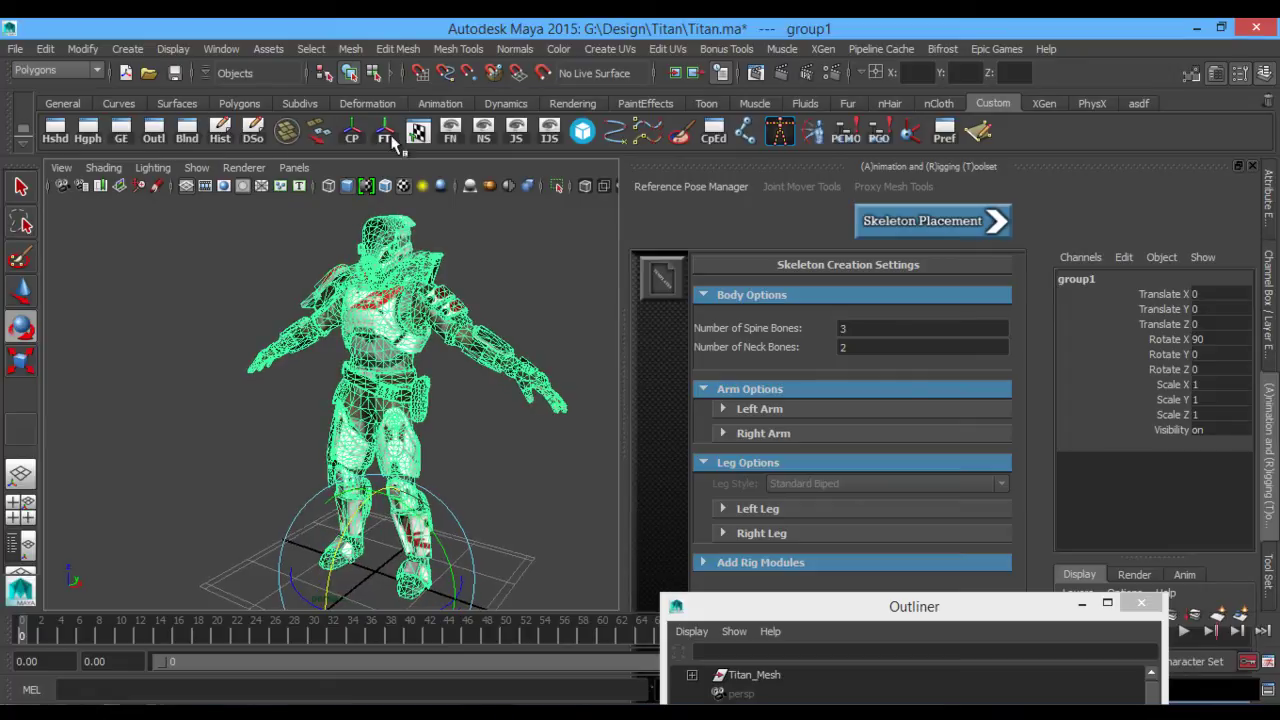
Freeze group1's transformations so its Rotate X reads 0 while the Titan stays upright.
{"action": "left_click", "coordinate": [174, 50]}
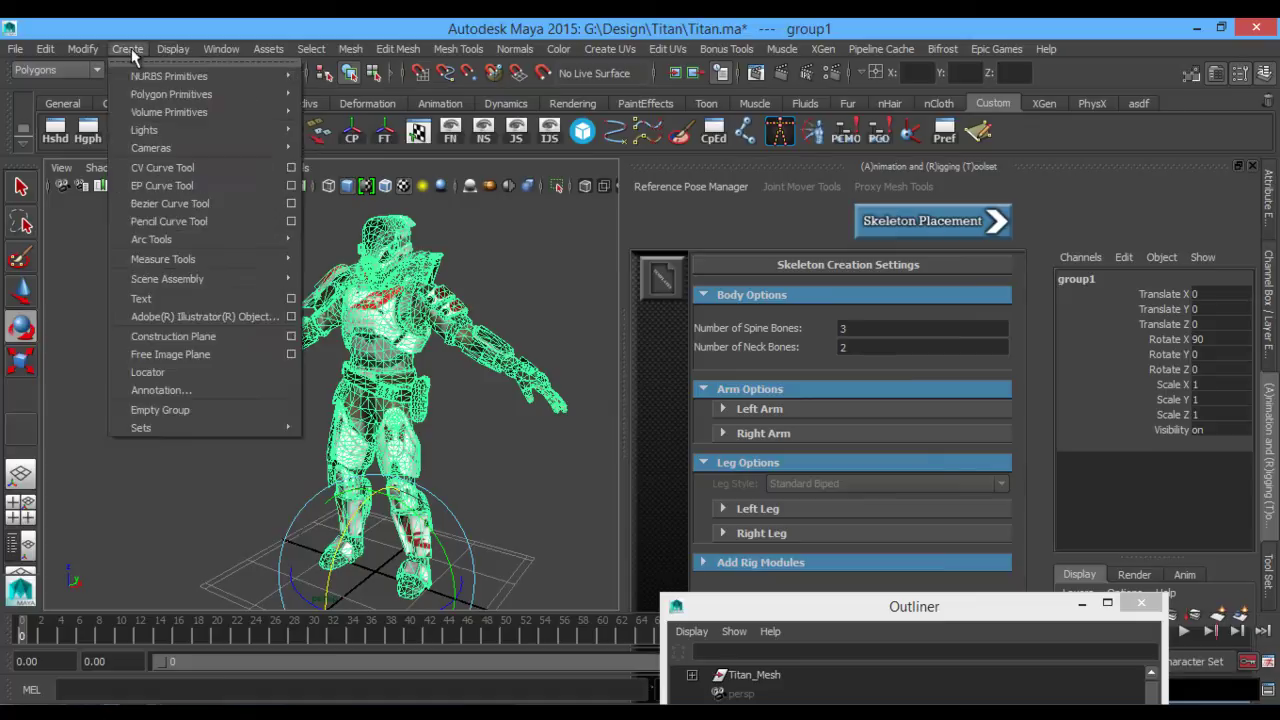
{"action": "mouse_move", "coordinate": [56, 58]}
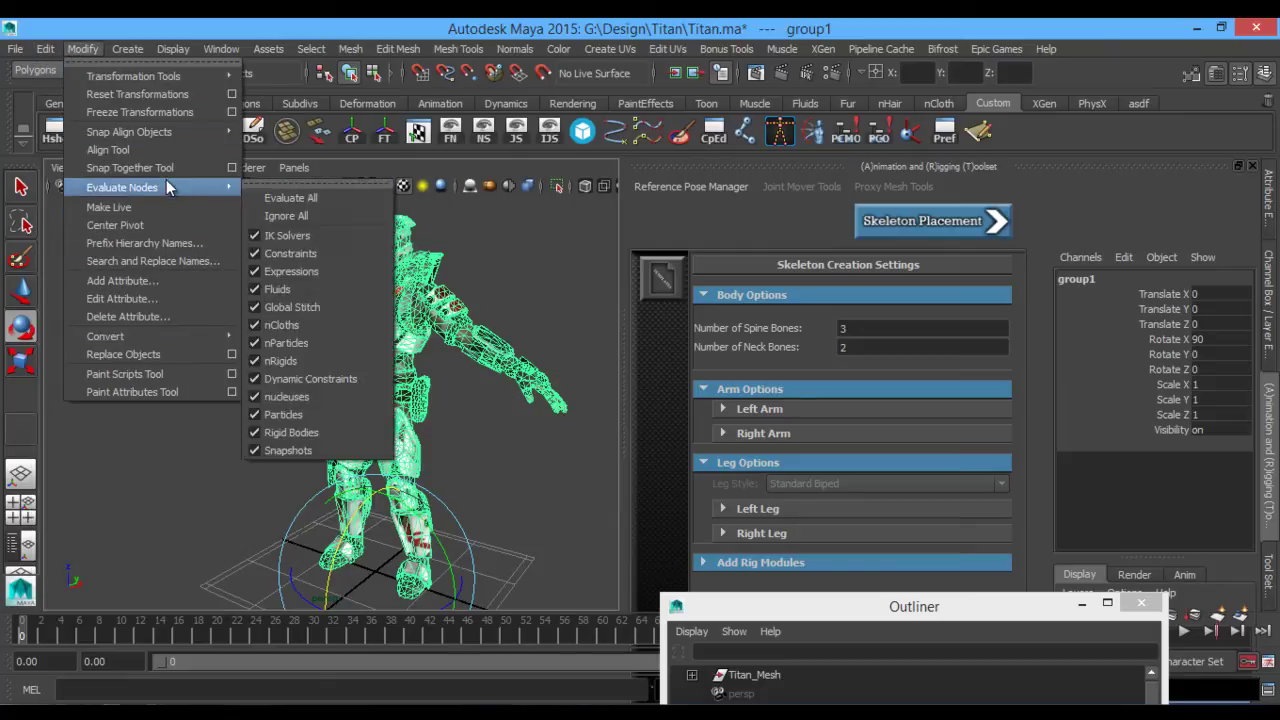
{"action": "left_click", "coordinate": [147, 109]}
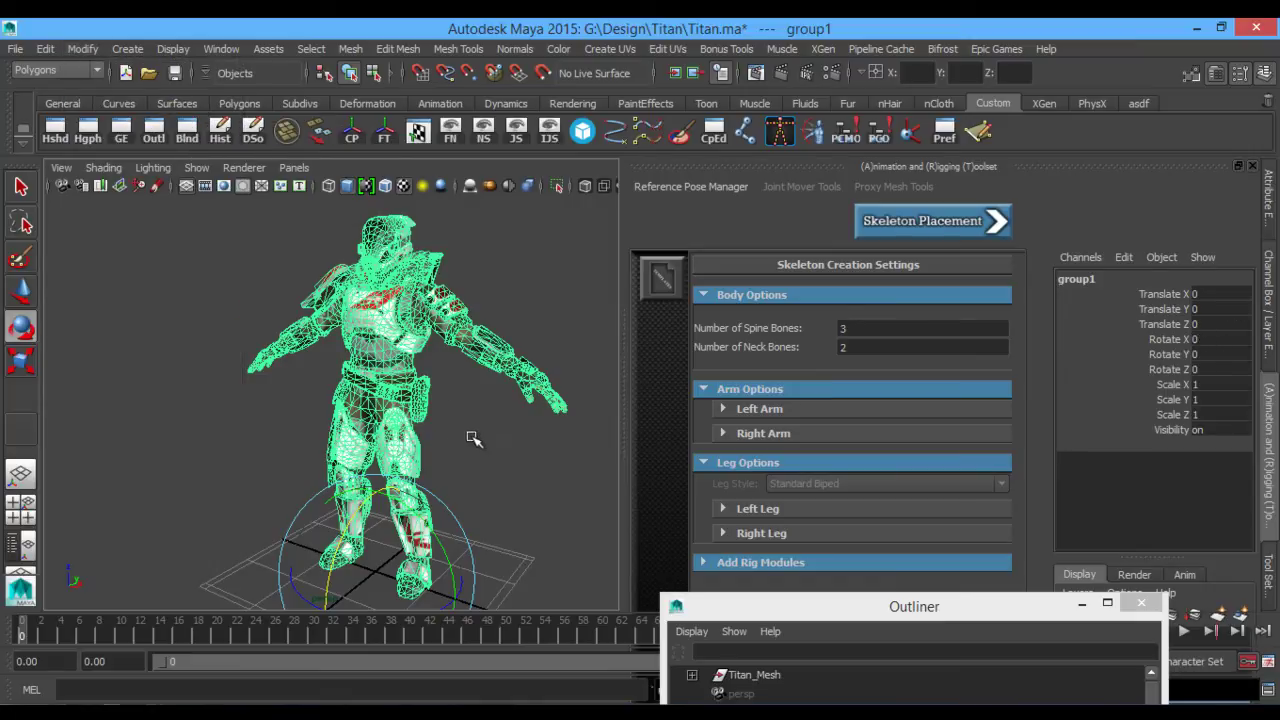
{"action": "left_click_drag", "start_coordinate": [474, 438], "coordinate": [688, 574], "text": "alt"}
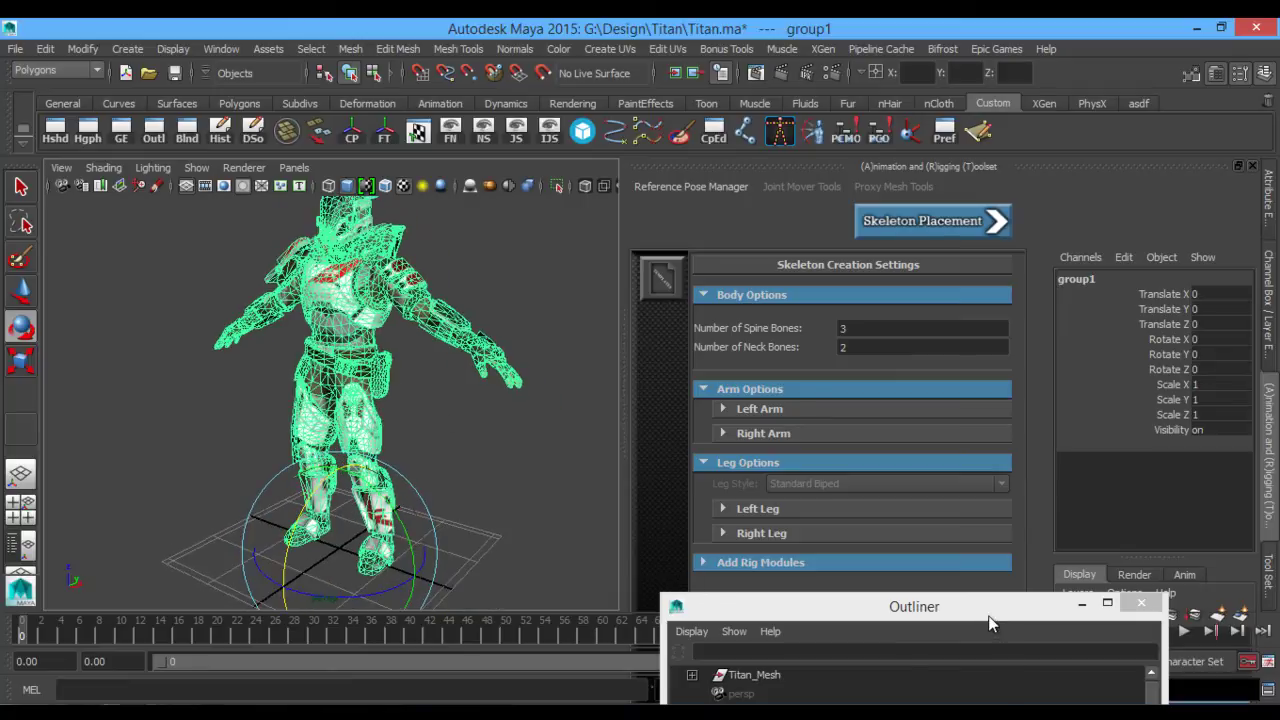
Move all of group1's child meshes, polySurface5 through Fur, out to the scene root.
{"action": "left_click_drag", "start_coordinate": [988, 615], "coordinate": [1066, 104]}
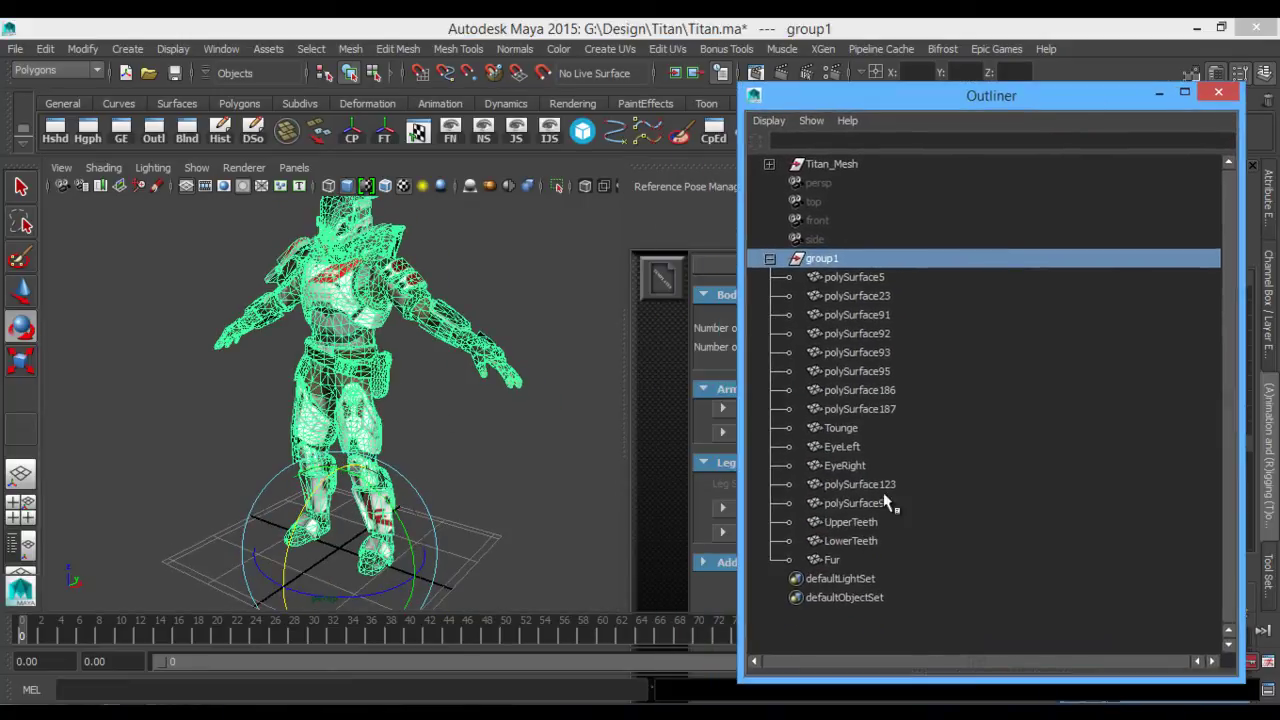
{"action": "left_click", "coordinate": [852, 560]}
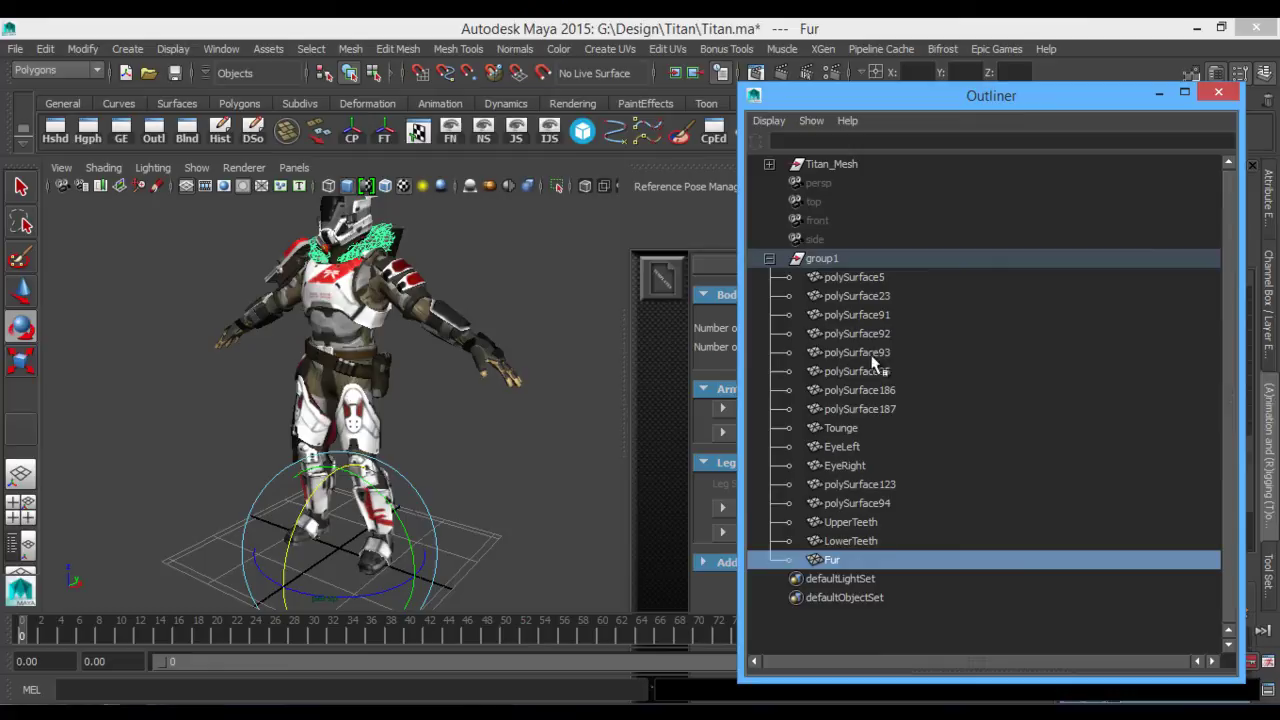
{"action": "left_click", "coordinate": [866, 278], "text": "shift"}
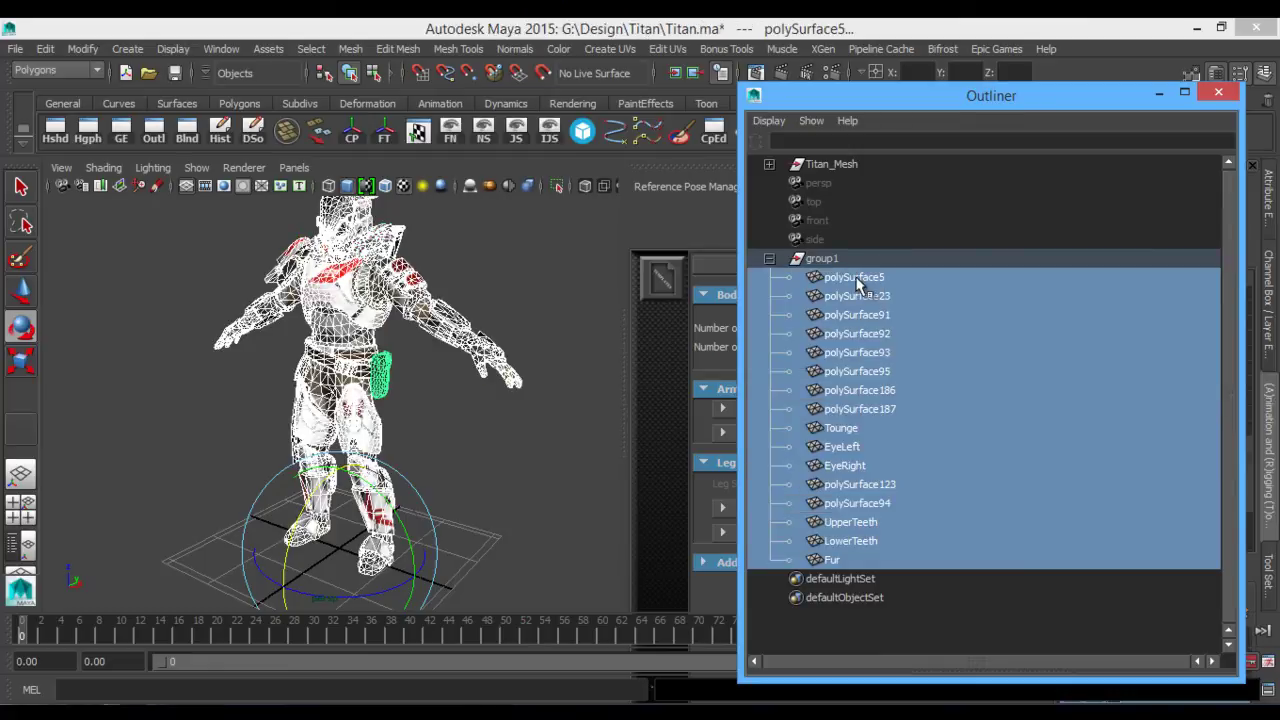
{"action": "middle_click_drag", "start_coordinate": [866, 282], "coordinate": [852, 247]}
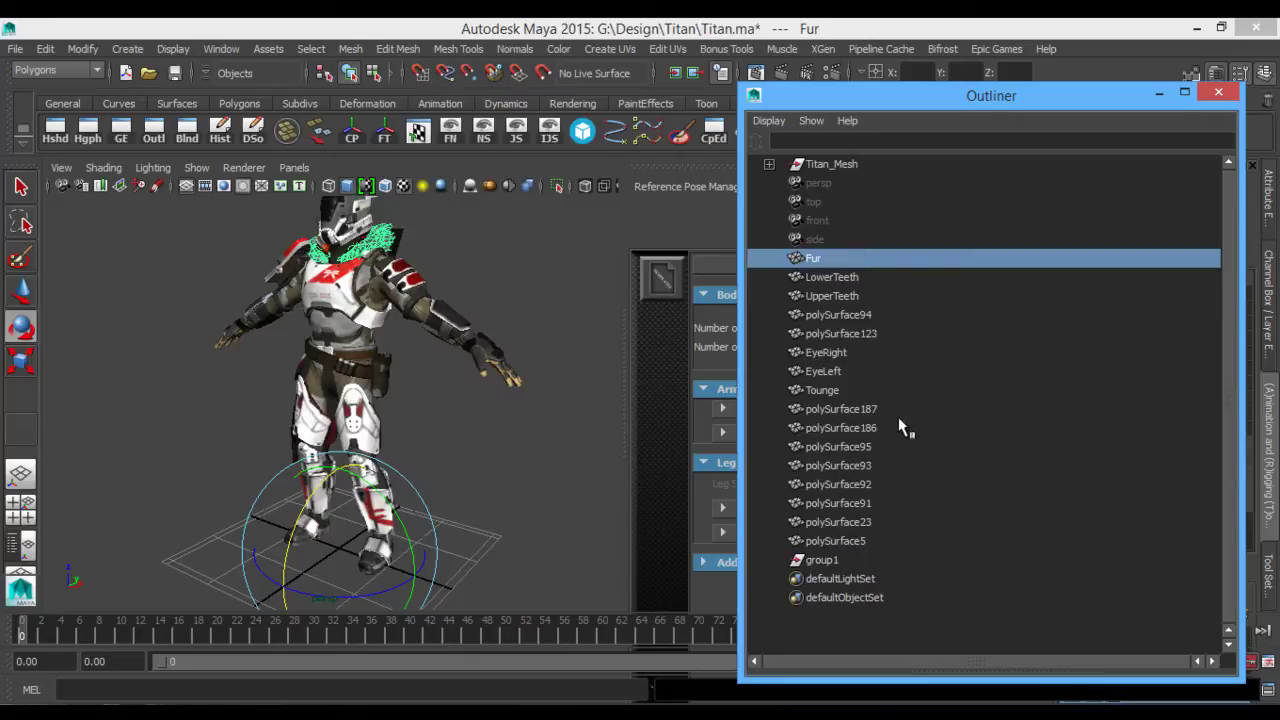
Delete the empty group1 and close the Outliner.
{"action": "left_click", "coordinate": [812, 560]}
{"action": "left_click_drag", "start_coordinate": [594, 489], "coordinate": [542, 436], "text": "alt"}
{"action": "key", "text": "Delete"}
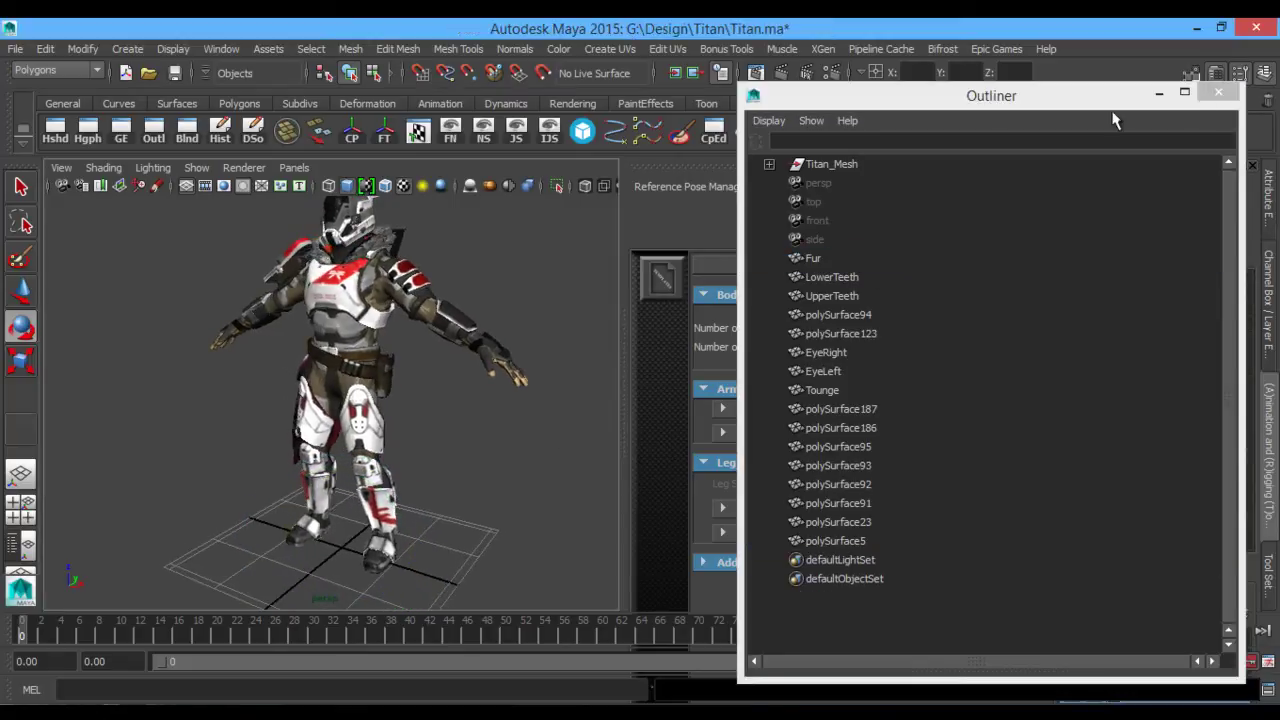
{"action": "left_click", "coordinate": [1218, 95]}
{"action": "left_click_drag", "start_coordinate": [420, 328], "coordinate": [437, 372], "text": "alt"}
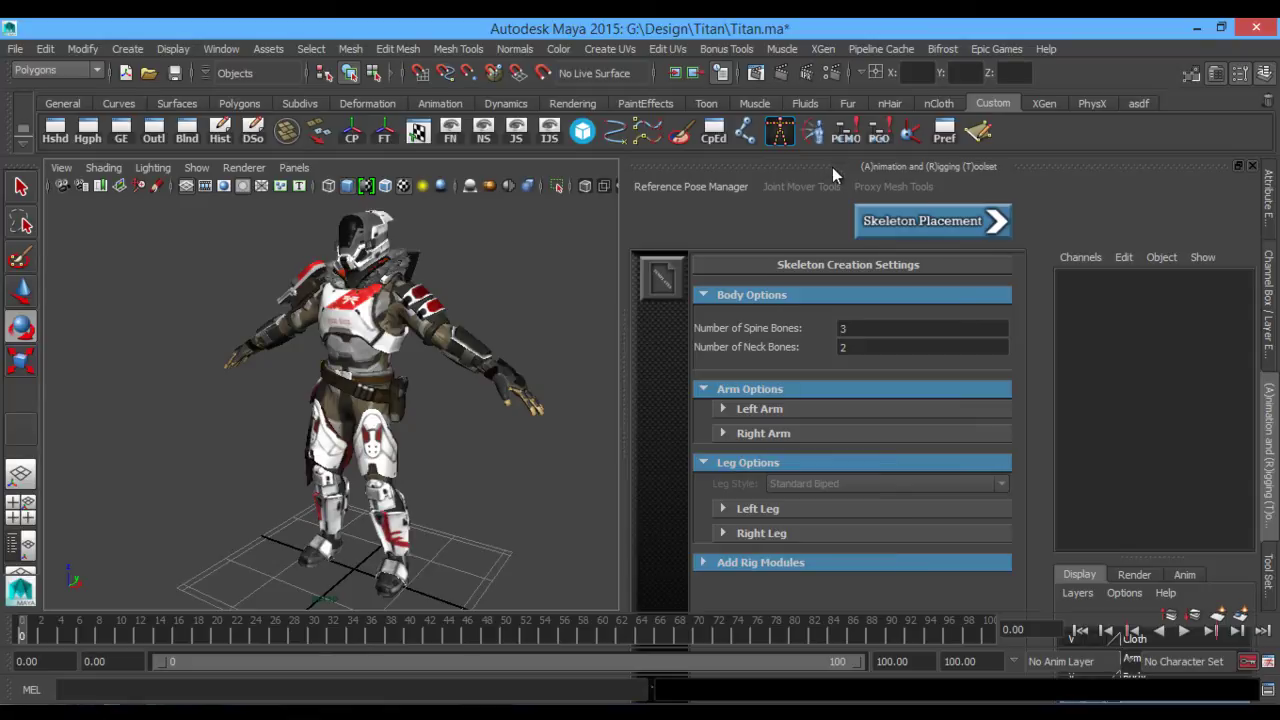
Float the Animation and Rigging Toolset window and set Number of Neck Bones to 1.
{"action": "left_click_drag", "start_coordinate": [832, 167], "coordinate": [1167, 45]}
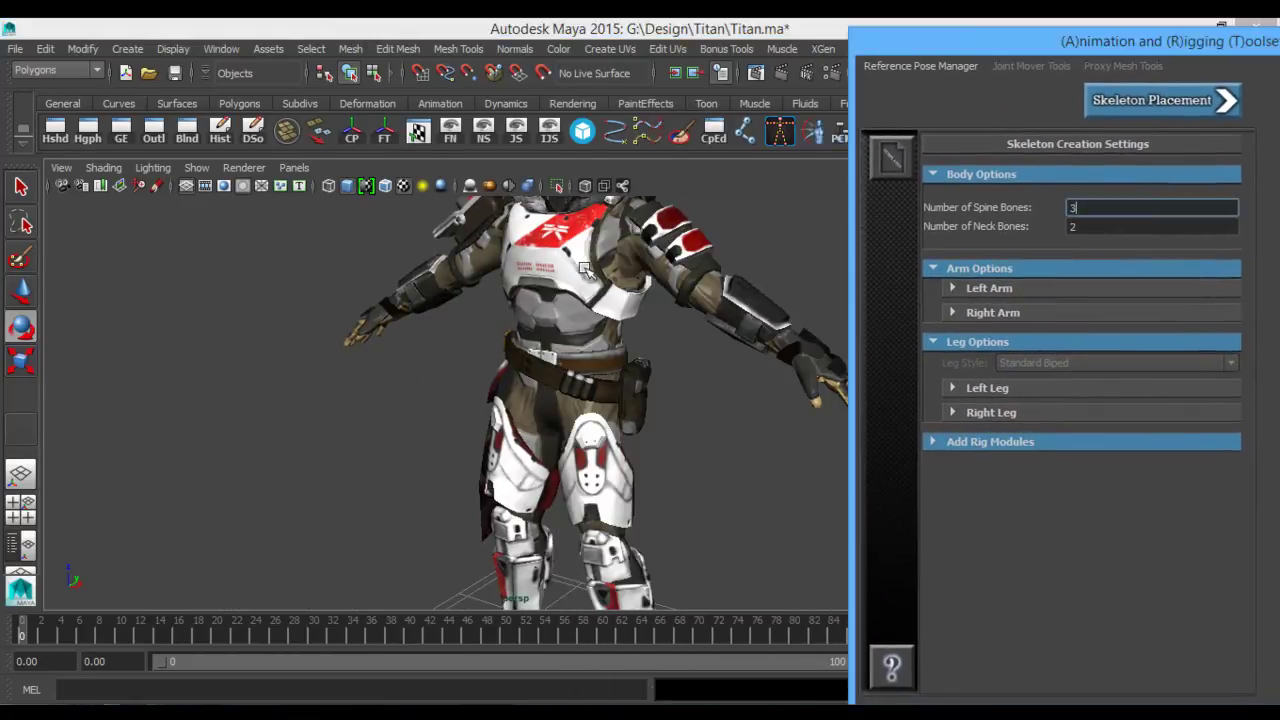
{"action": "mouse_move", "coordinate": [430, 335]}
{"action": "left_mouse_down", "text": "alt"}
{"action": "mouse_move", "coordinate": [416, 349]}
{"action": "mouse_move", "coordinate": [449, 325]}
{"action": "left_mouse_up", "text": "alt"}
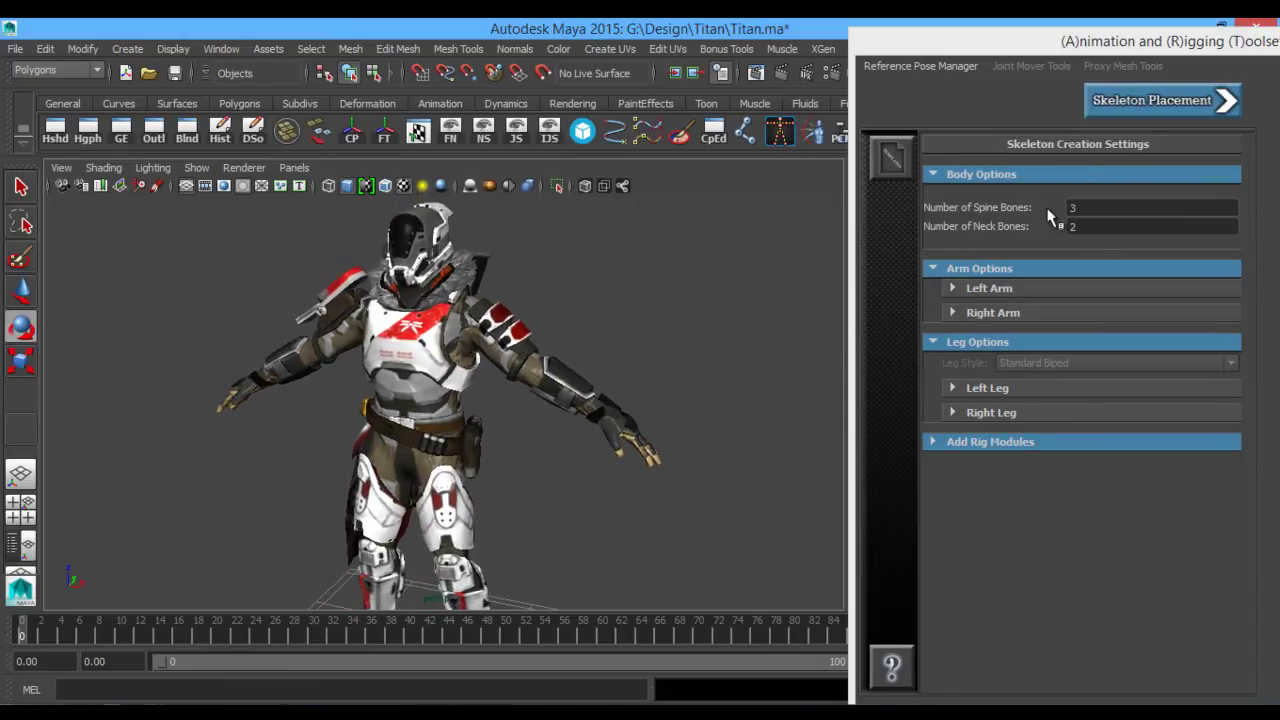
{"action": "left_click", "coordinate": [932, 268]}
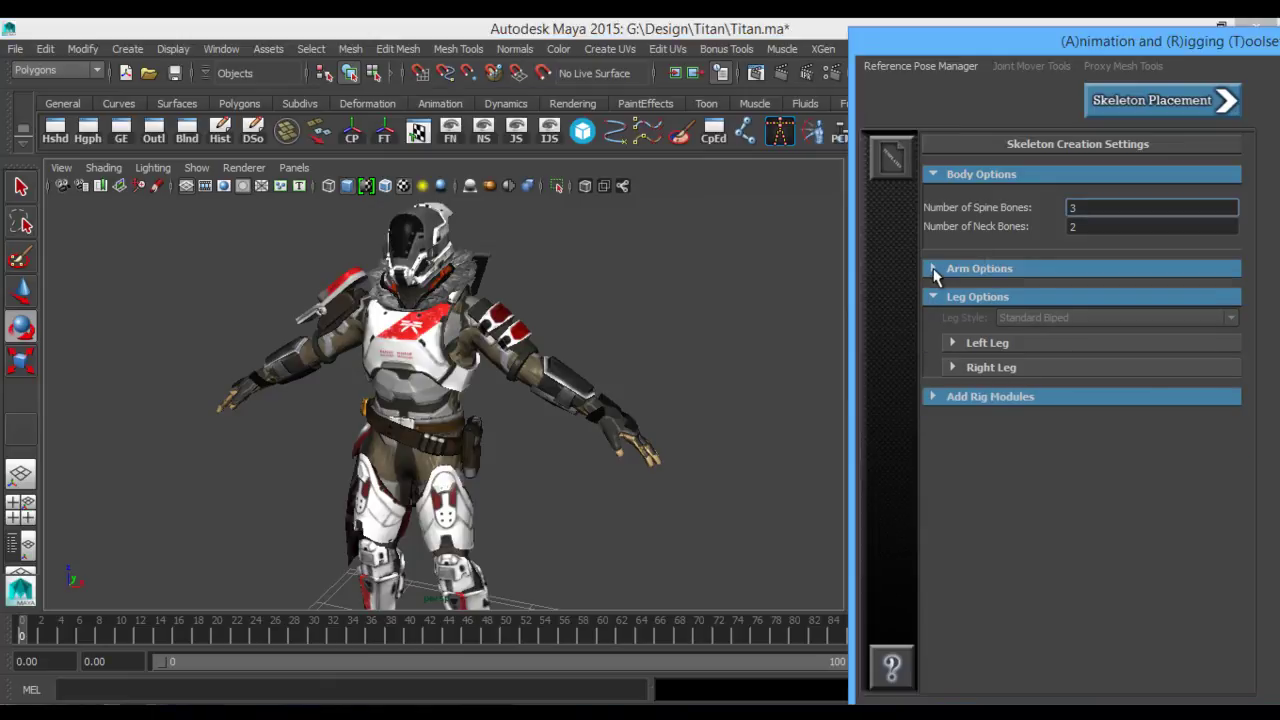
{"action": "left_click", "coordinate": [932, 268]}
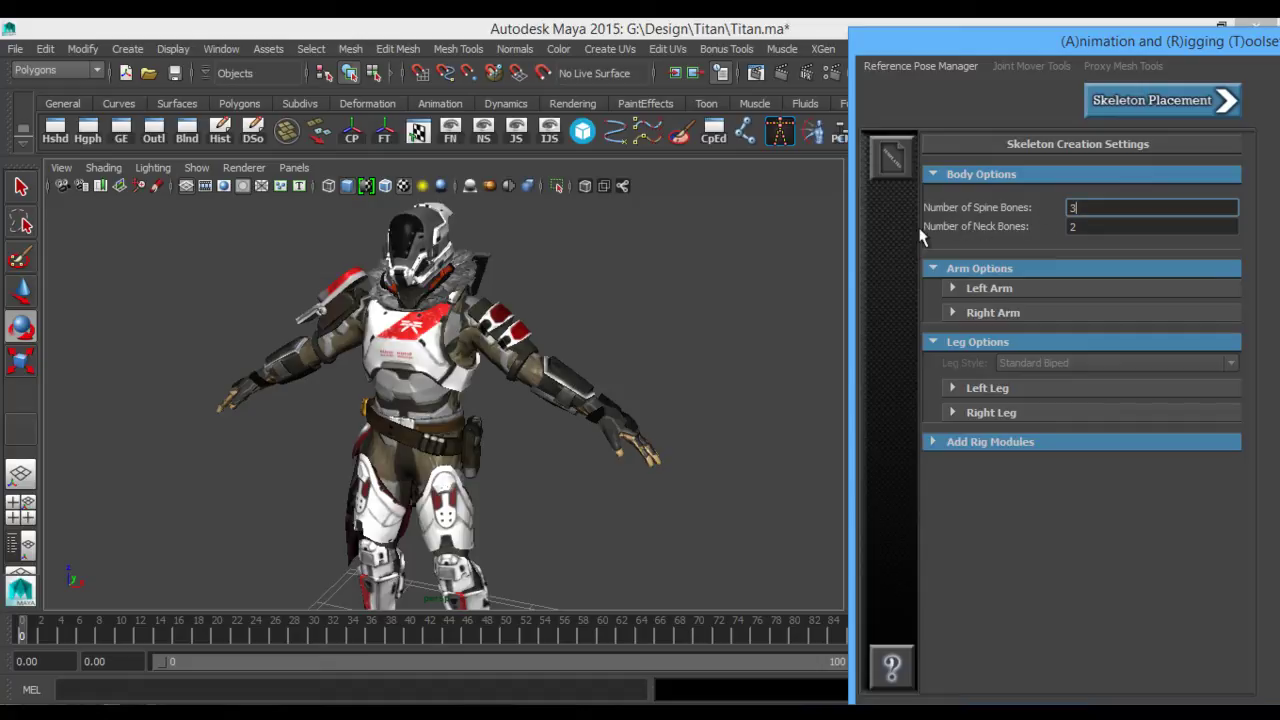
{"action": "key", "text": "Tab"}
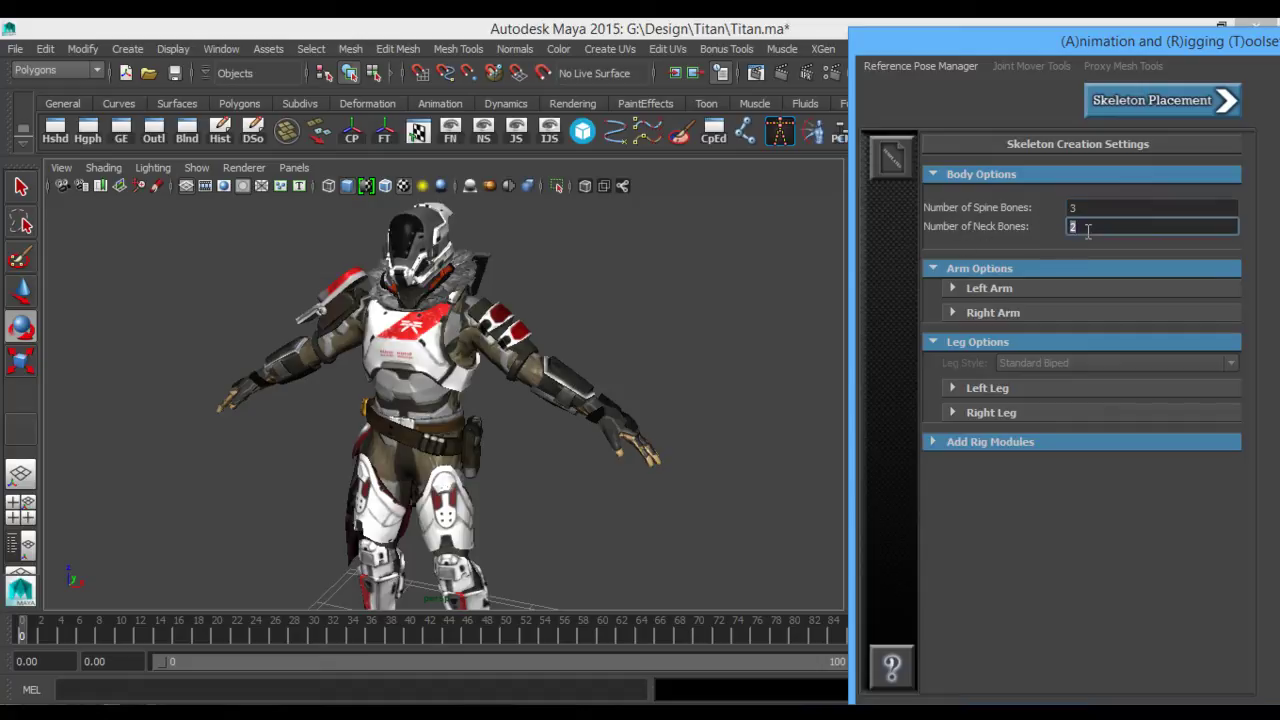
{"action": "type", "text": "1"}
{"action": "key", "text": "Return"}
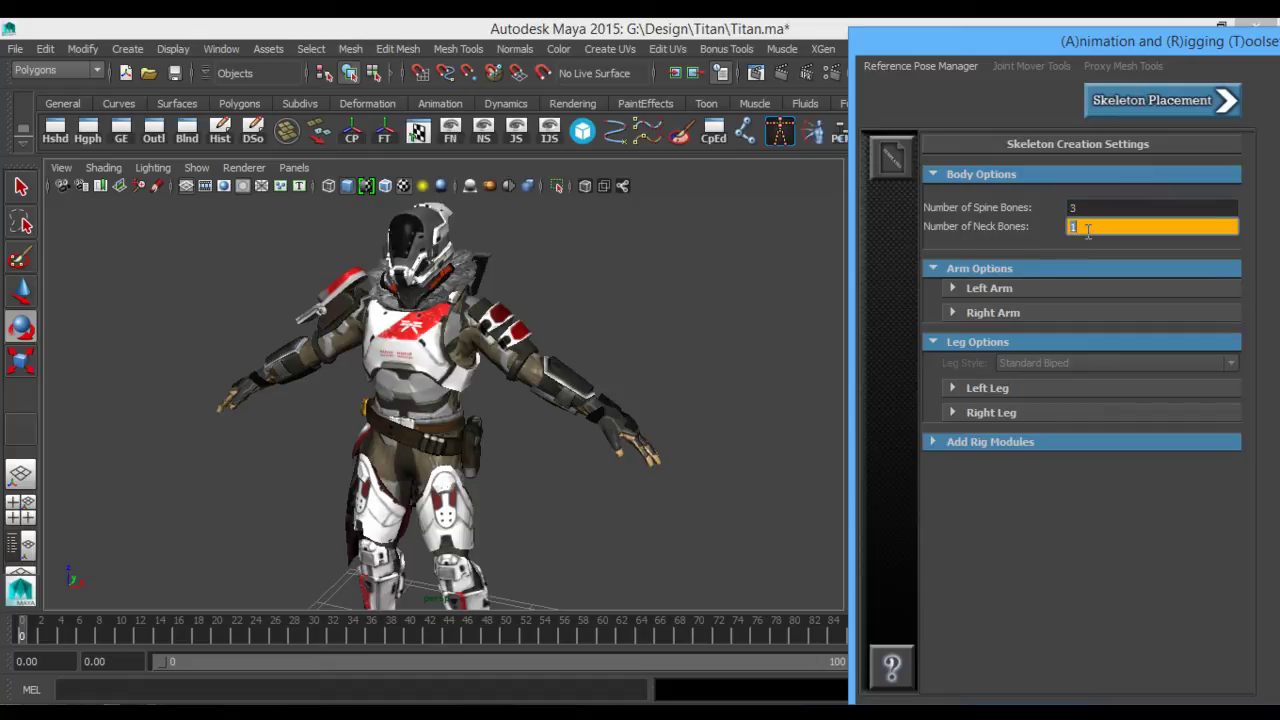
Set the Left Arm's Upper Arm Twists to 0, keeping the thumb at 3 joints.
{"action": "left_click", "coordinate": [952, 289]}
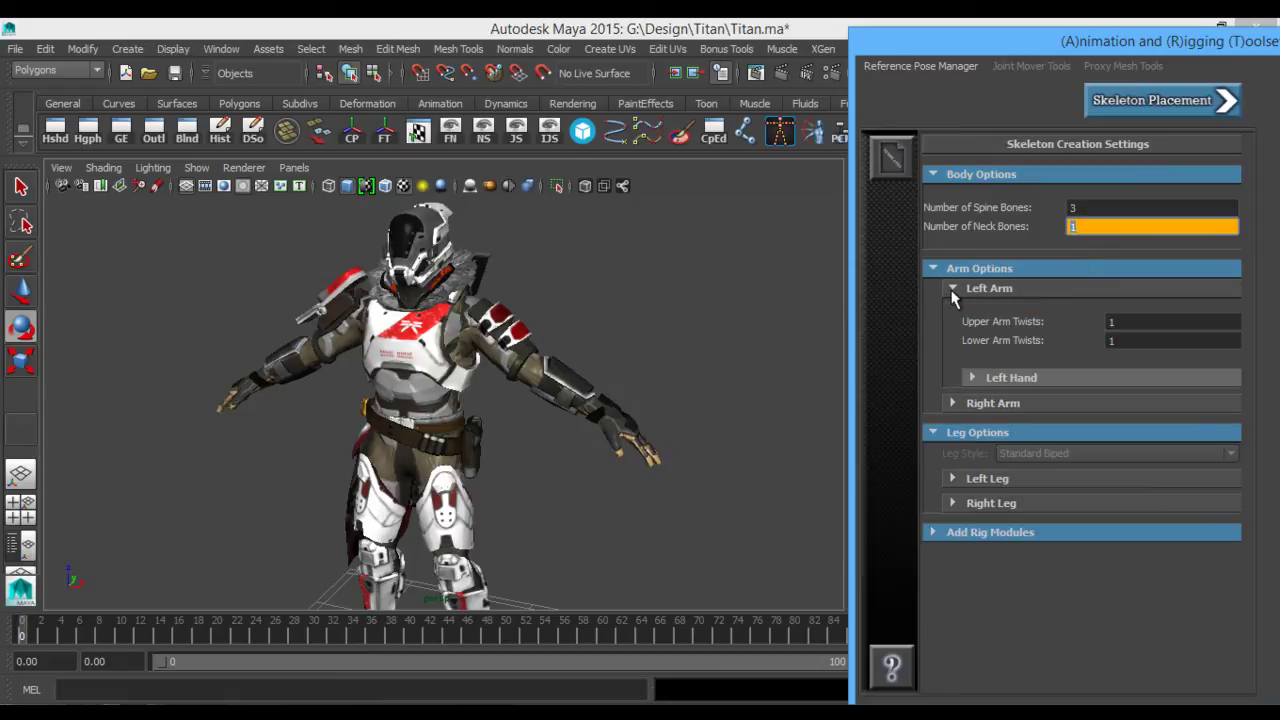
{"action": "left_click", "coordinate": [972, 380]}
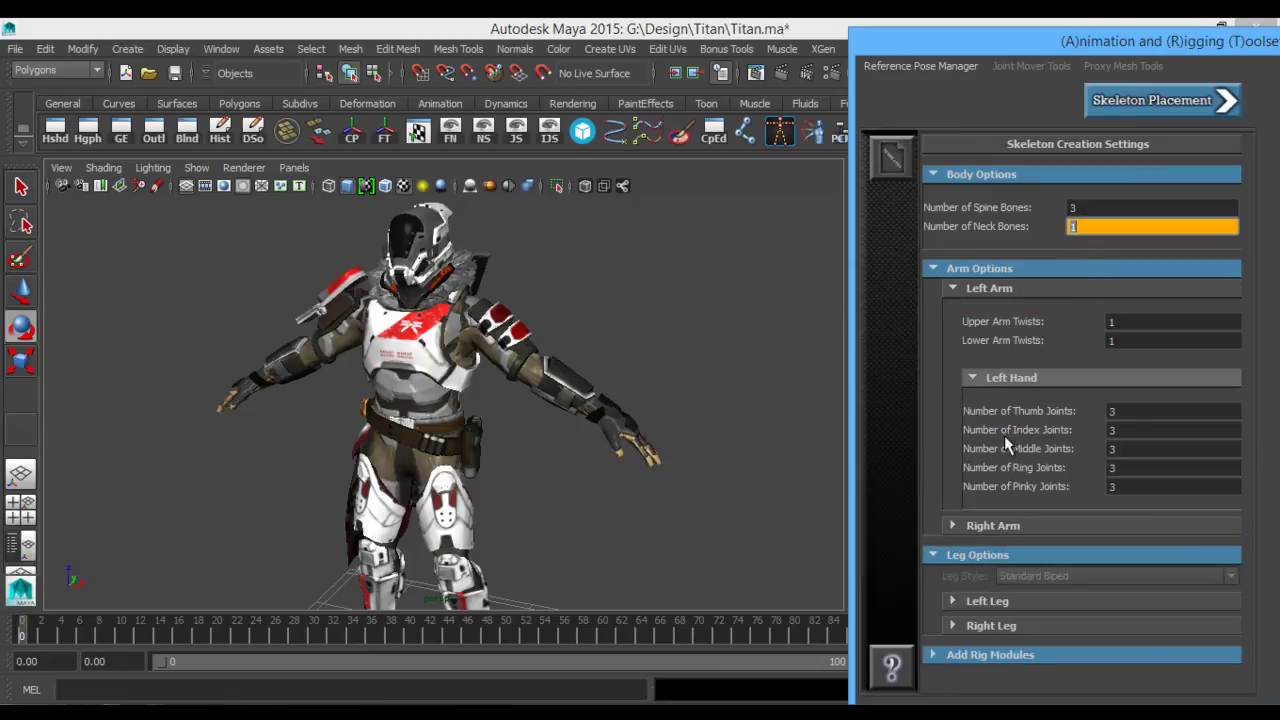
{"action": "left_click", "coordinate": [1130, 411]}
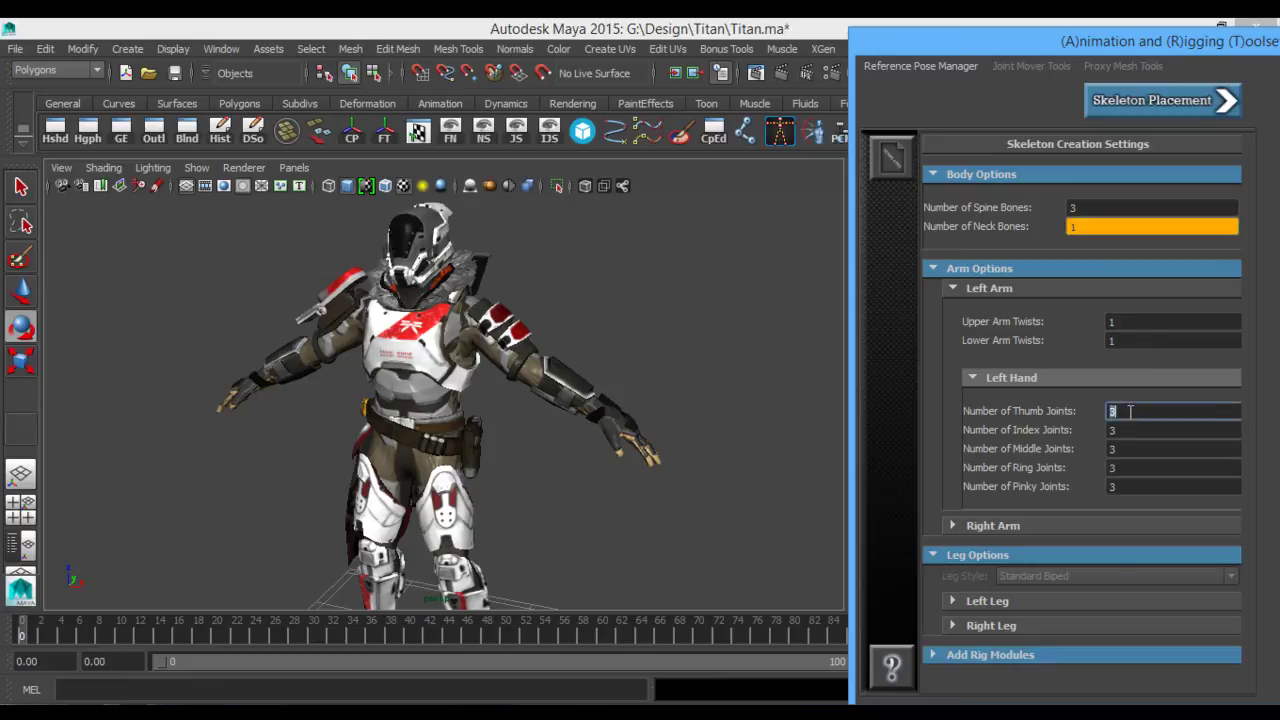
{"action": "left_click", "coordinate": [1140, 407]}
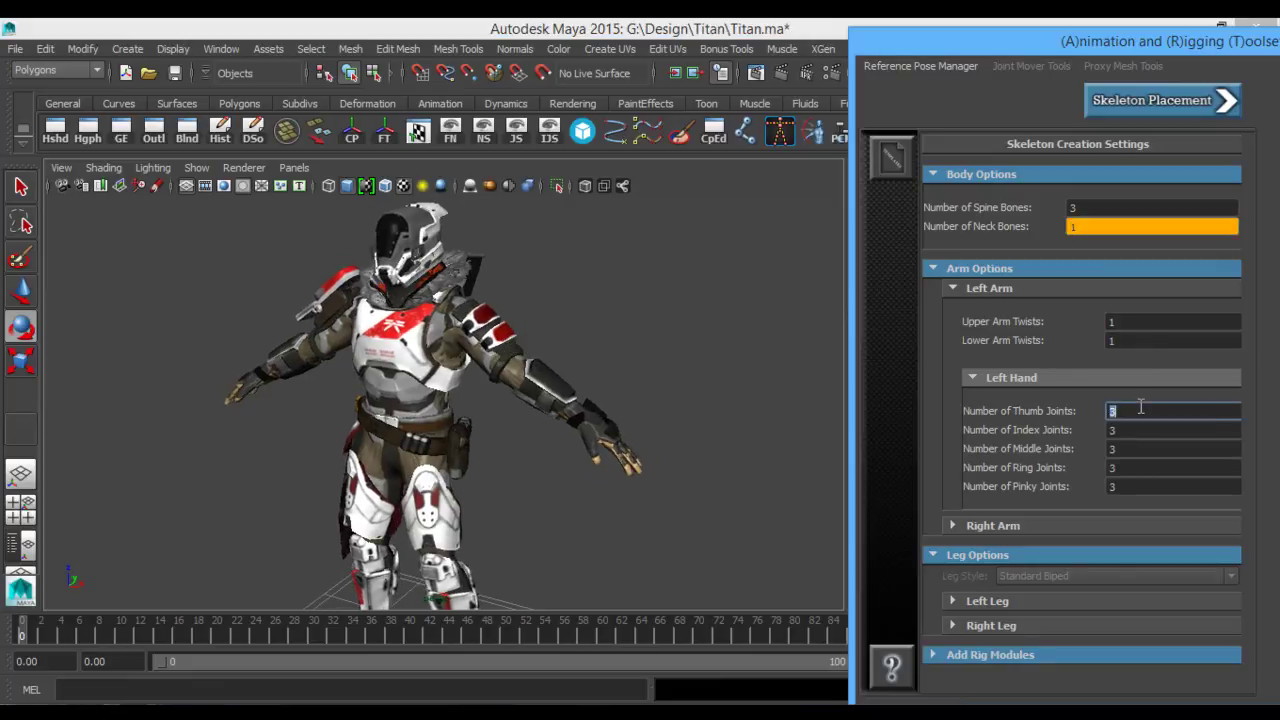
{"action": "type", "text": "1"}
{"action": "key", "text": "Return"}
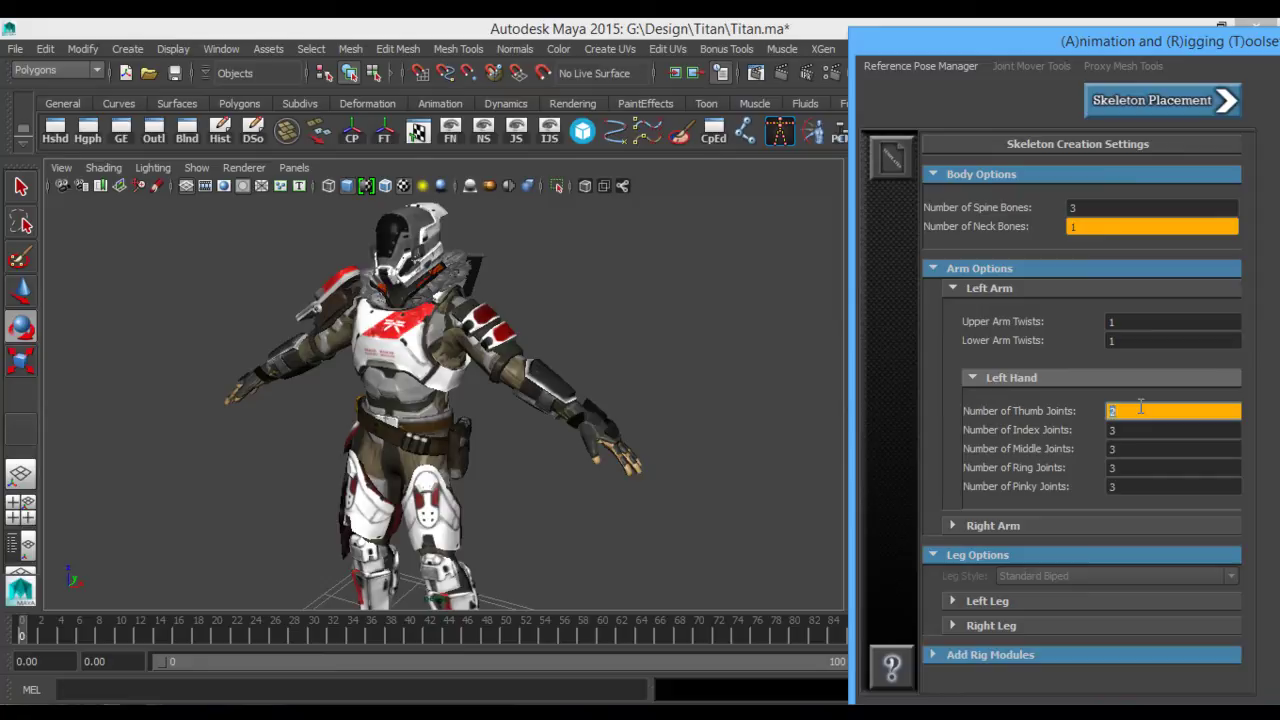
{"action": "left_click", "coordinate": [1140, 407]}
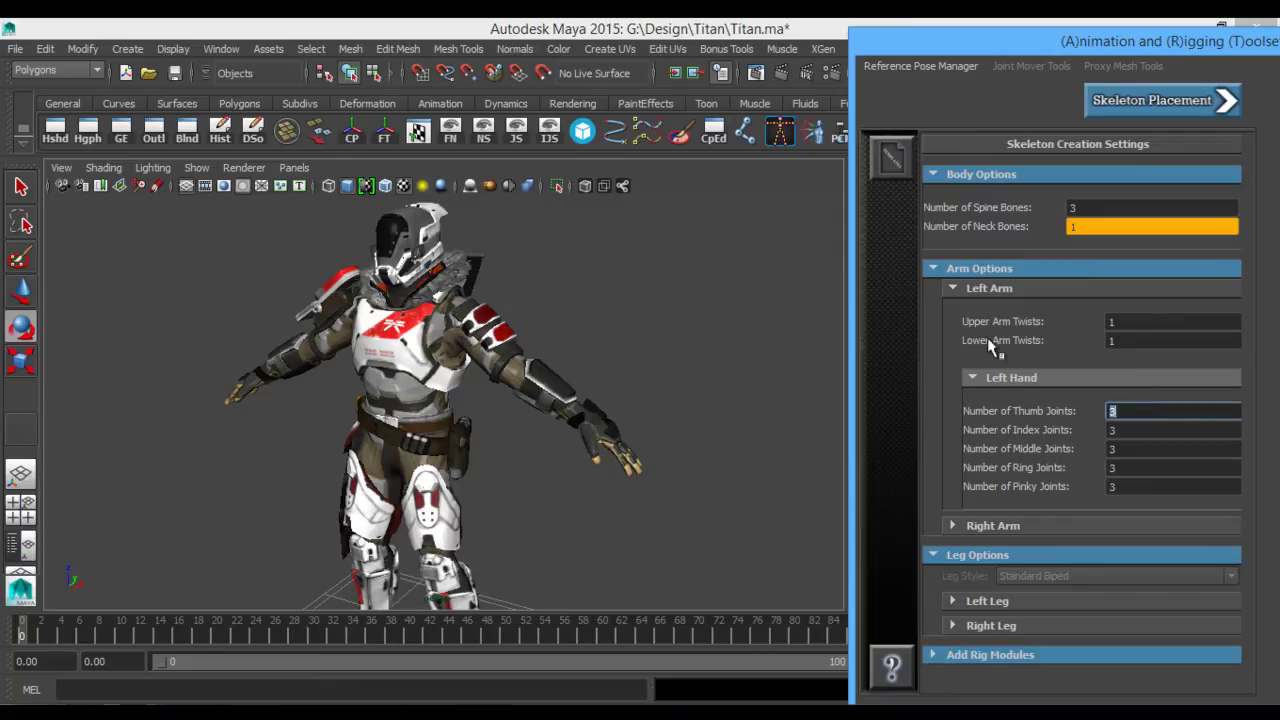
{"action": "left_click", "coordinate": [1143, 318]}
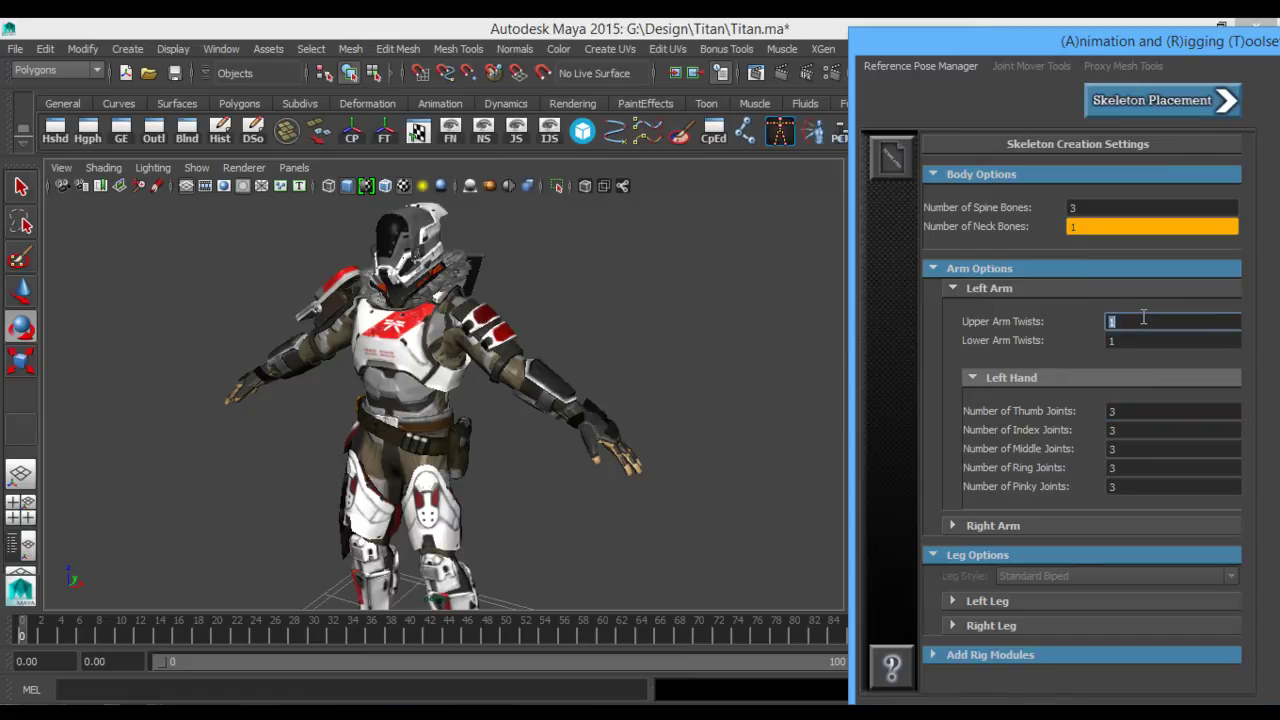
{"action": "type", "text": "0"}
{"action": "key", "text": "Return"}
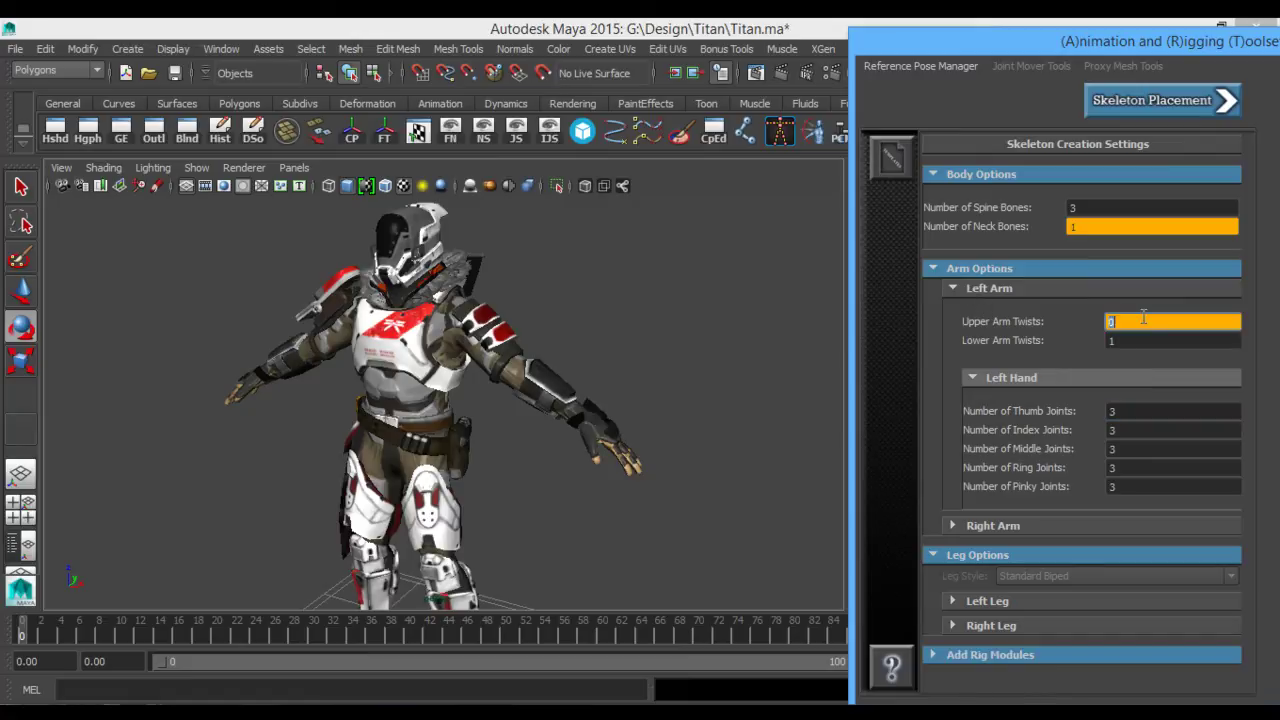
Set the Right Arm to Same as Left Arm.
{"action": "left_click", "coordinate": [951, 289]}
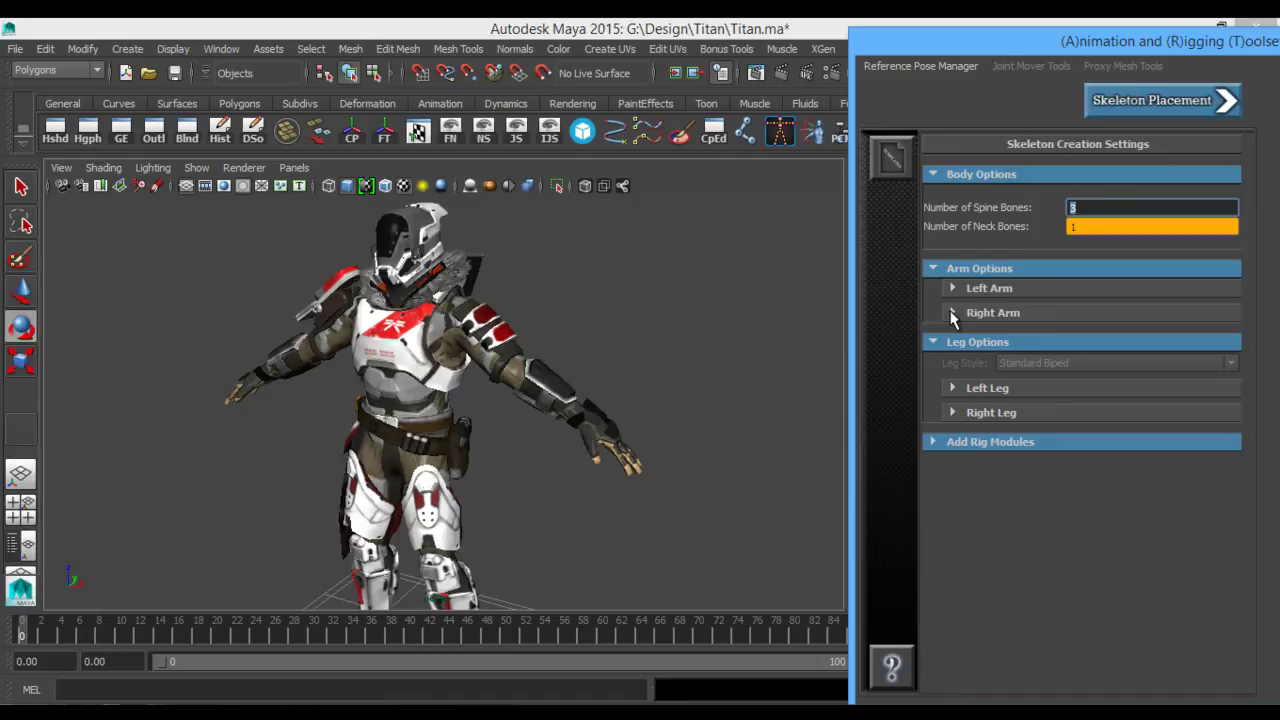
{"action": "left_click", "coordinate": [953, 313]}
{"action": "left_click", "coordinate": [987, 344]}
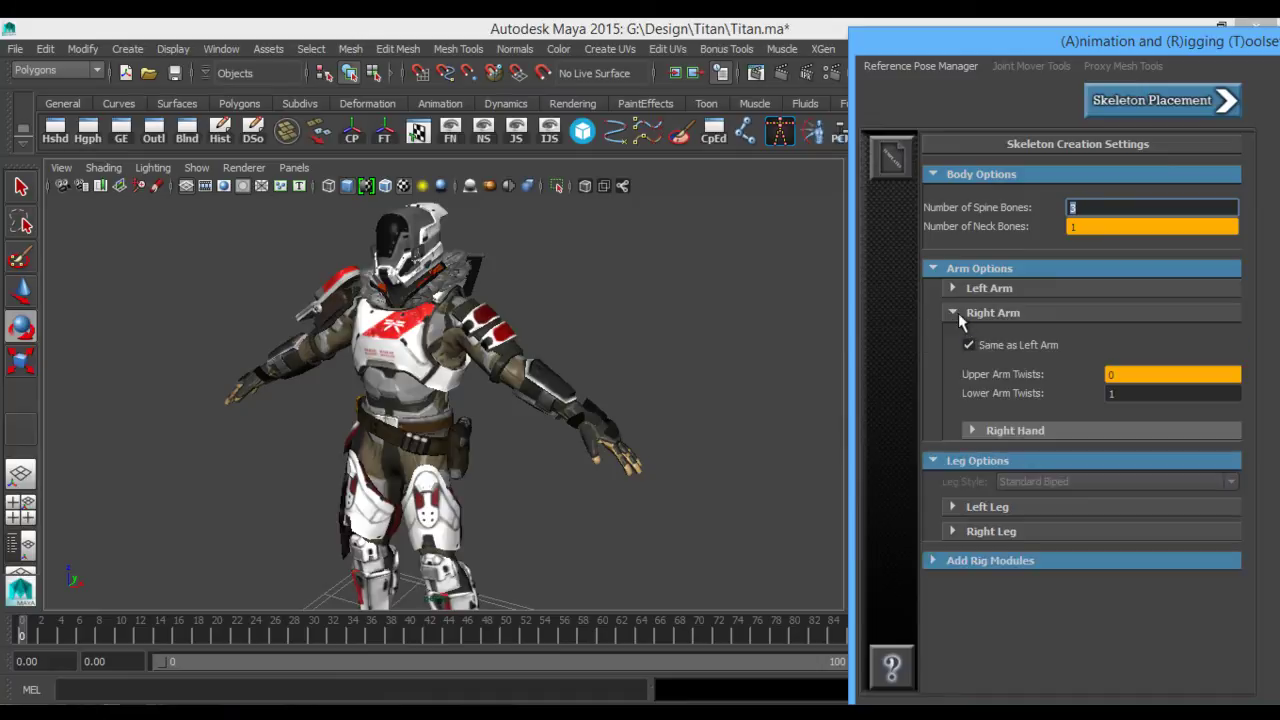
{"action": "left_click", "coordinate": [953, 313]}
{"action": "left_click", "coordinate": [953, 313]}
Set the Left Leg's Upper Thigh Twists and Upper Calf Twists both to 0.
{"action": "left_click", "coordinate": [976, 312]}
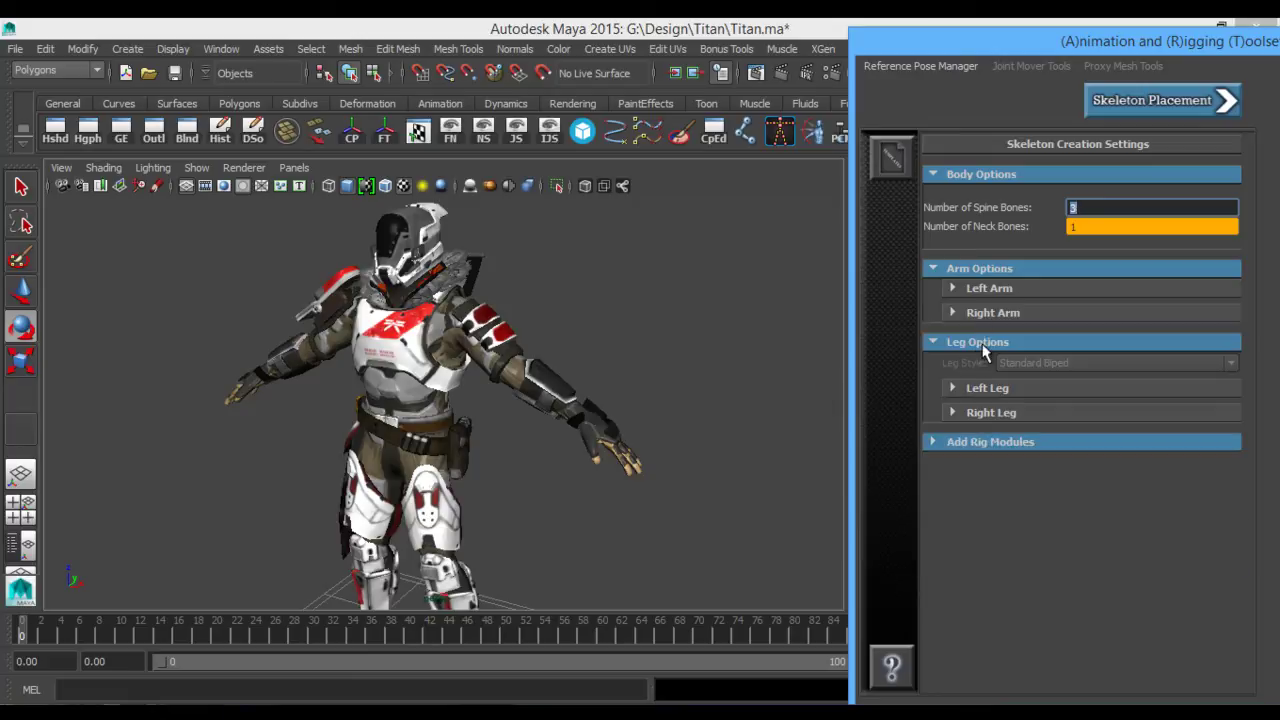
{"action": "left_click", "coordinate": [958, 386]}
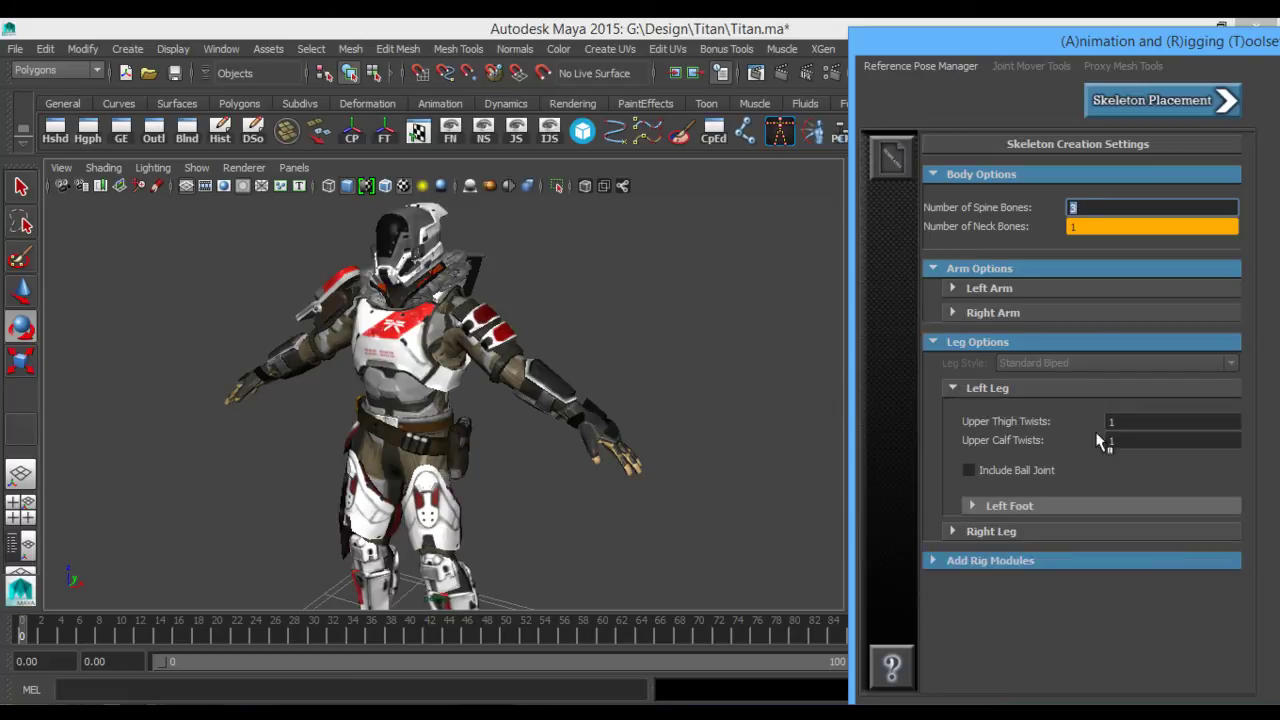
{"action": "left_click", "coordinate": [1127, 421]}
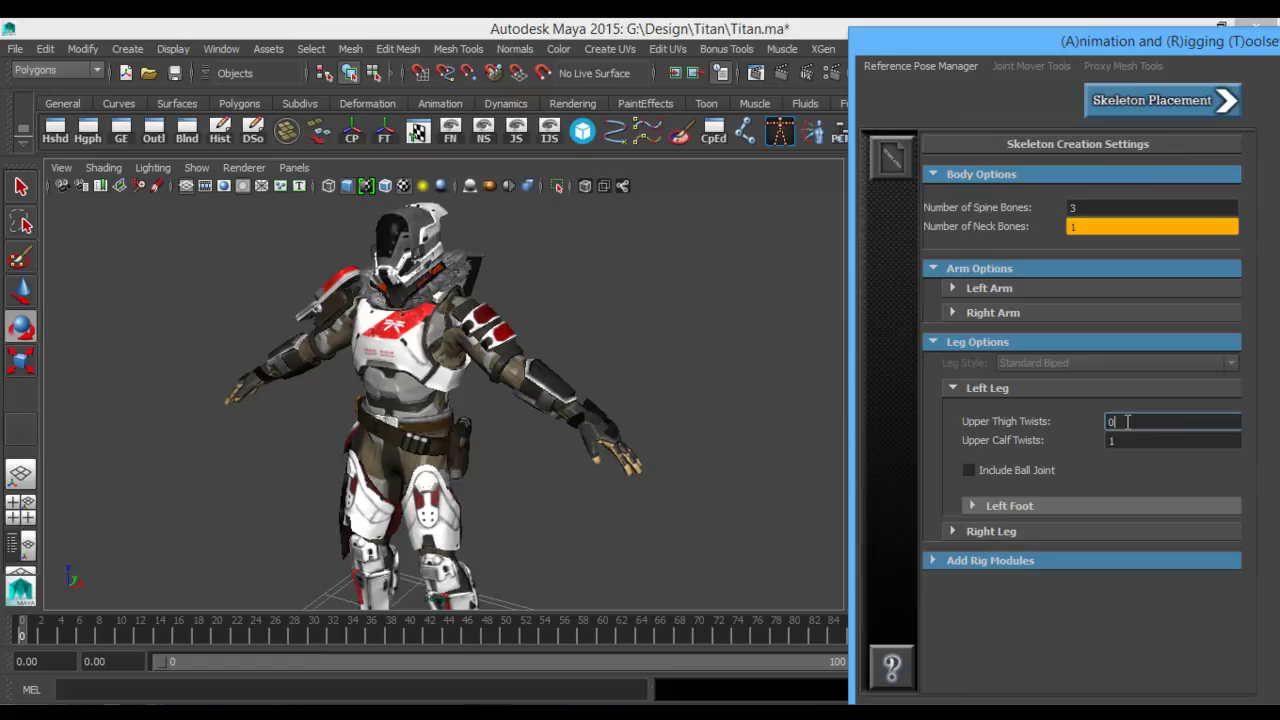
{"action": "type", "text": "0"}
{"action": "key", "text": "Return"}
{"action": "left_click", "coordinate": [1128, 444]}
{"action": "type", "text": "0"}
{"action": "key", "text": "Return"}
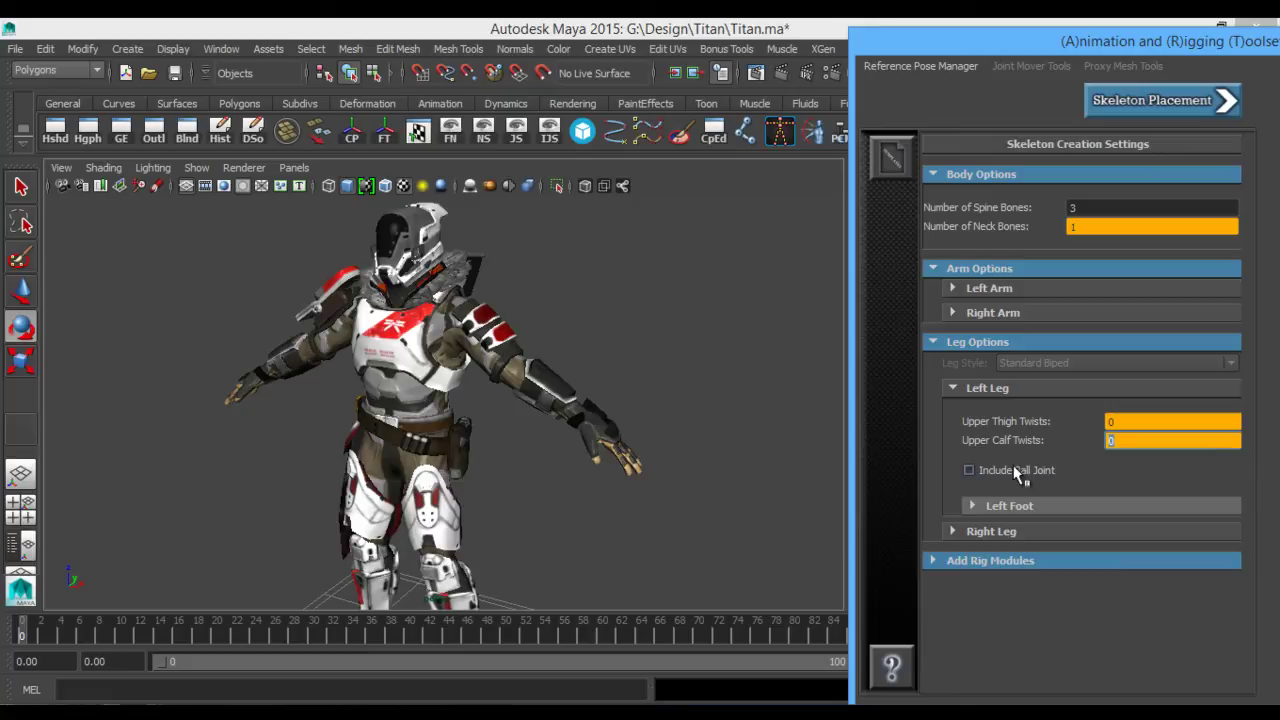
Set the Right Leg to Same as Left Leg.
{"action": "left_click", "coordinate": [971, 506]}
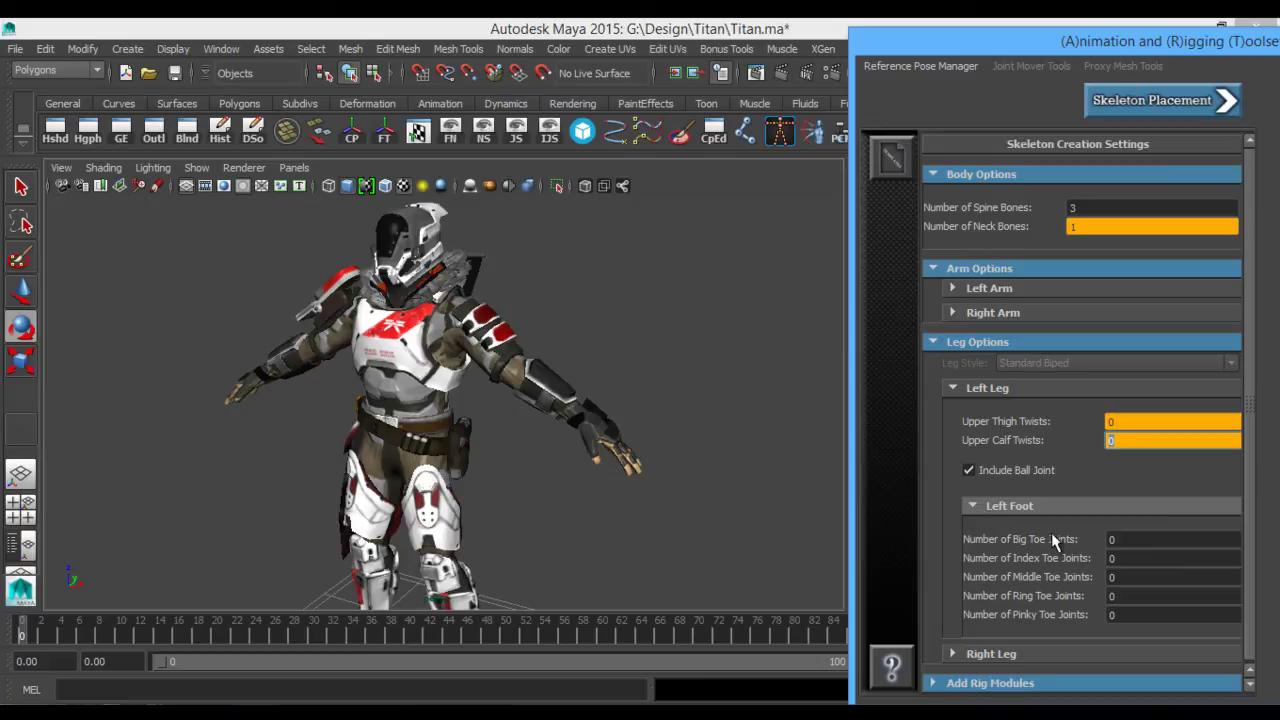
{"action": "left_click", "coordinate": [972, 508]}
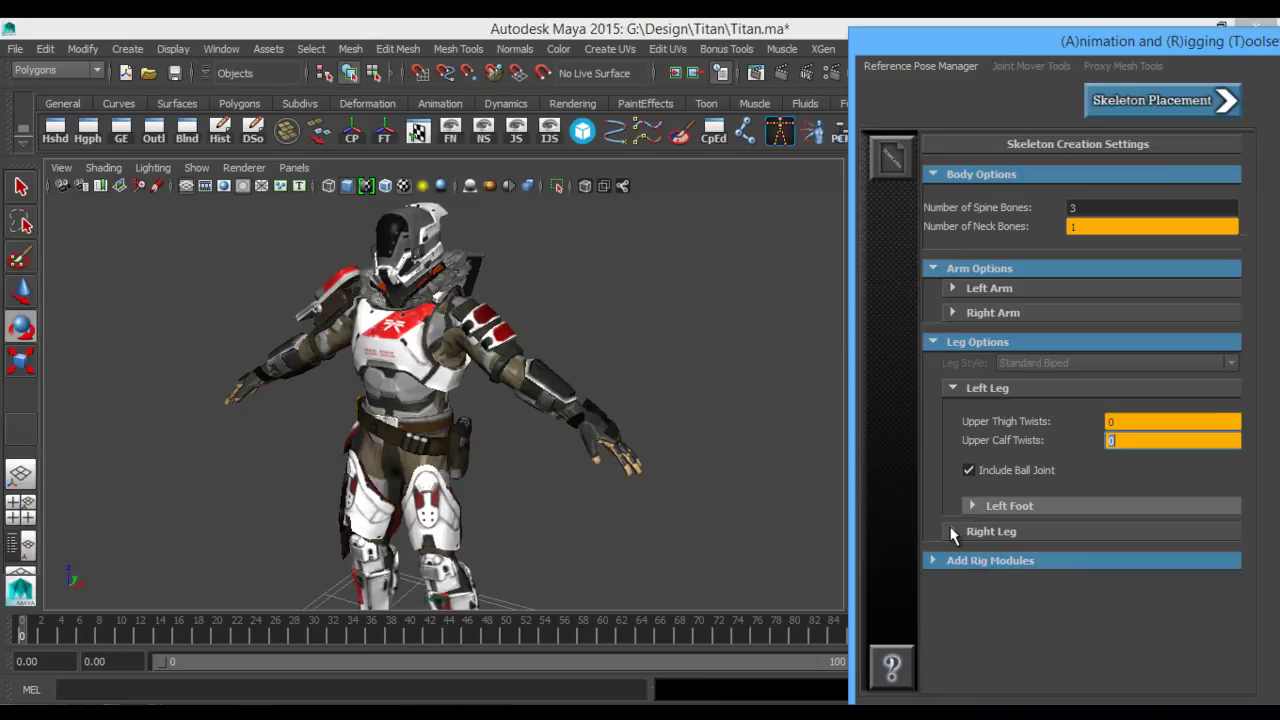
{"action": "left_click", "coordinate": [954, 530]}
{"action": "left_click", "coordinate": [1017, 567]}
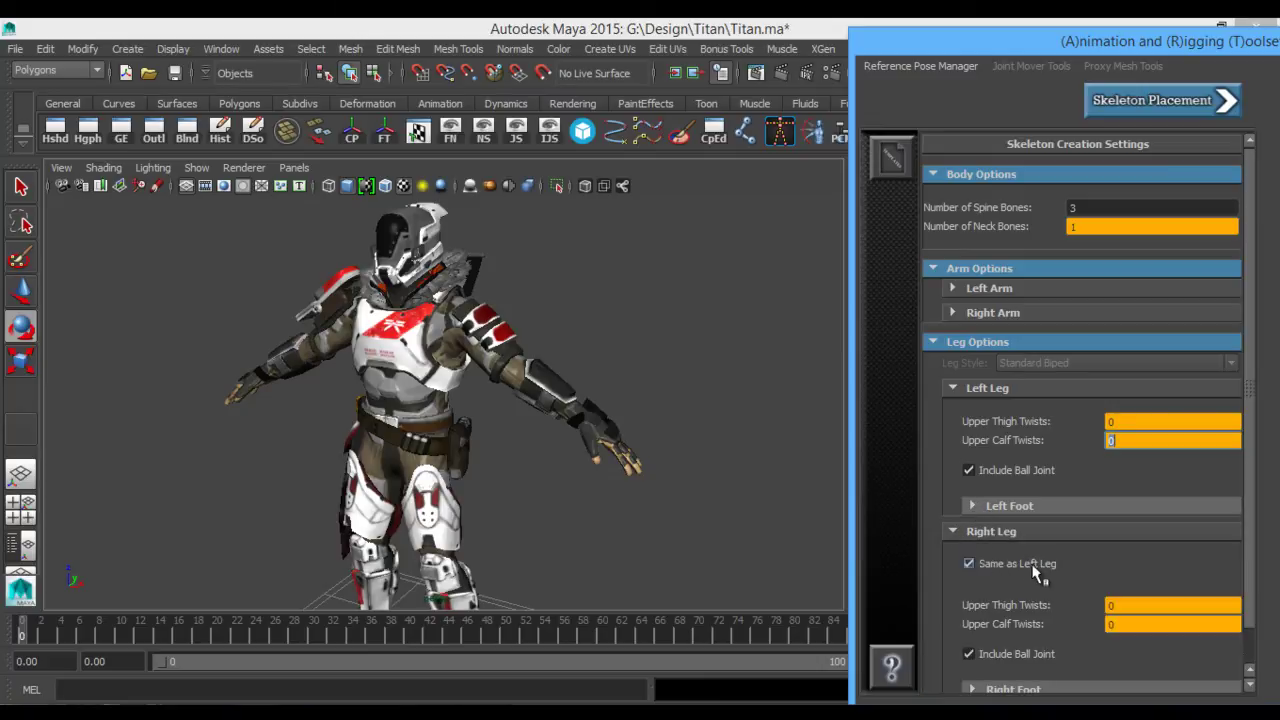
{"action": "left_click", "coordinate": [954, 531]}
{"action": "left_click", "coordinate": [960, 390]}
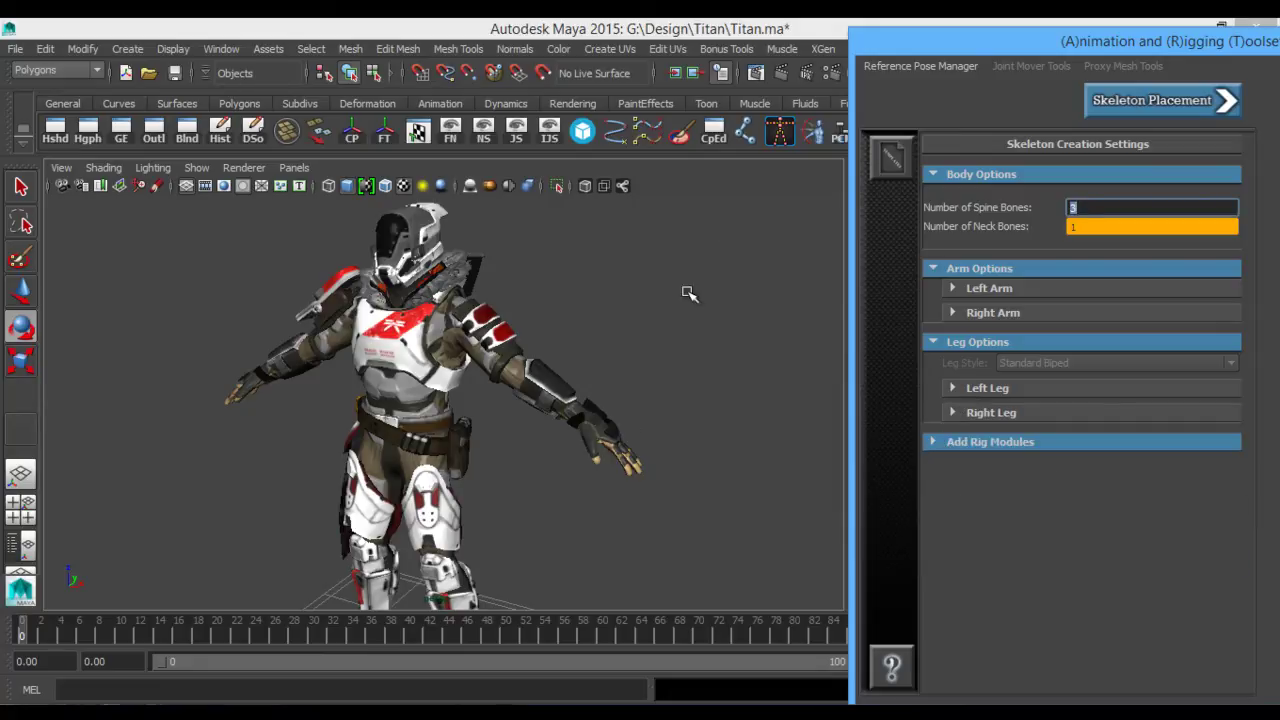
Reframe the viewport to zoom in on the Titan's head, chest and helmet.
{"action": "left_click_drag", "start_coordinate": [983, 47], "coordinate": [978, 38]}
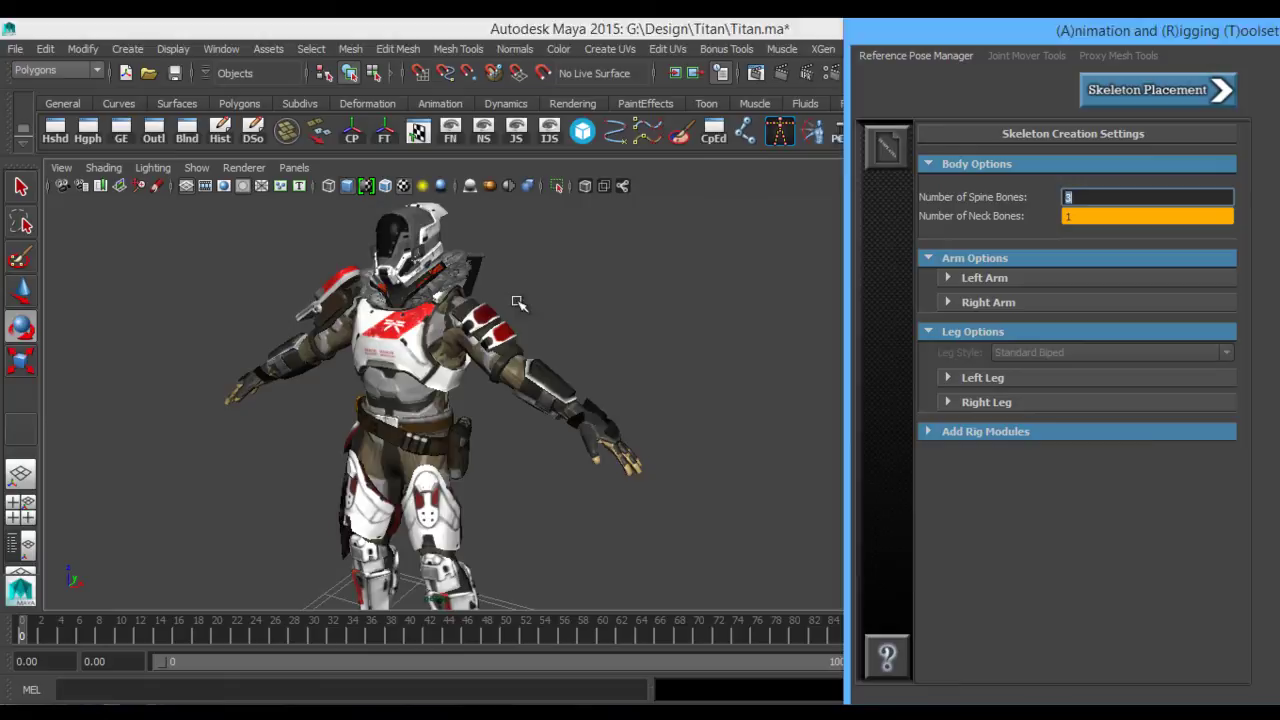
{"action": "left_click_drag", "start_coordinate": [525, 302], "coordinate": [496, 362], "text": "alt"}
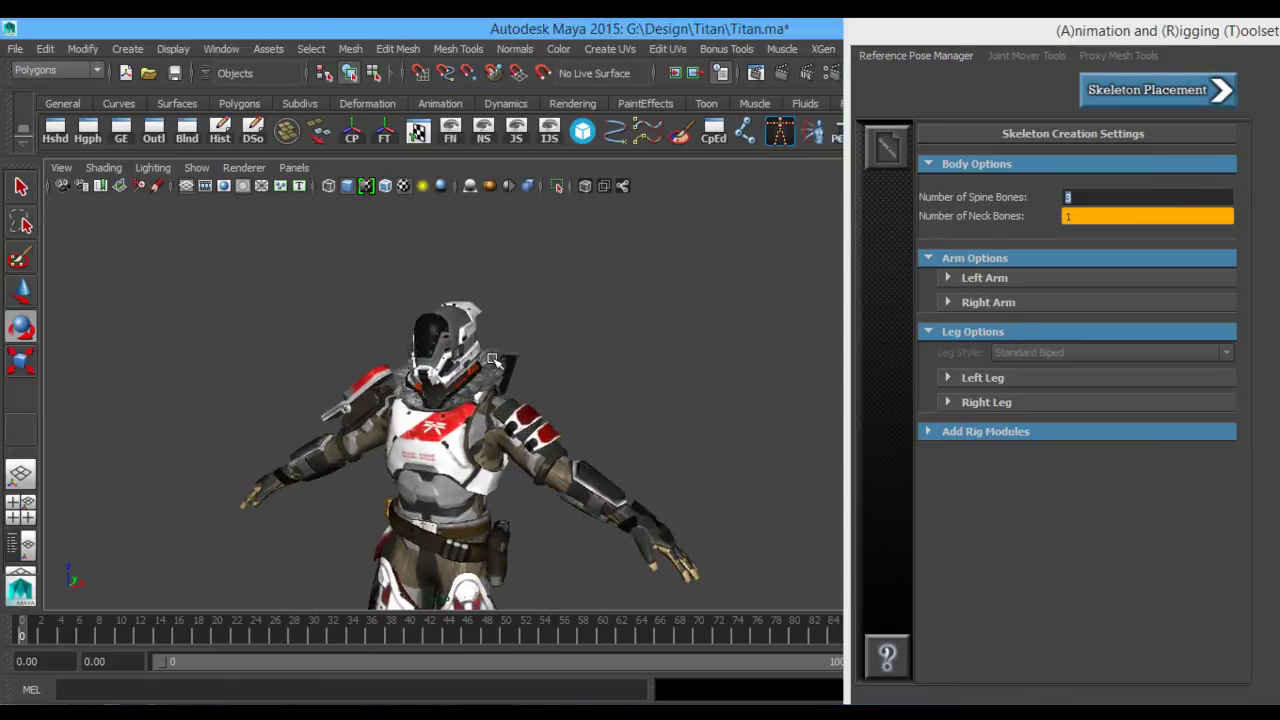
{"action": "left_click_drag", "start_coordinate": [481, 421], "coordinate": [500, 356], "text": "alt"}
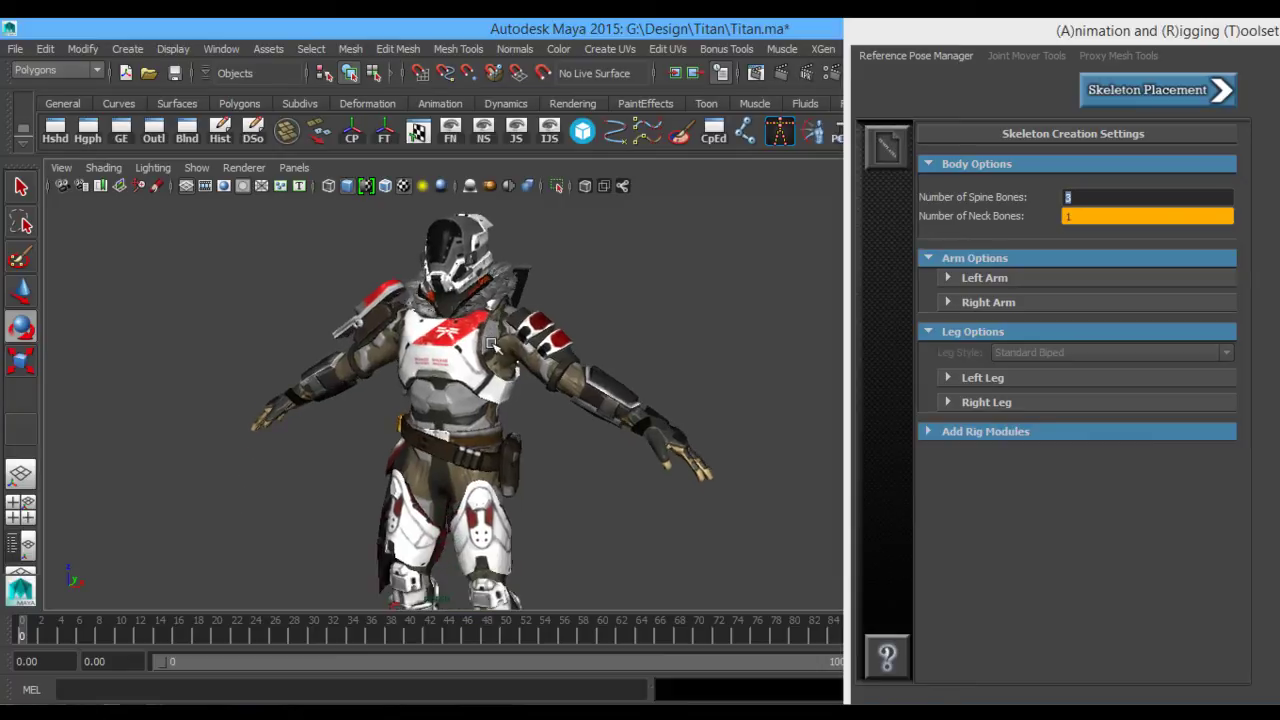
{"action": "left_click_drag", "start_coordinate": [521, 424], "coordinate": [515, 374], "text": "alt"}
{"action": "middle_click_drag", "start_coordinate": [515, 374], "coordinate": [510, 390], "text": "alt"}
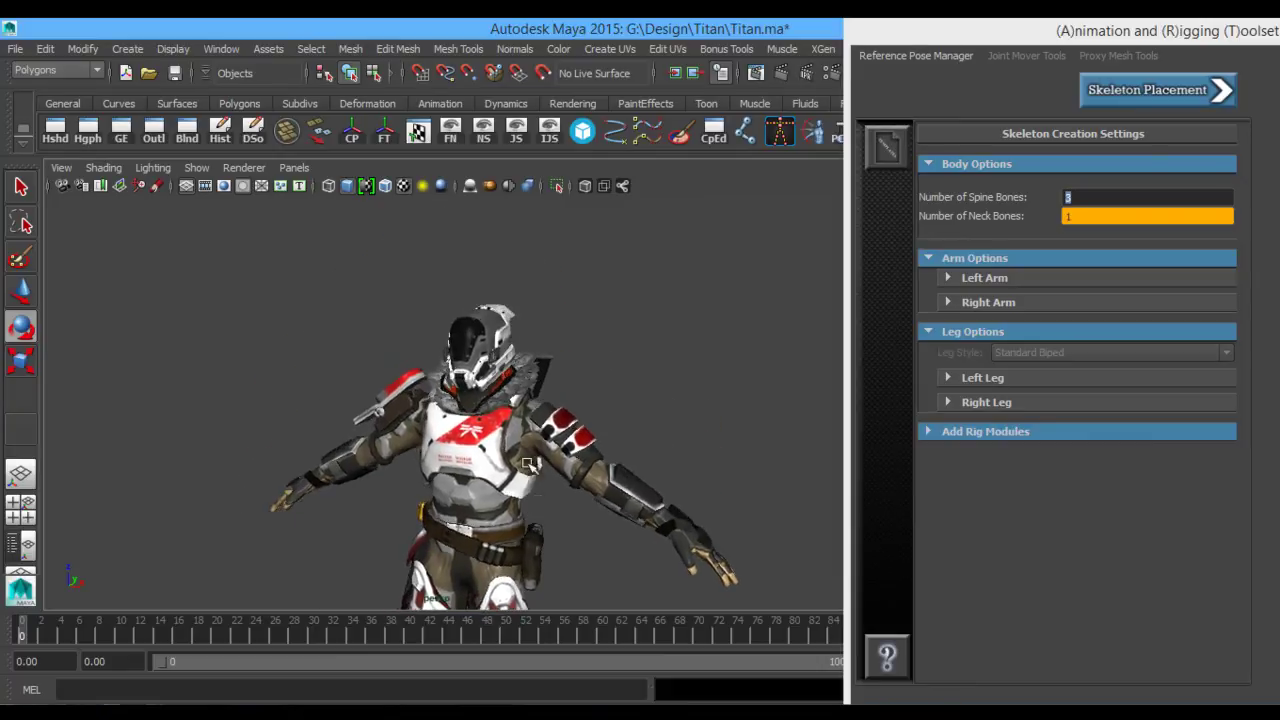
{"action": "right_click_drag", "start_coordinate": [510, 390], "coordinate": [481, 469], "text": "alt"}
{"action": "left_click_drag", "start_coordinate": [1140, 30], "coordinate": [812, 642]}
Hide the ArmorLyr1 layer and orbit to inspect the bare face and head.
{"action": "left_click", "coordinate": [1270, 320]}
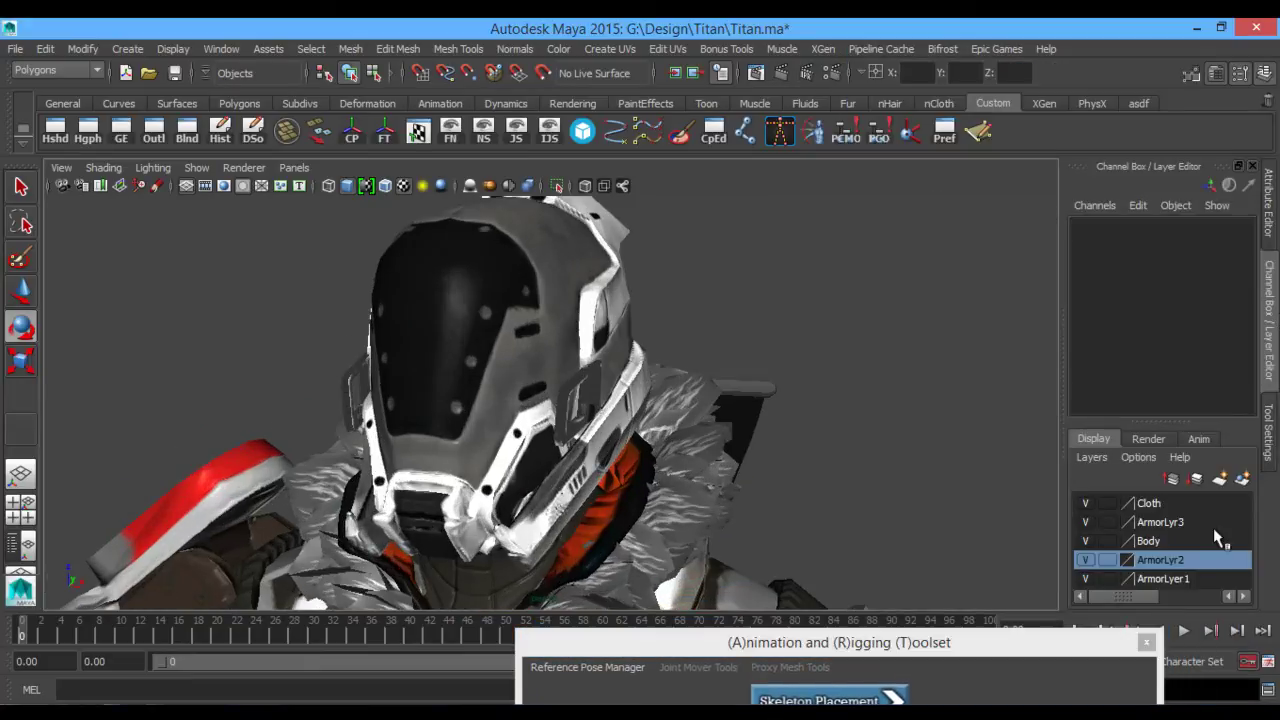
{"action": "left_click", "coordinate": [1085, 578]}
{"action": "left_click_drag", "start_coordinate": [749, 417], "coordinate": [594, 240], "text": "alt"}
{"action": "right_click_drag", "start_coordinate": [594, 240], "coordinate": [586, 318], "text": "alt"}
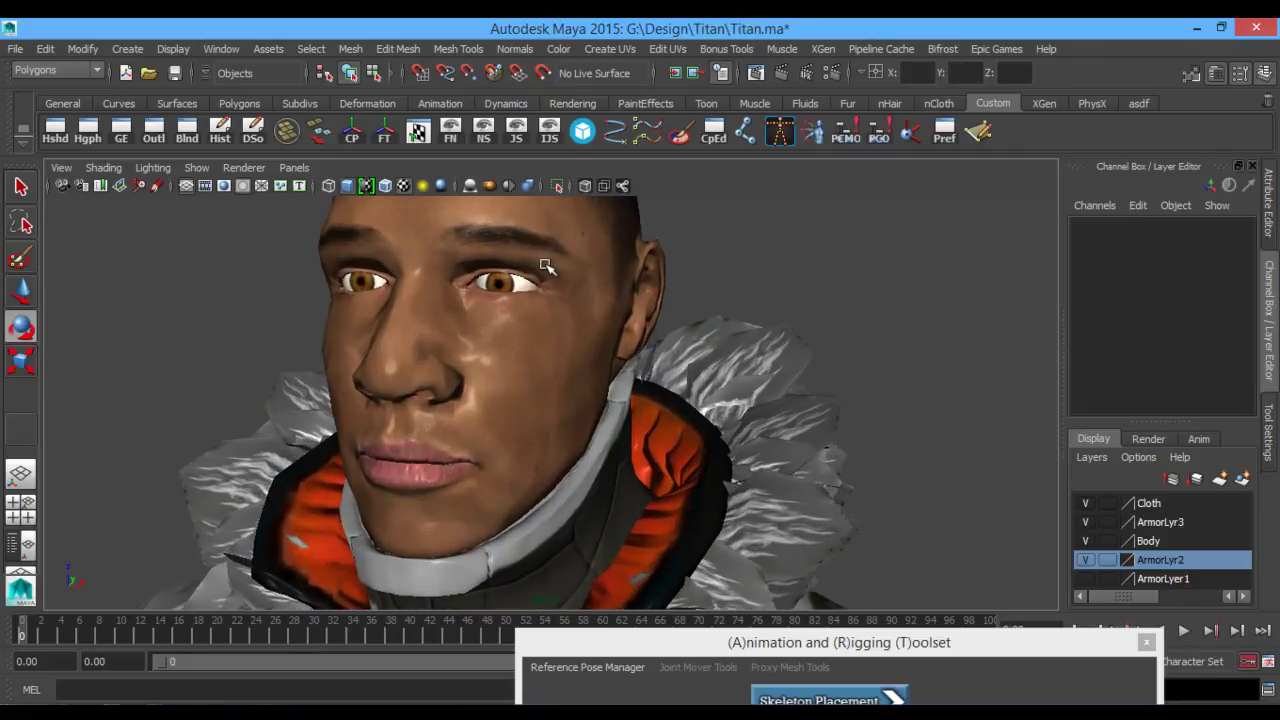
{"action": "left_click_drag", "start_coordinate": [545, 270], "coordinate": [521, 378], "text": "alt"}
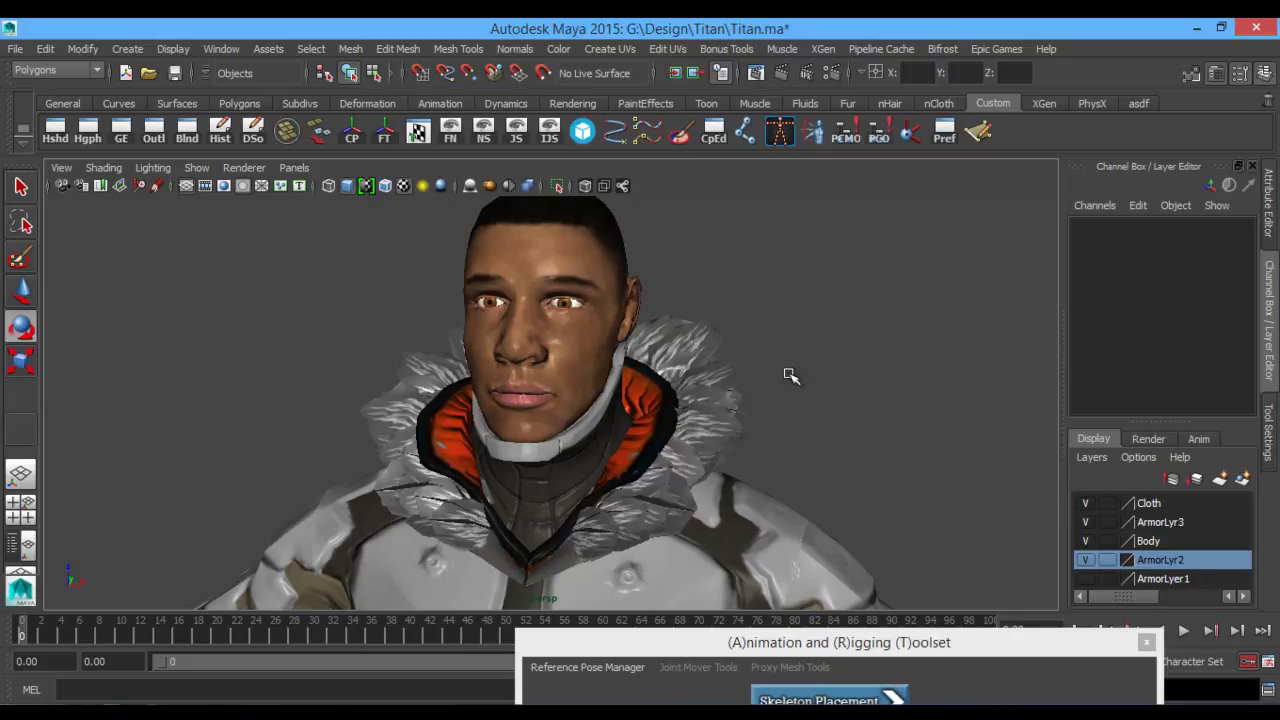
{"action": "left_click_drag", "start_coordinate": [792, 376], "coordinate": [736, 392], "text": "alt"}
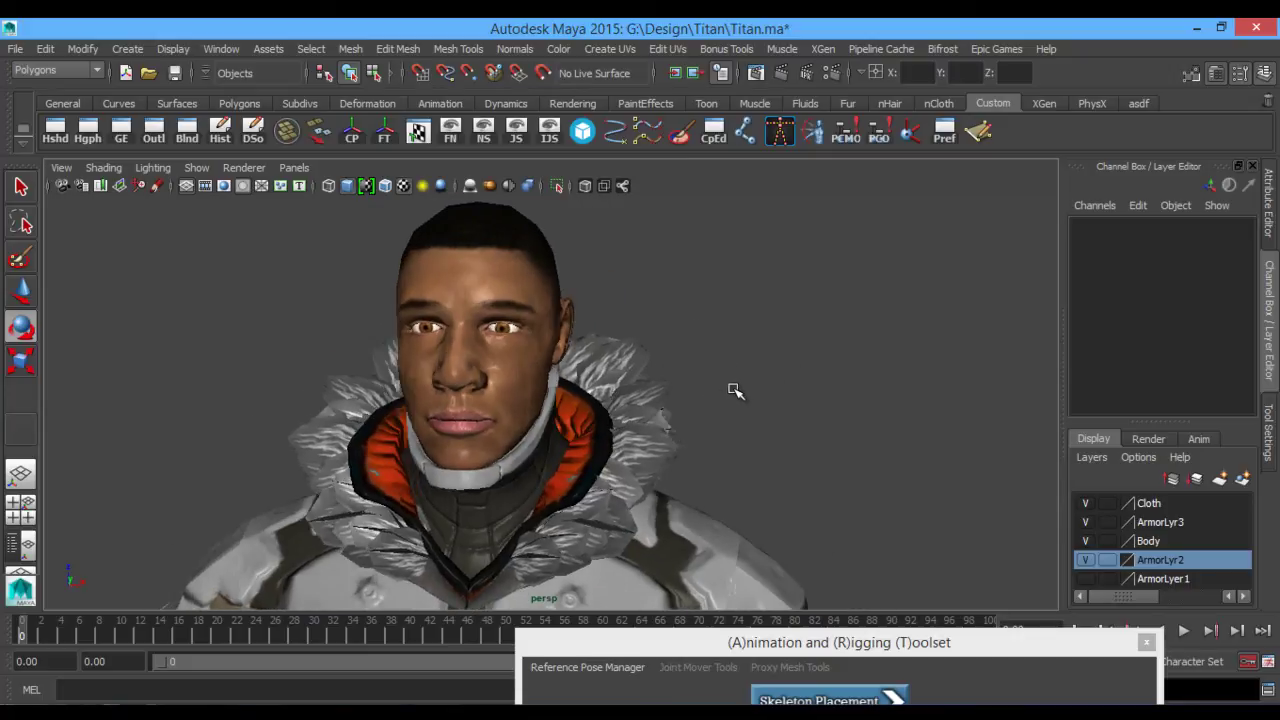
{"action": "left_click_drag", "start_coordinate": [837, 645], "coordinate": [956, 50]}
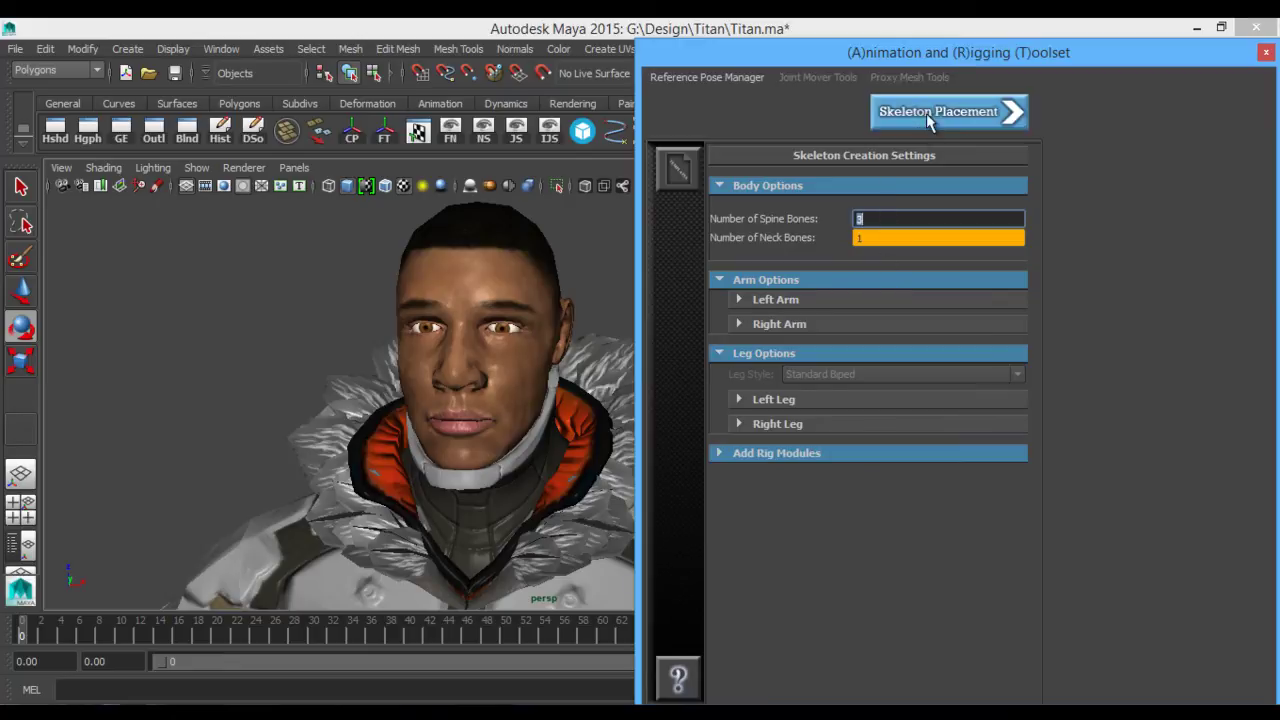
Expand the Add Rig Modules section and select the red belt band on the character.
{"action": "left_click", "coordinate": [720, 454]}
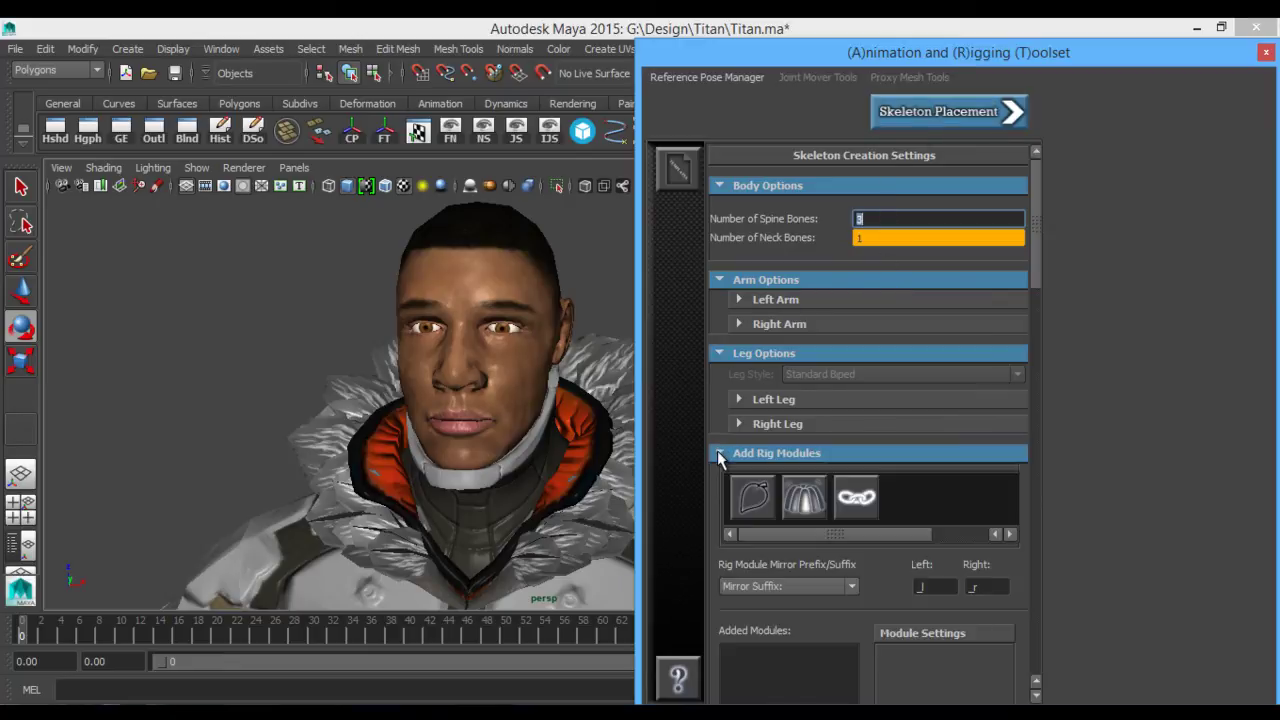
{"action": "left_click_drag", "start_coordinate": [1036, 187], "coordinate": [1035, 240]}
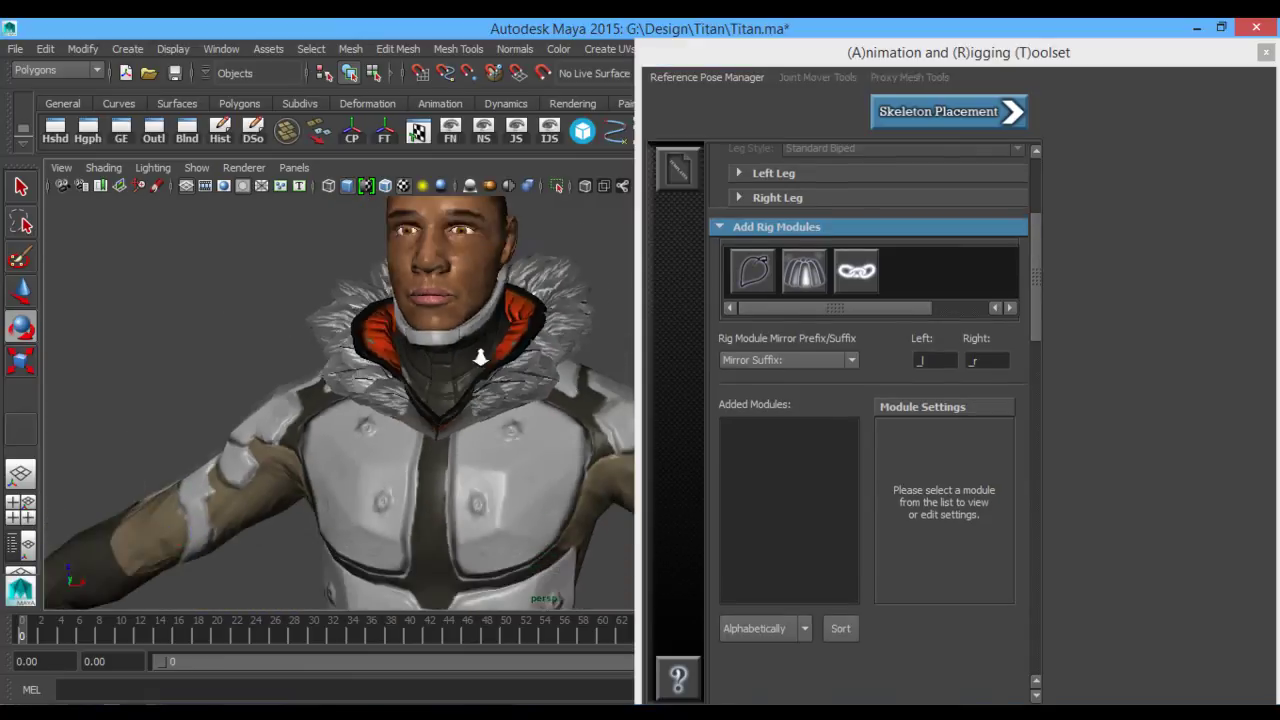
{"action": "middle_click_drag", "start_coordinate": [587, 506], "coordinate": [453, 393], "text": "alt"}
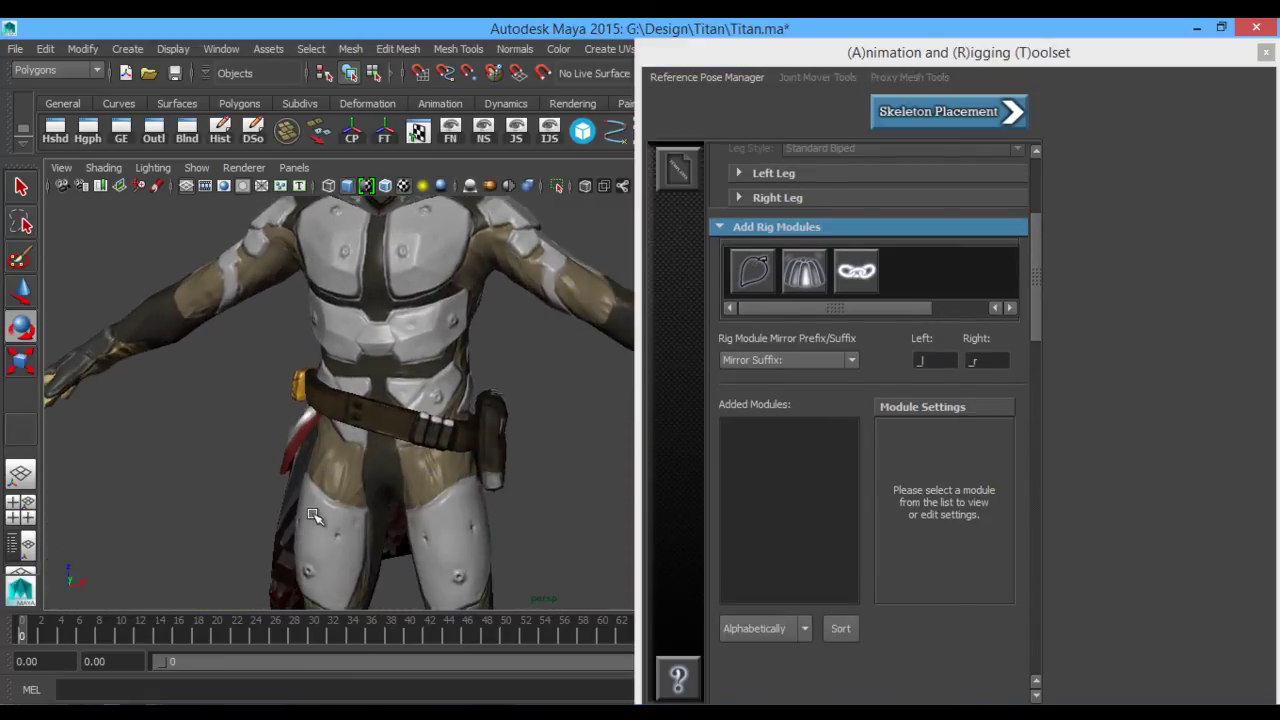
{"action": "left_click_drag", "start_coordinate": [453, 393], "coordinate": [292, 458], "text": "alt"}
{"action": "left_click", "coordinate": [300, 434]}
{"action": "left_click_drag", "start_coordinate": [322, 500], "coordinate": [300, 322], "text": "alt"}
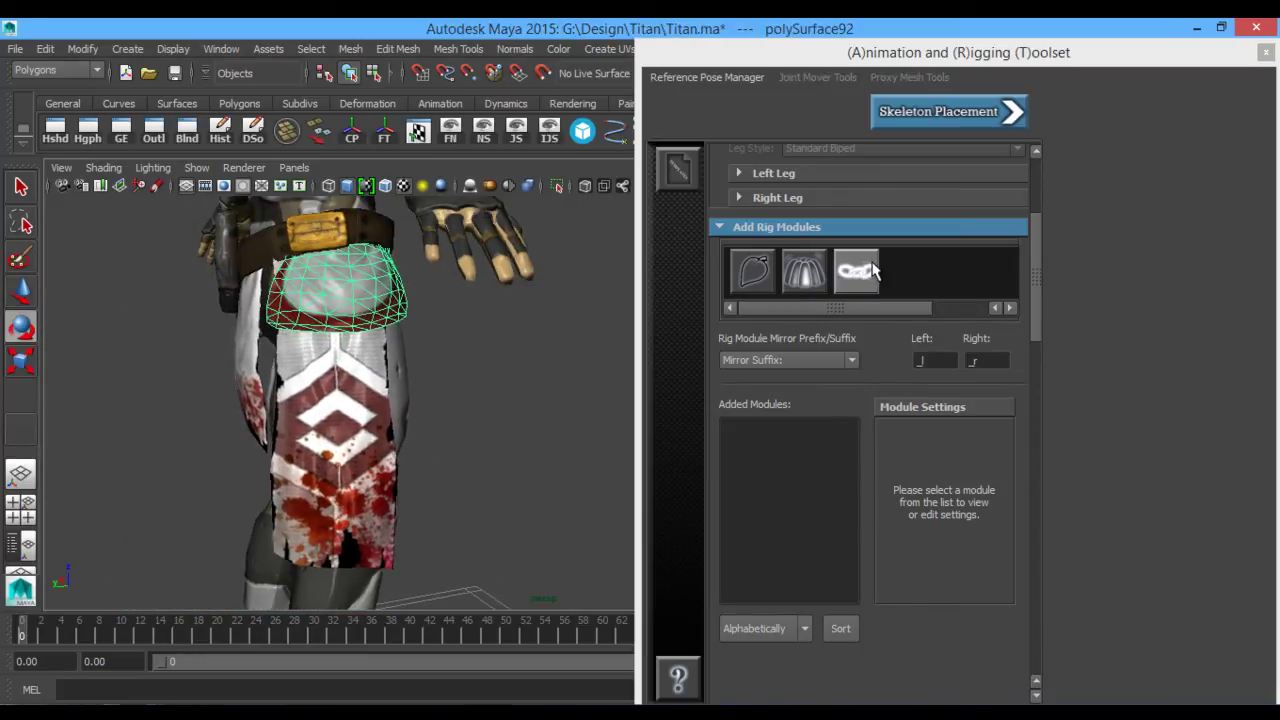
Add a chain module named 'cloth' with 6 joints, parented to pelvis.
{"action": "left_click", "coordinate": [857, 270]}
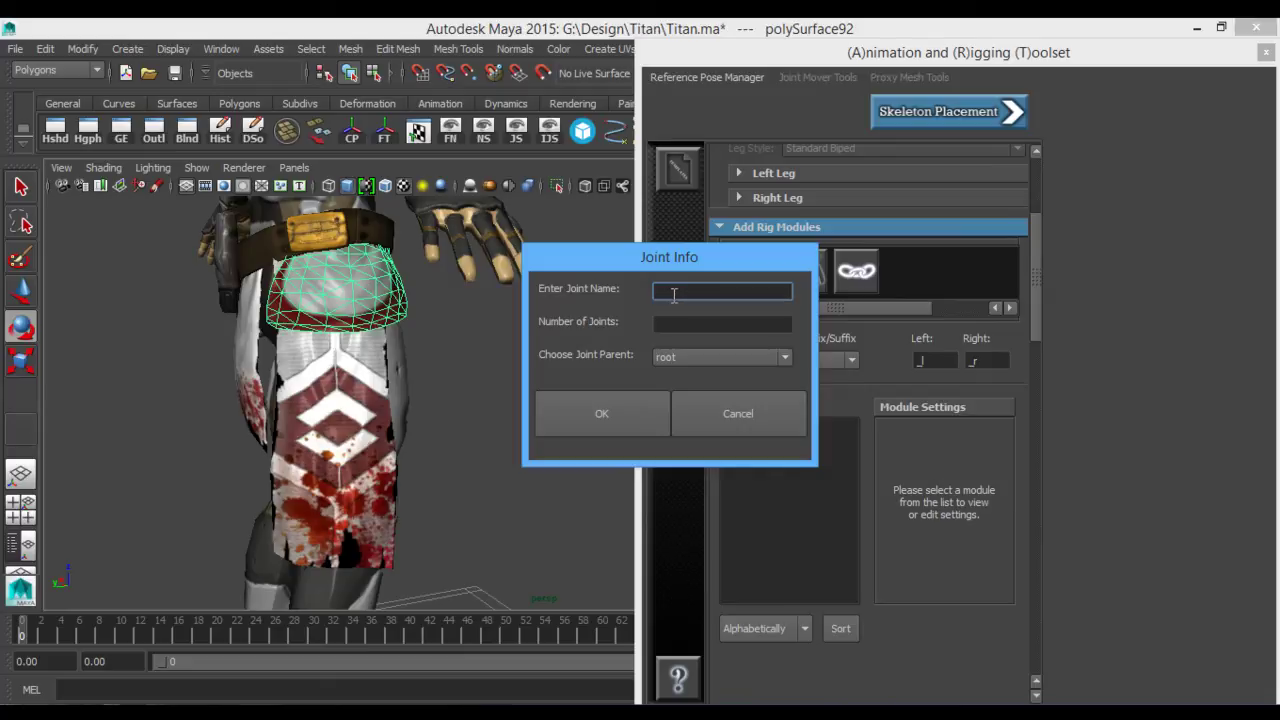
{"action": "type", "text": "cloth"}
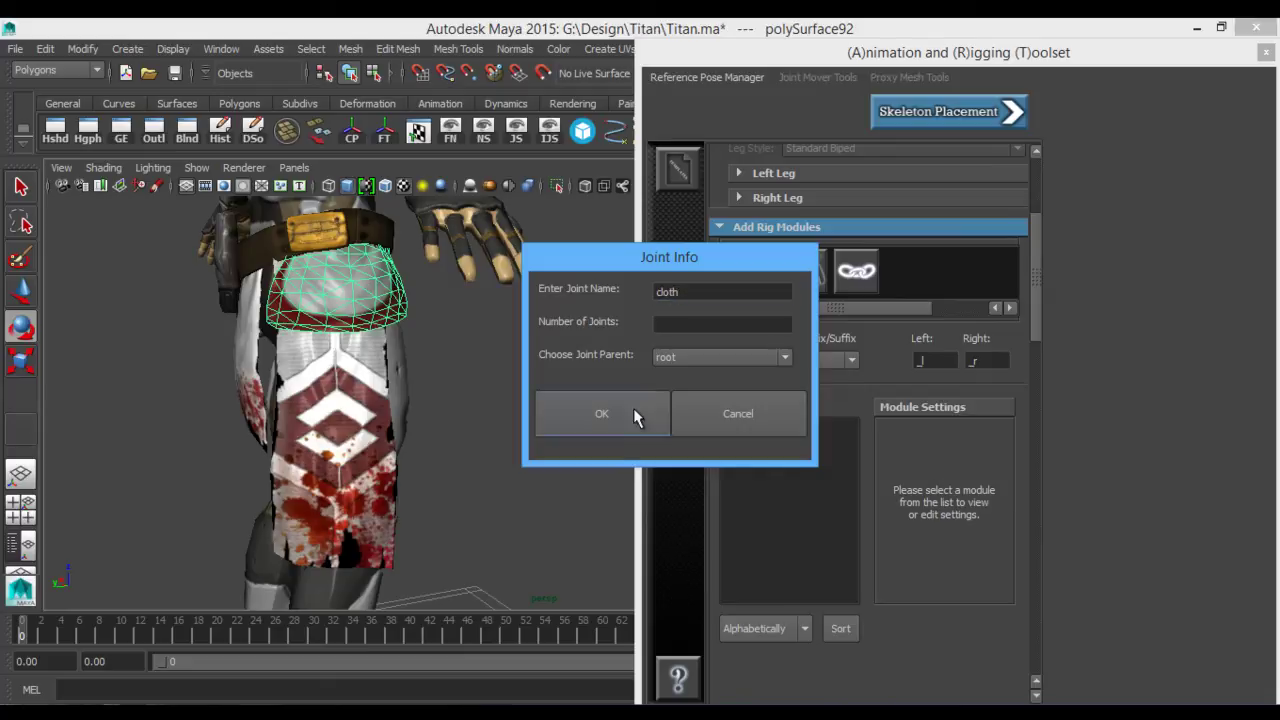
{"action": "left_click", "coordinate": [680, 324]}
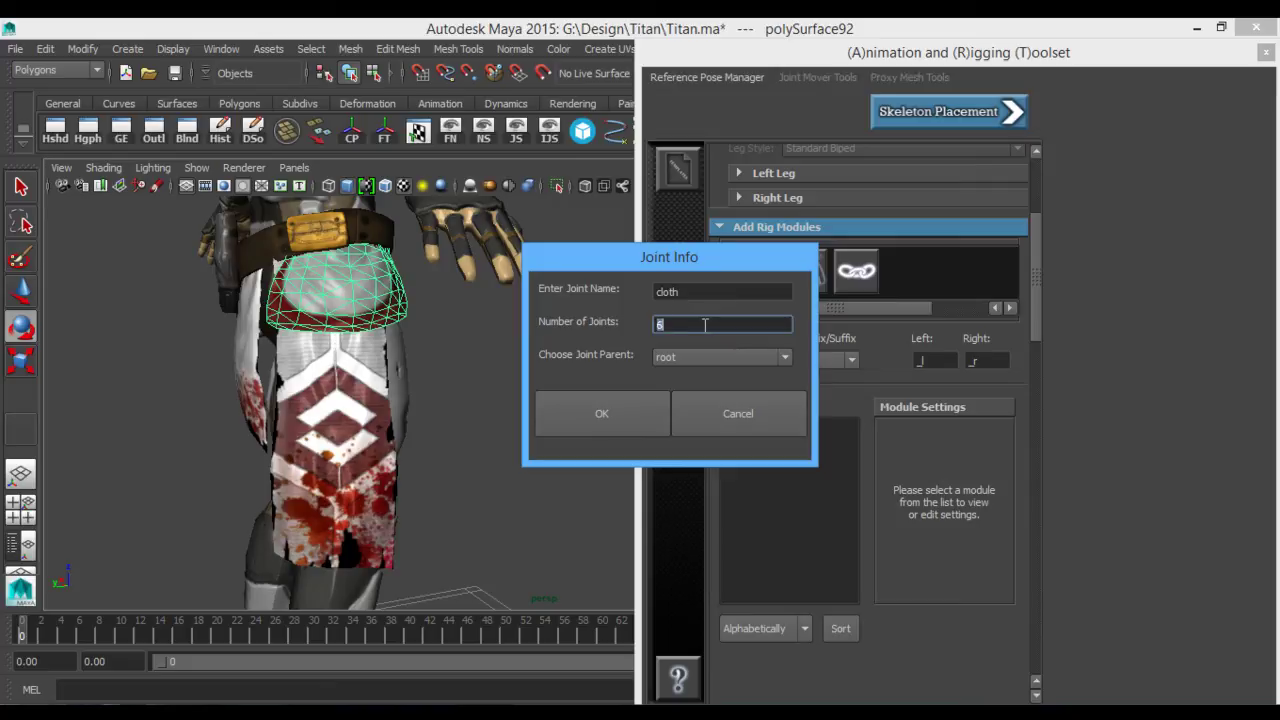
{"action": "left_click", "coordinate": [711, 358]}
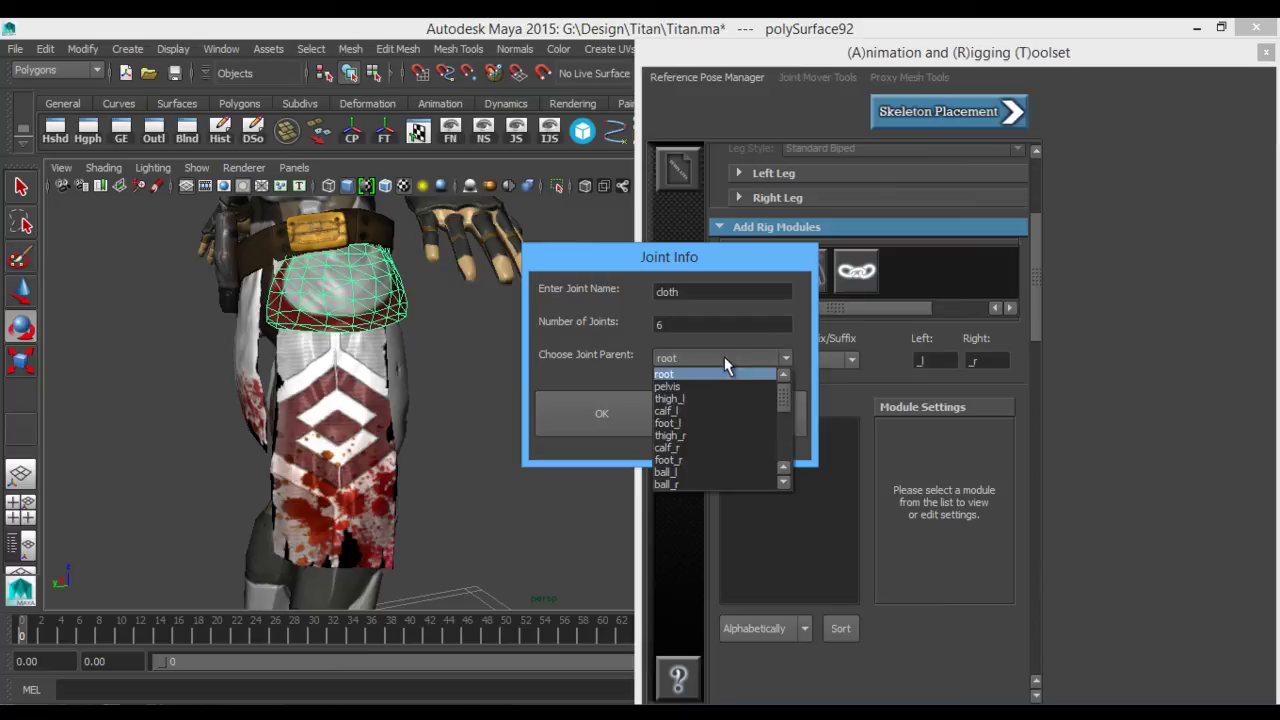
{"action": "left_click", "coordinate": [724, 386]}
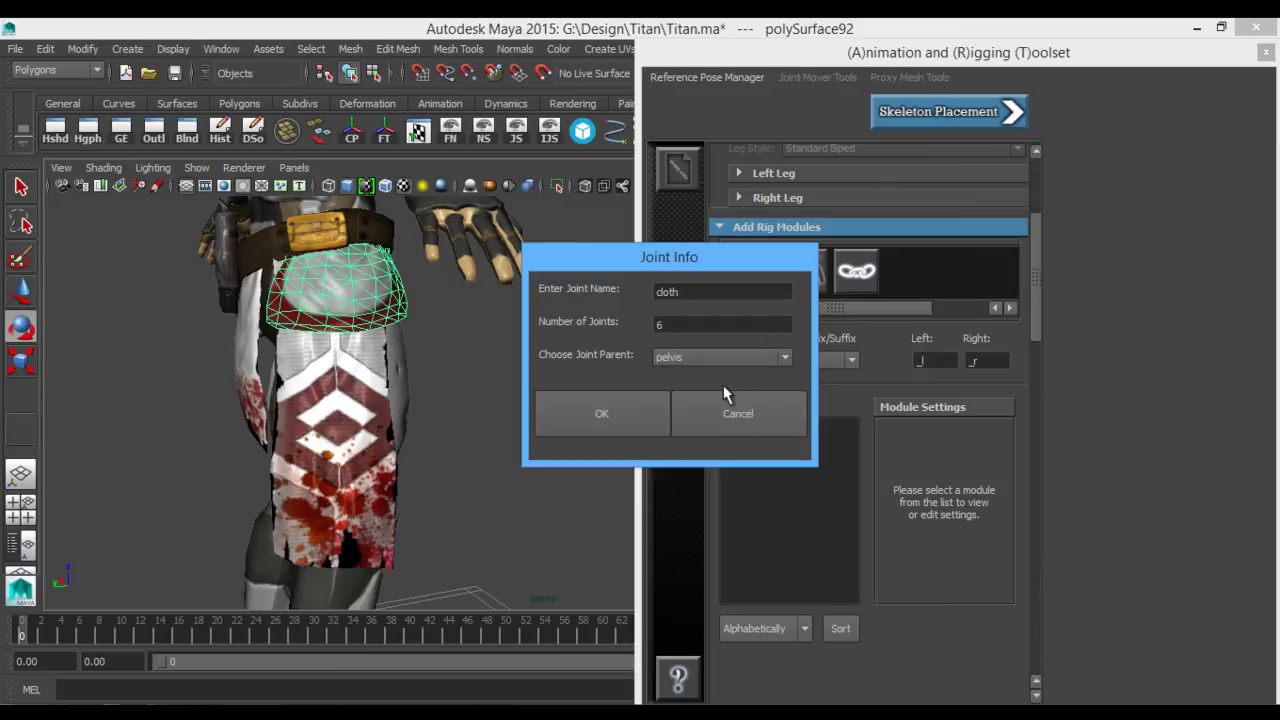
{"action": "left_click", "coordinate": [633, 417]}
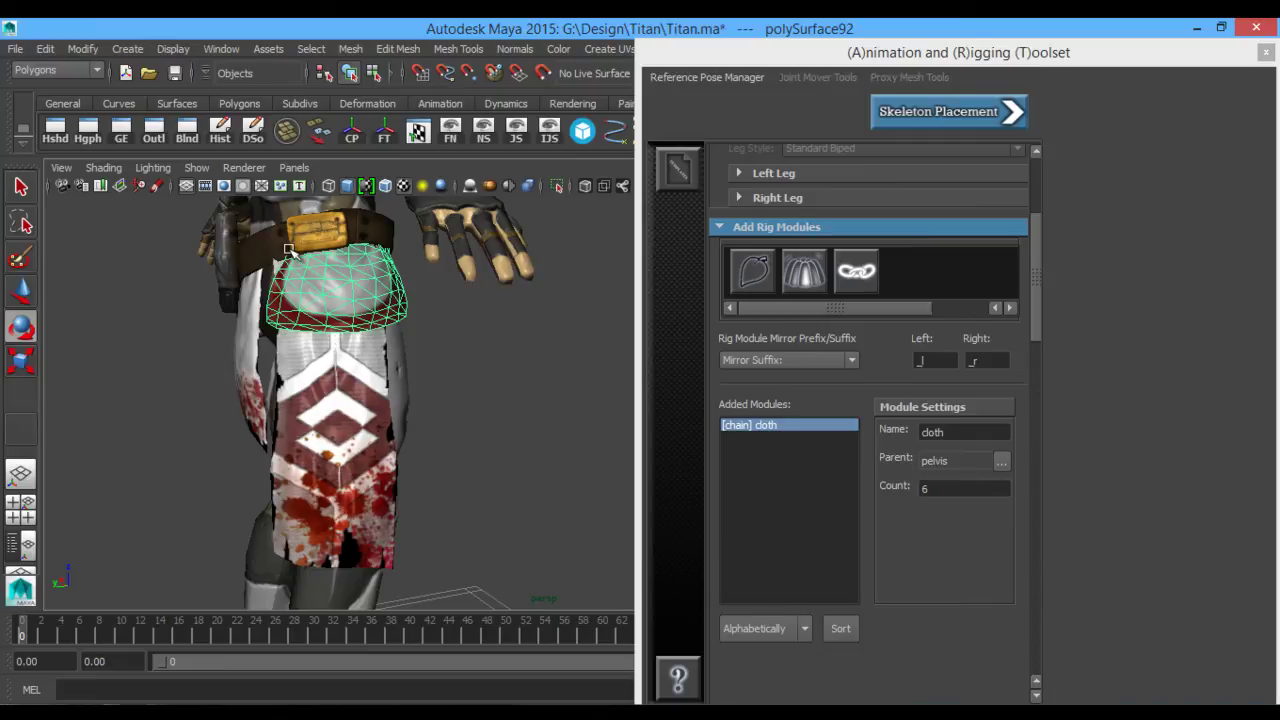
Clear the belt band selection and orbit to view the torso, belt and legs.
{"action": "left_click_drag", "start_coordinate": [295, 253], "coordinate": [508, 299], "text": "alt"}
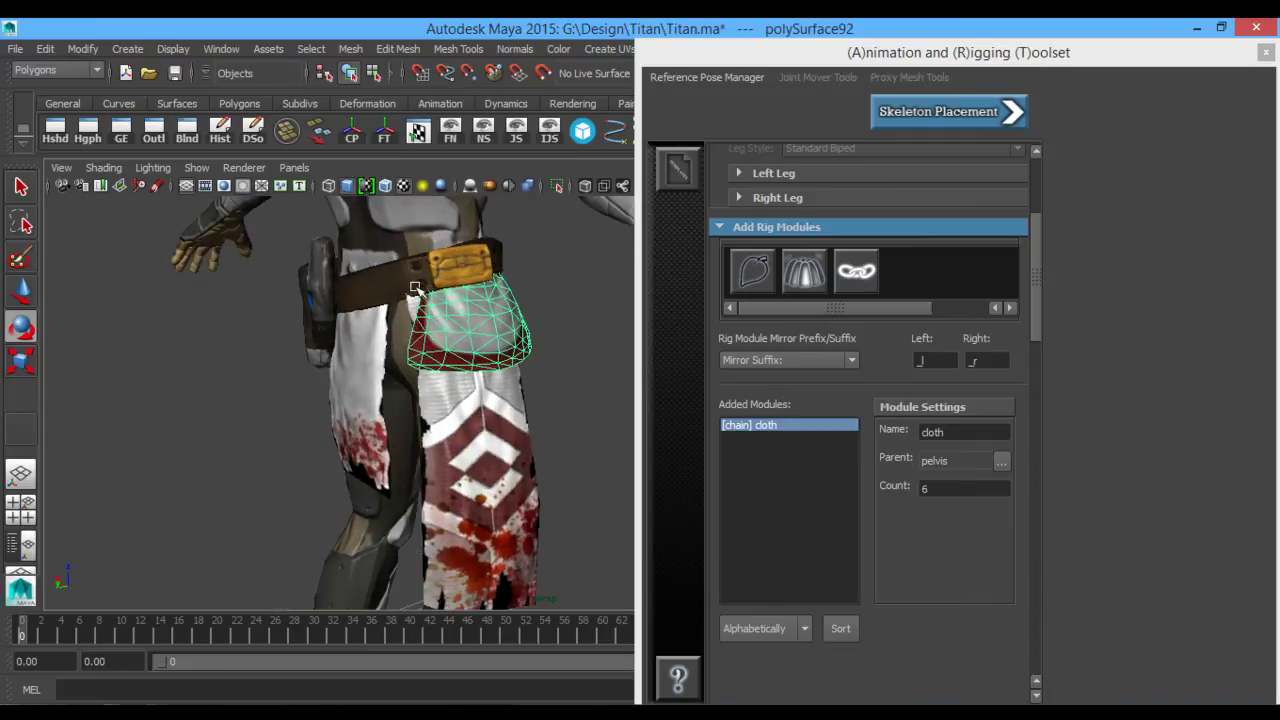
{"action": "left_click_drag", "start_coordinate": [453, 245], "coordinate": [458, 309], "text": "alt"}
{"action": "left_click", "coordinate": [508, 395]}
{"action": "left_click_drag", "start_coordinate": [509, 395], "coordinate": [554, 378], "text": "alt"}
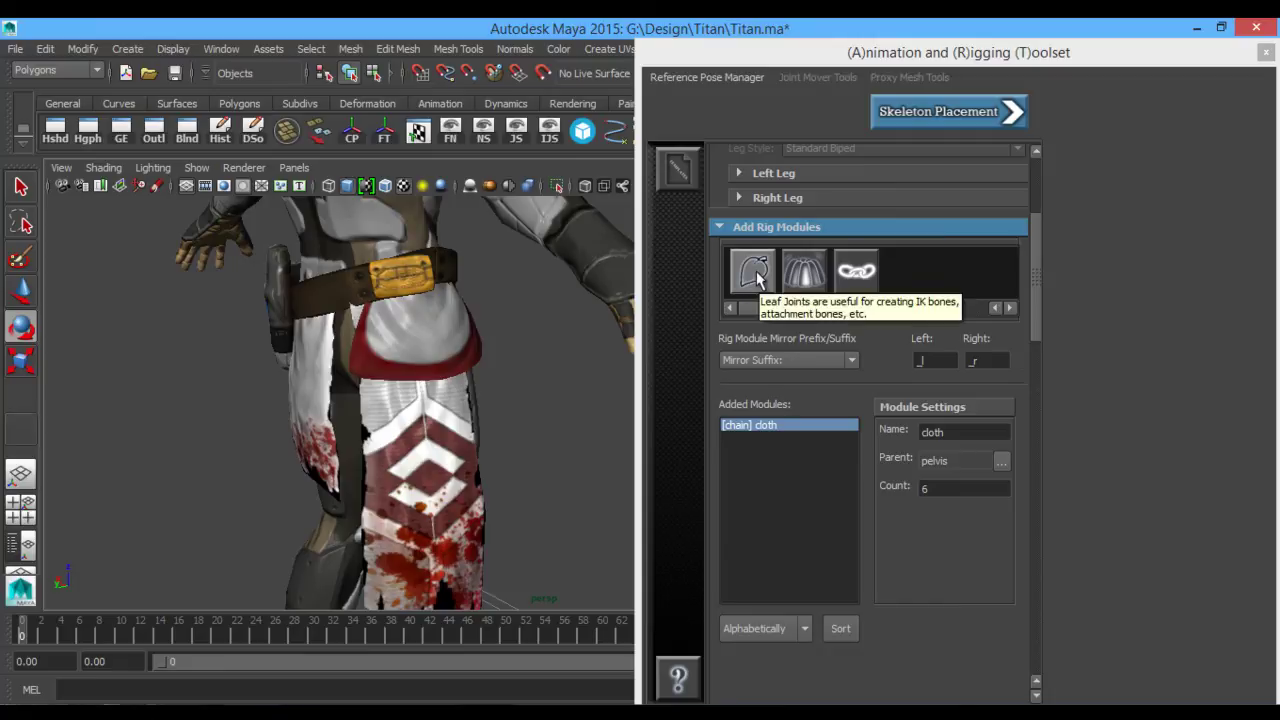
{"action": "left_click_drag", "start_coordinate": [490, 325], "coordinate": [467, 400], "text": "alt"}
{"action": "scroll", "coordinate": [461, 310], "scroll_direction": "down", "scroll_amount": 3}
Add a Helmet leaf module parented to the head joint.
{"action": "scroll", "coordinate": [355, 420], "scroll_direction": "up", "scroll_amount": 2}
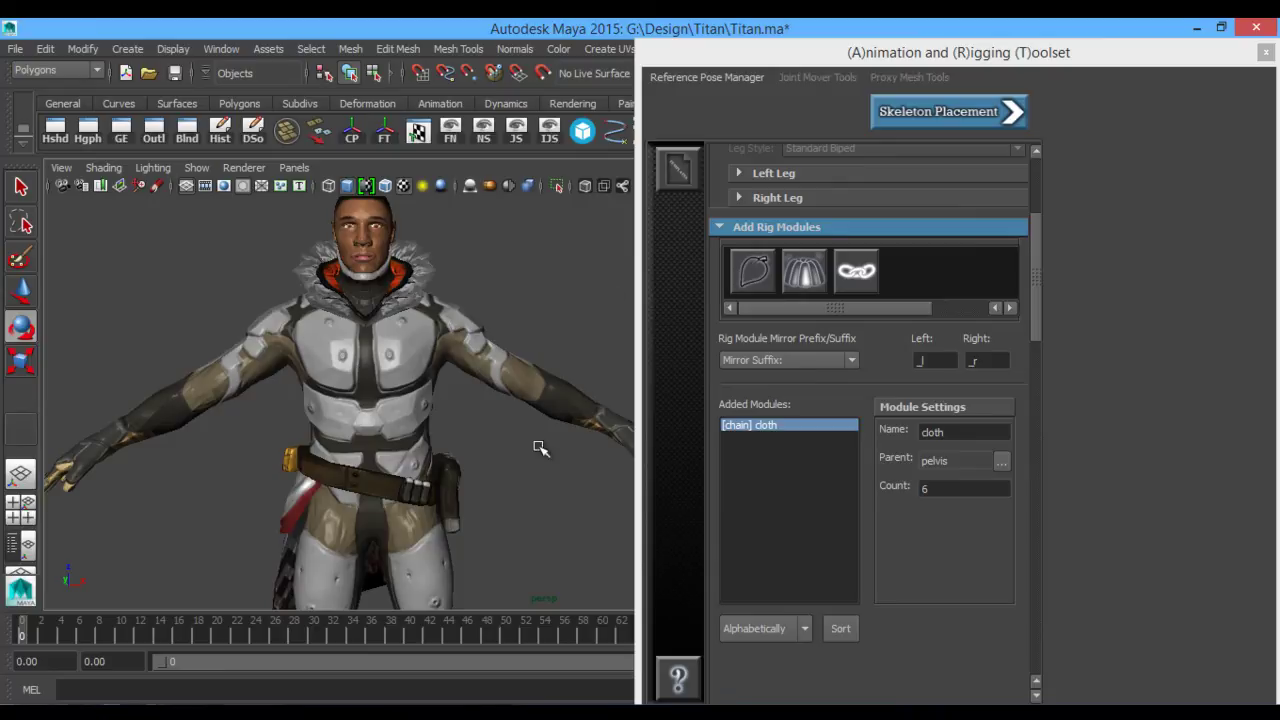
{"action": "left_click_drag", "start_coordinate": [578, 386], "coordinate": [420, 378], "text": "alt"}
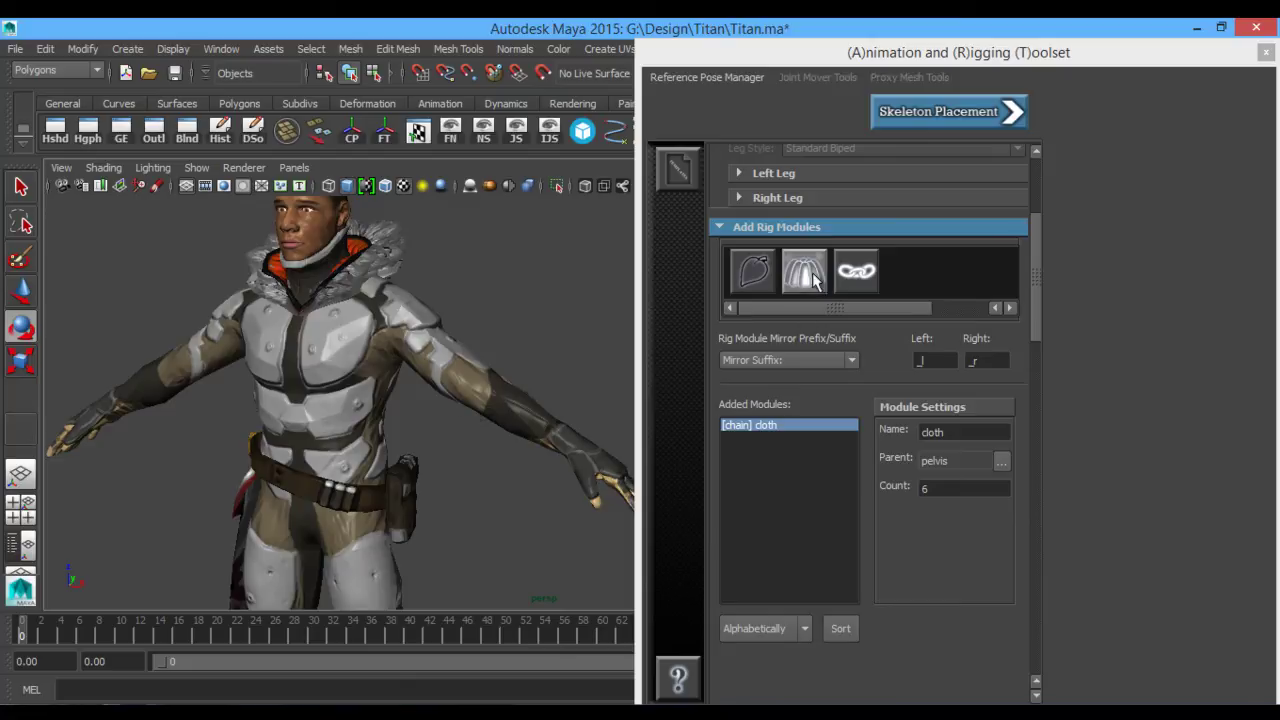
{"action": "left_click", "coordinate": [740, 272]}
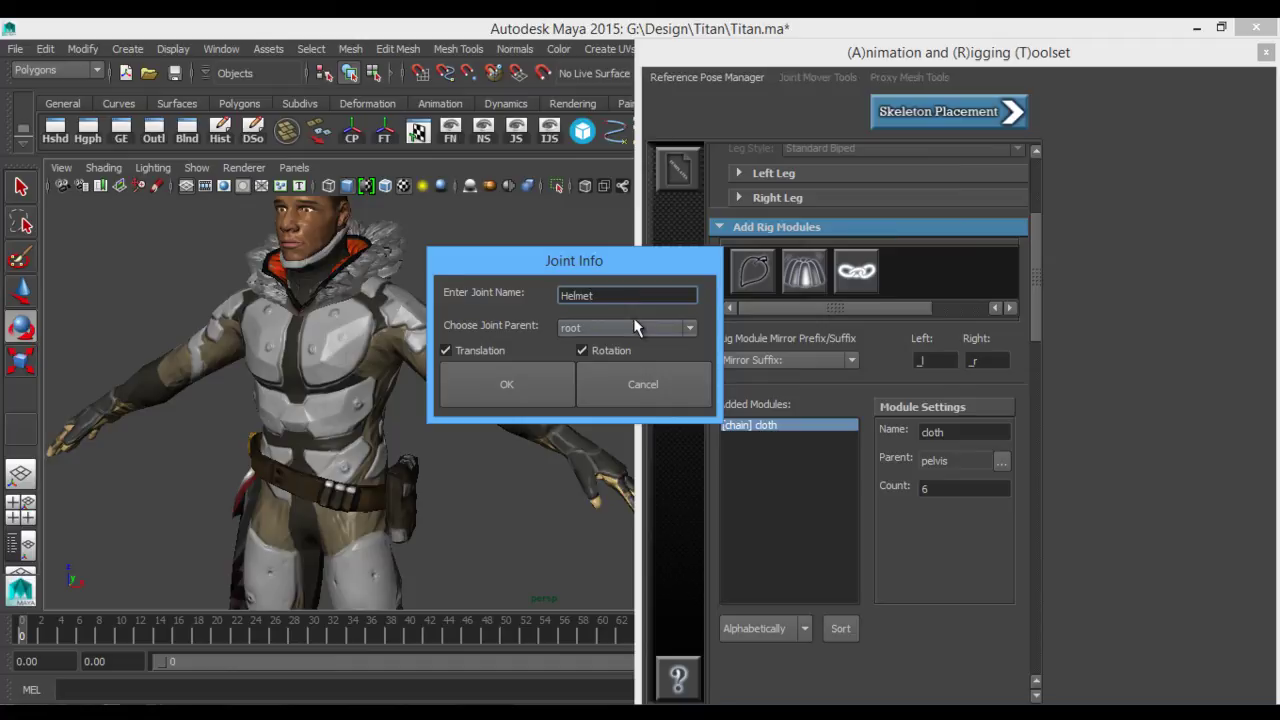
{"action": "left_click", "coordinate": [633, 327]}
{"action": "scroll", "coordinate": [642, 411], "scroll_direction": "down", "scroll_amount": 3}
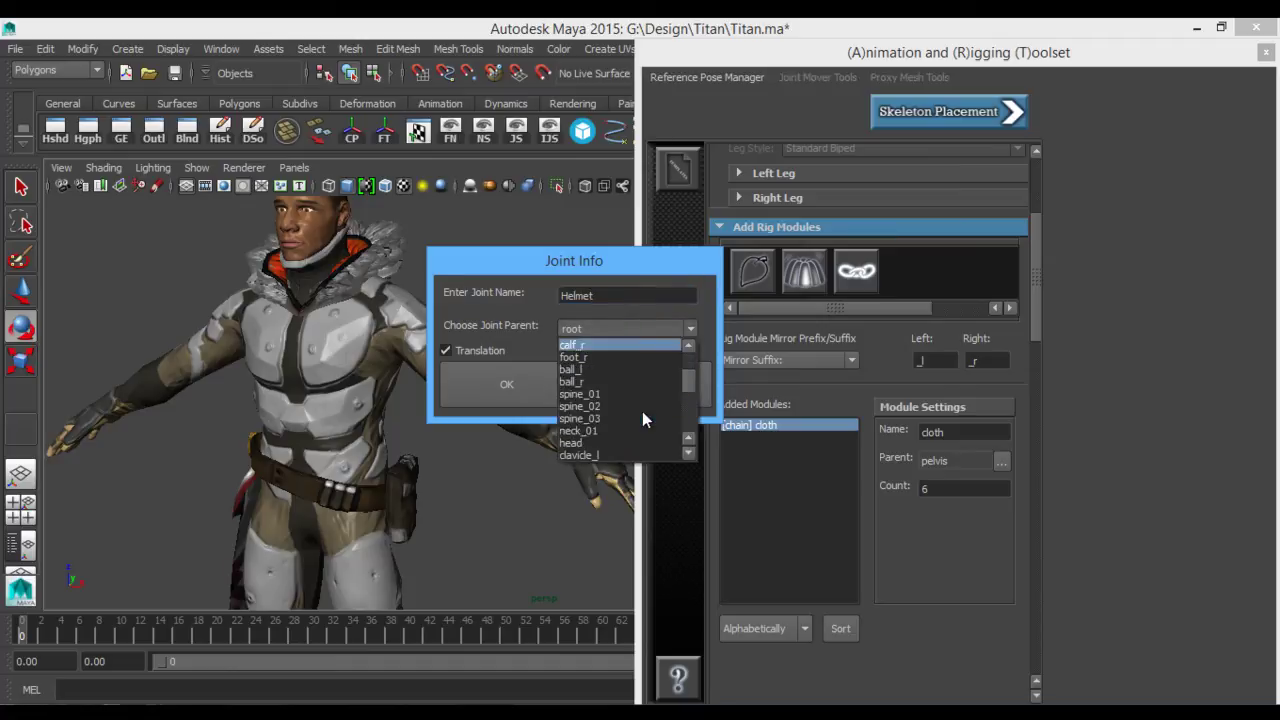
{"action": "scroll", "coordinate": [642, 411], "scroll_direction": "down", "scroll_amount": 6}
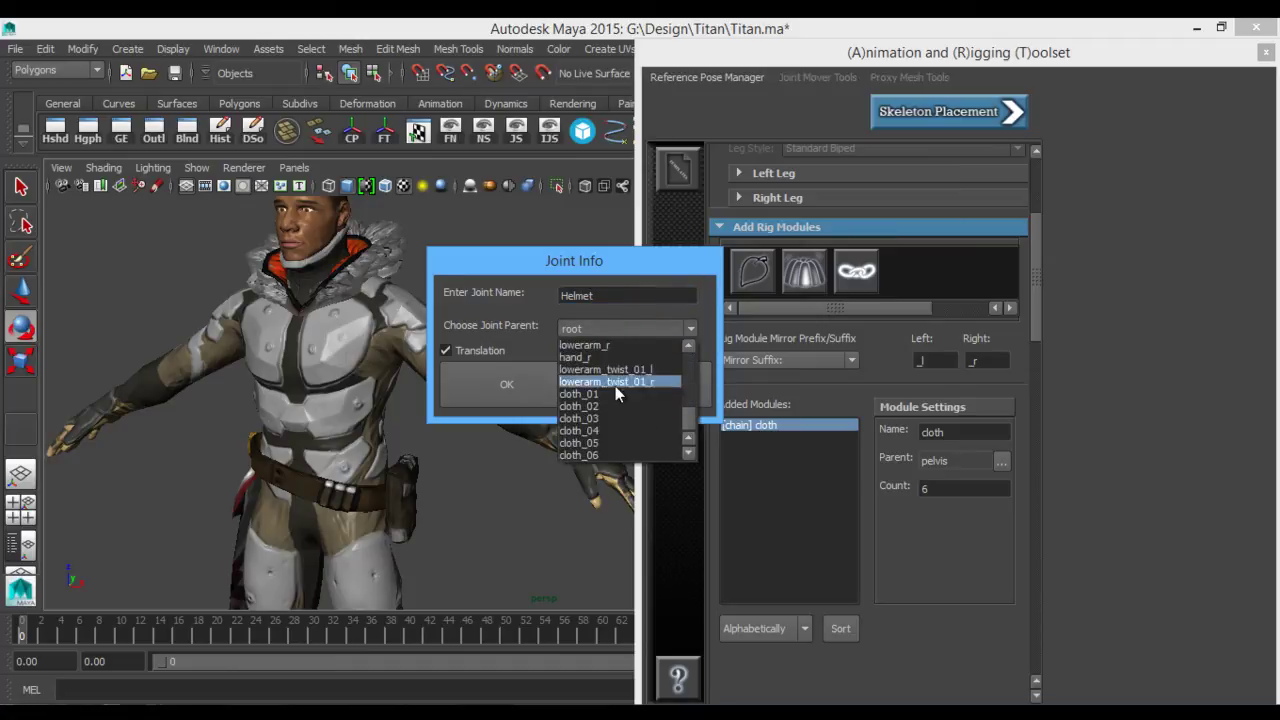
{"action": "left_click_drag", "start_coordinate": [688, 420], "coordinate": [692, 408]}
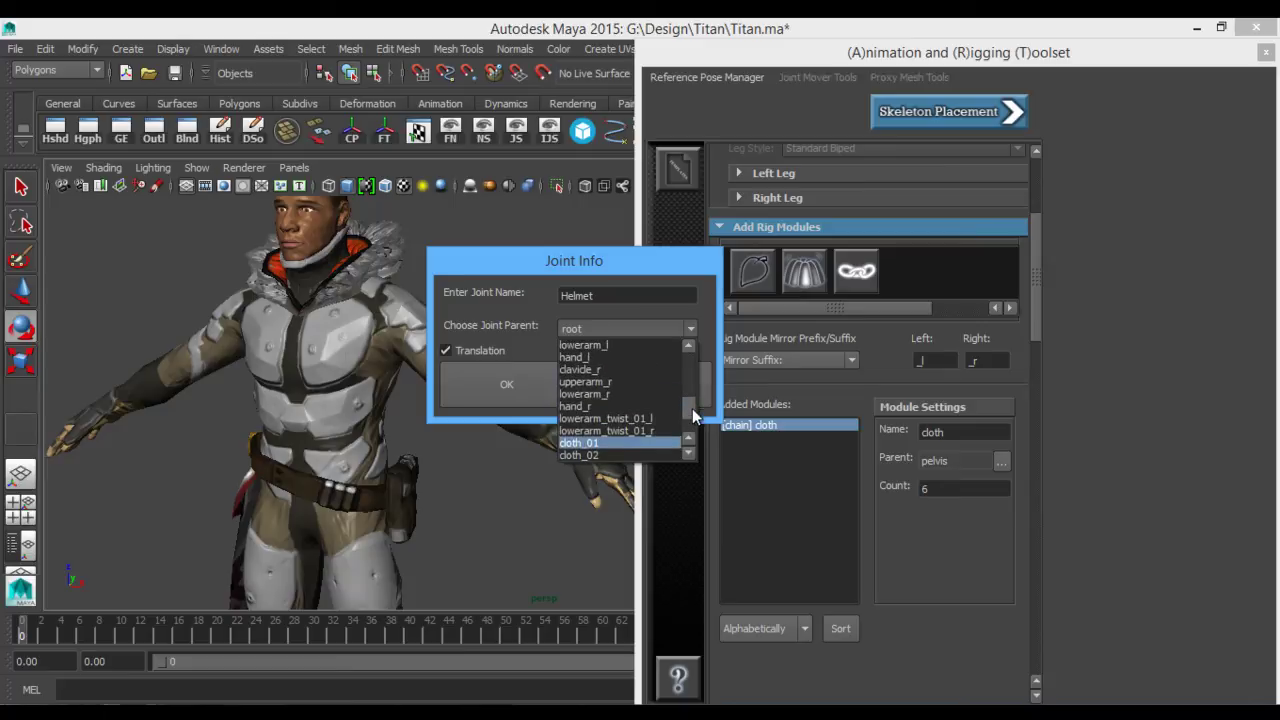
{"action": "scroll", "coordinate": [692, 404], "scroll_direction": "up", "scroll_amount": 2}
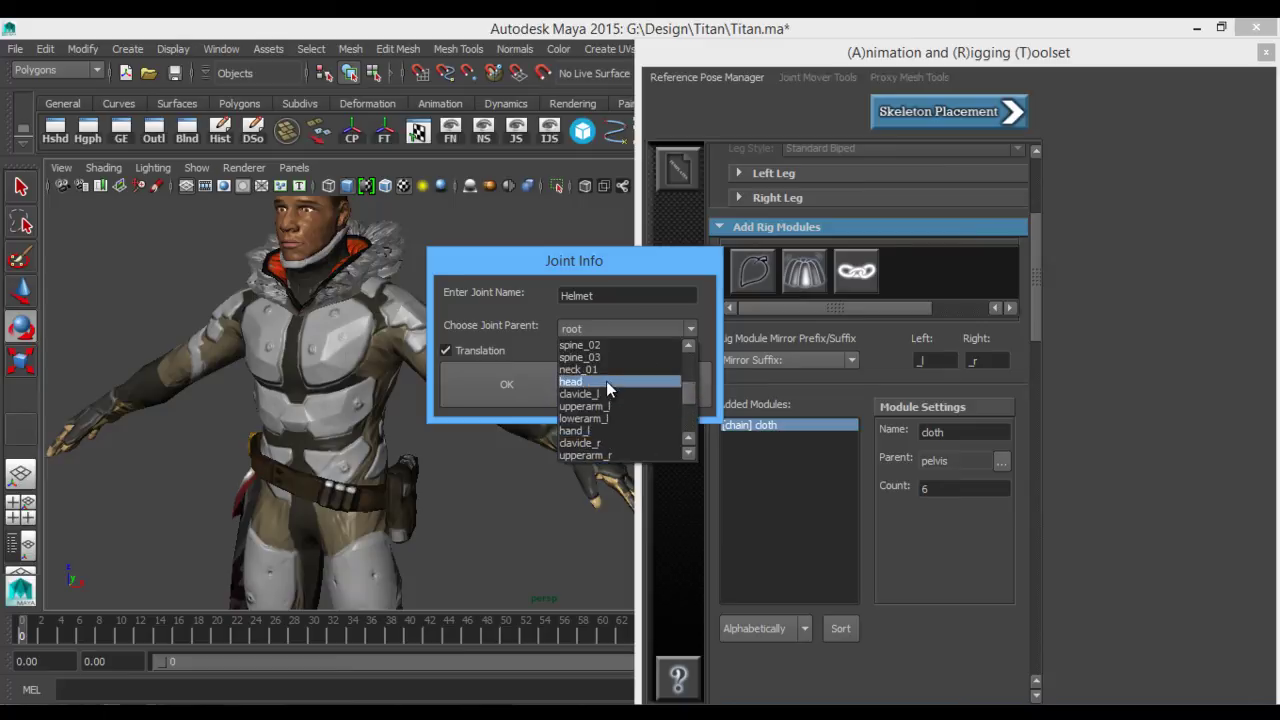
{"action": "left_click", "coordinate": [606, 381]}
{"action": "left_click", "coordinate": [508, 370]}
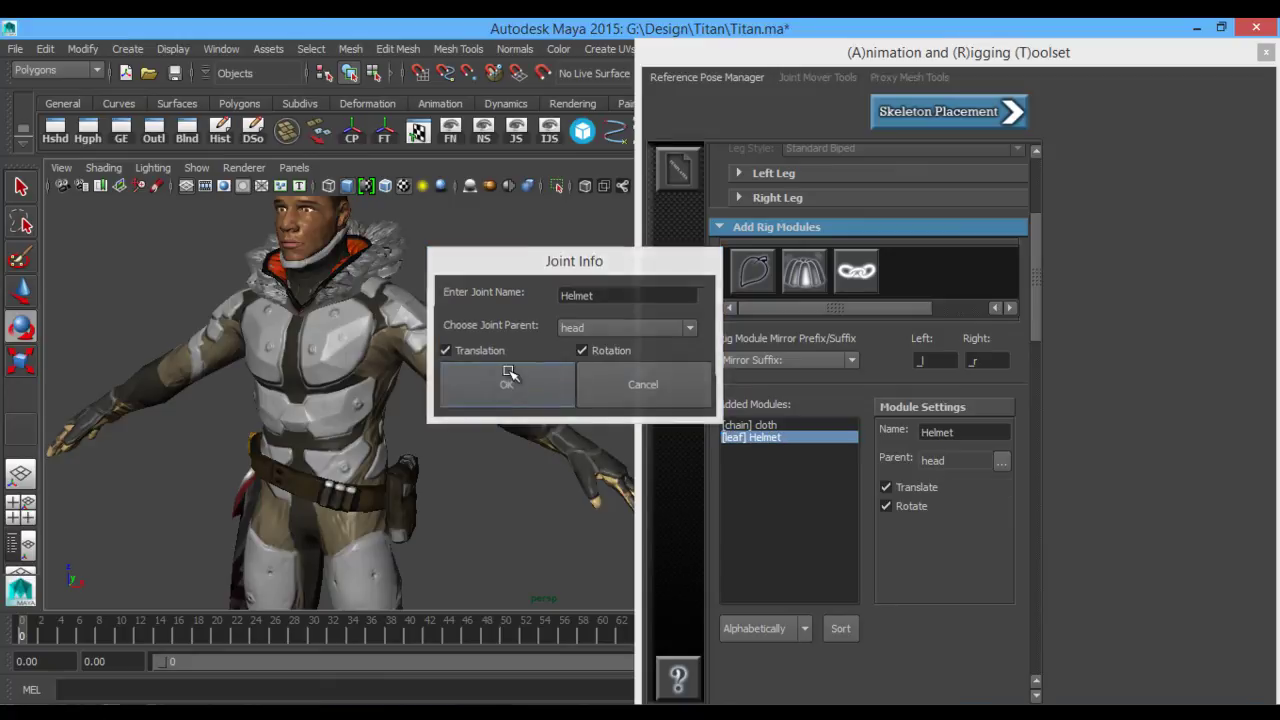
Add a Jaw leaf module, also parented to head.
{"action": "left_click", "coordinate": [752, 275]}
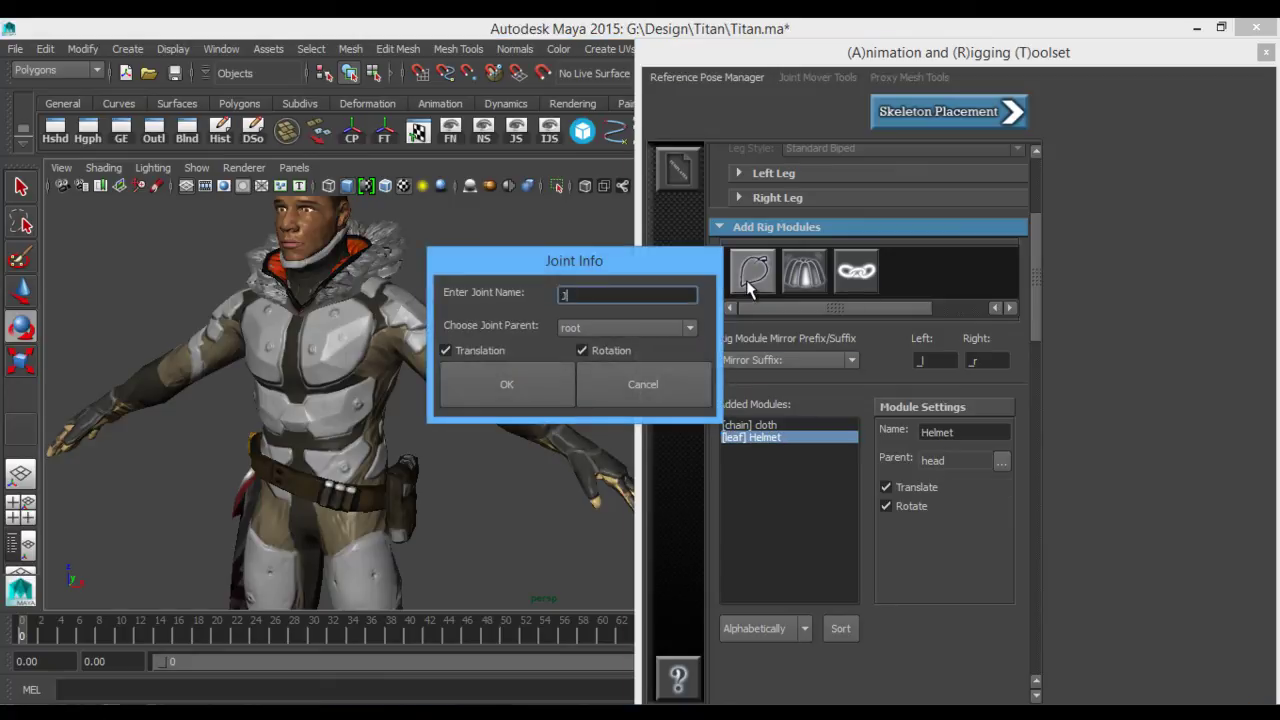
{"action": "left_click", "coordinate": [675, 329]}
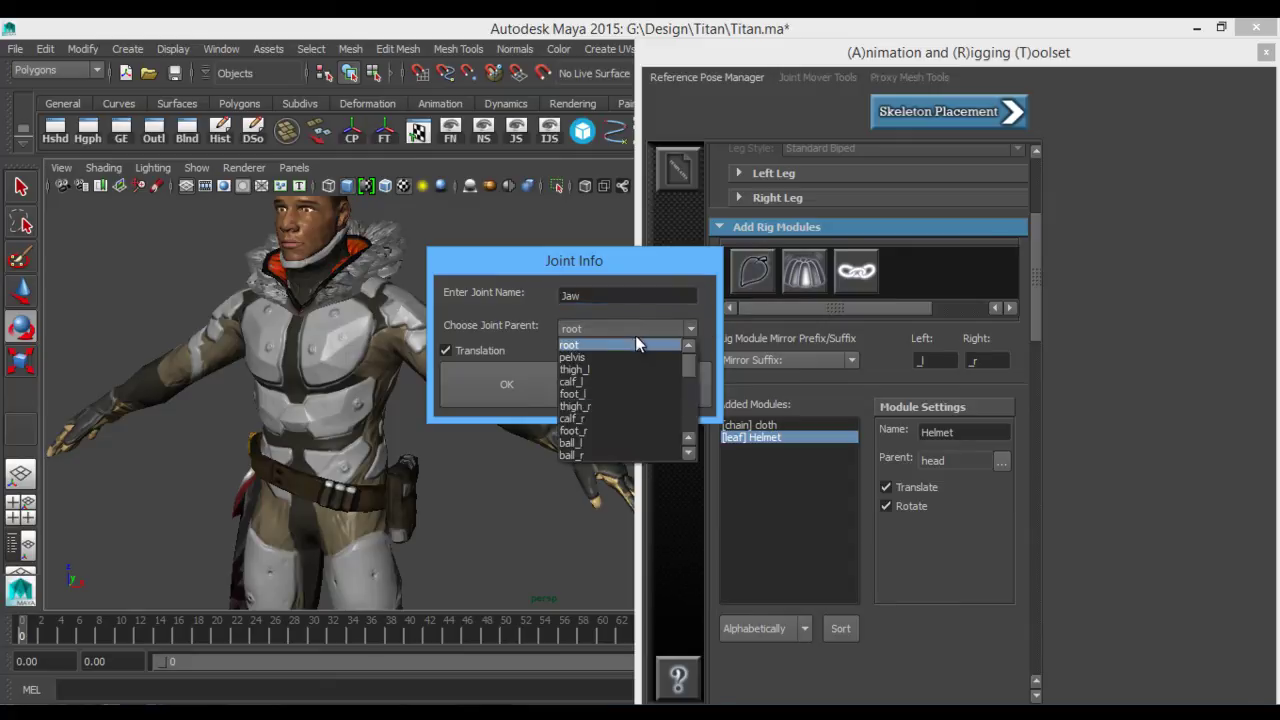
{"action": "scroll", "coordinate": [635, 404], "scroll_direction": "down", "scroll_amount": 3}
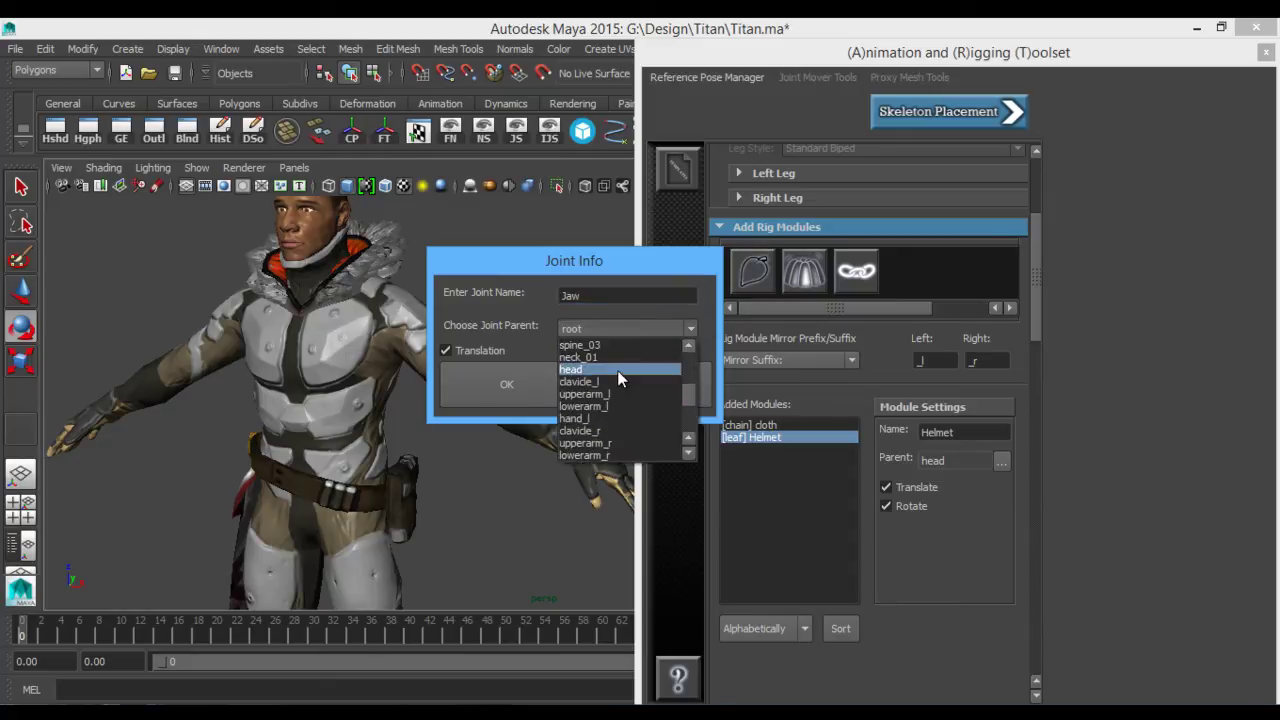
{"action": "left_click", "coordinate": [617, 370]}
{"action": "left_click", "coordinate": [510, 389]}
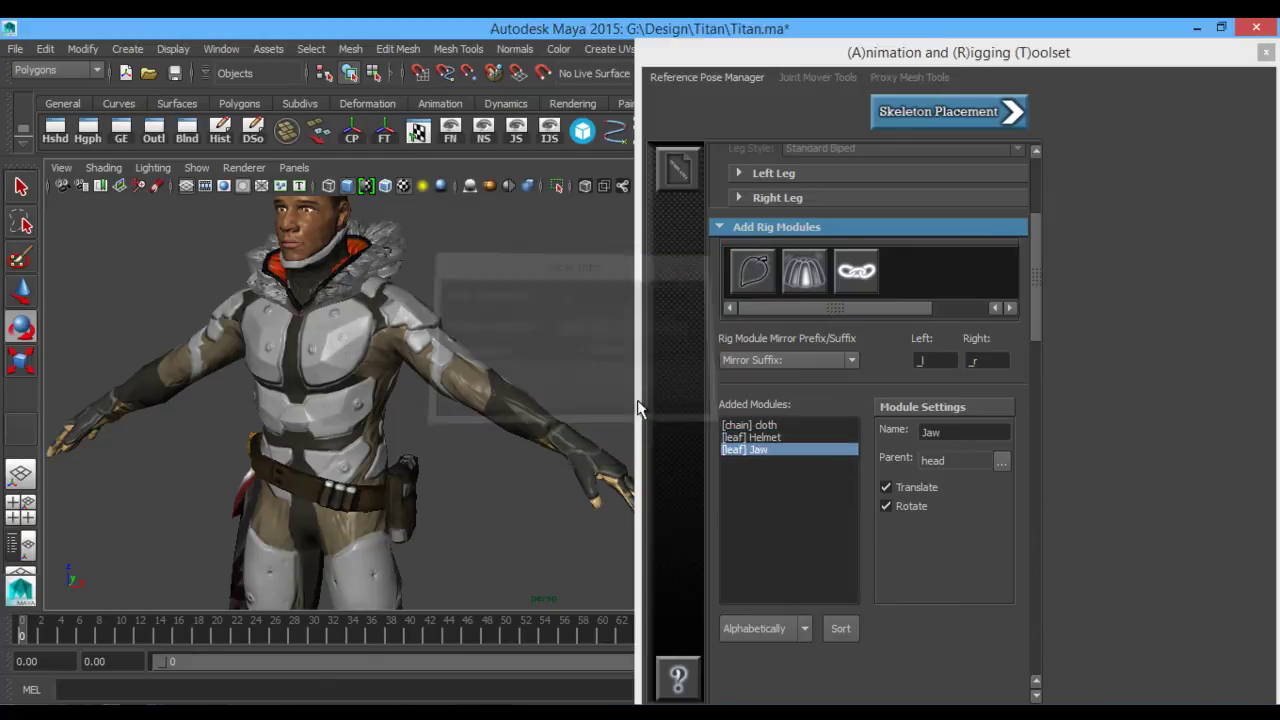
Add a leaf module named EyeLeft.
{"action": "left_click", "coordinate": [754, 271]}
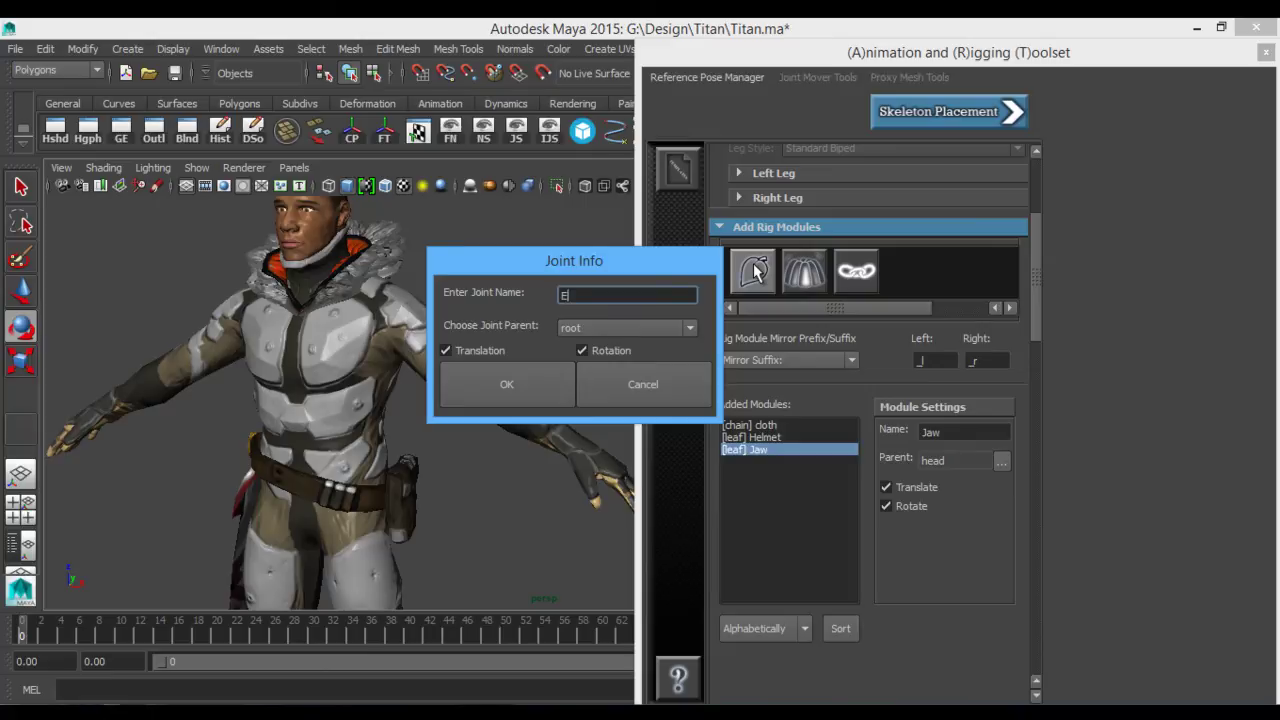
{"action": "type", "text": "EyeLeft"}
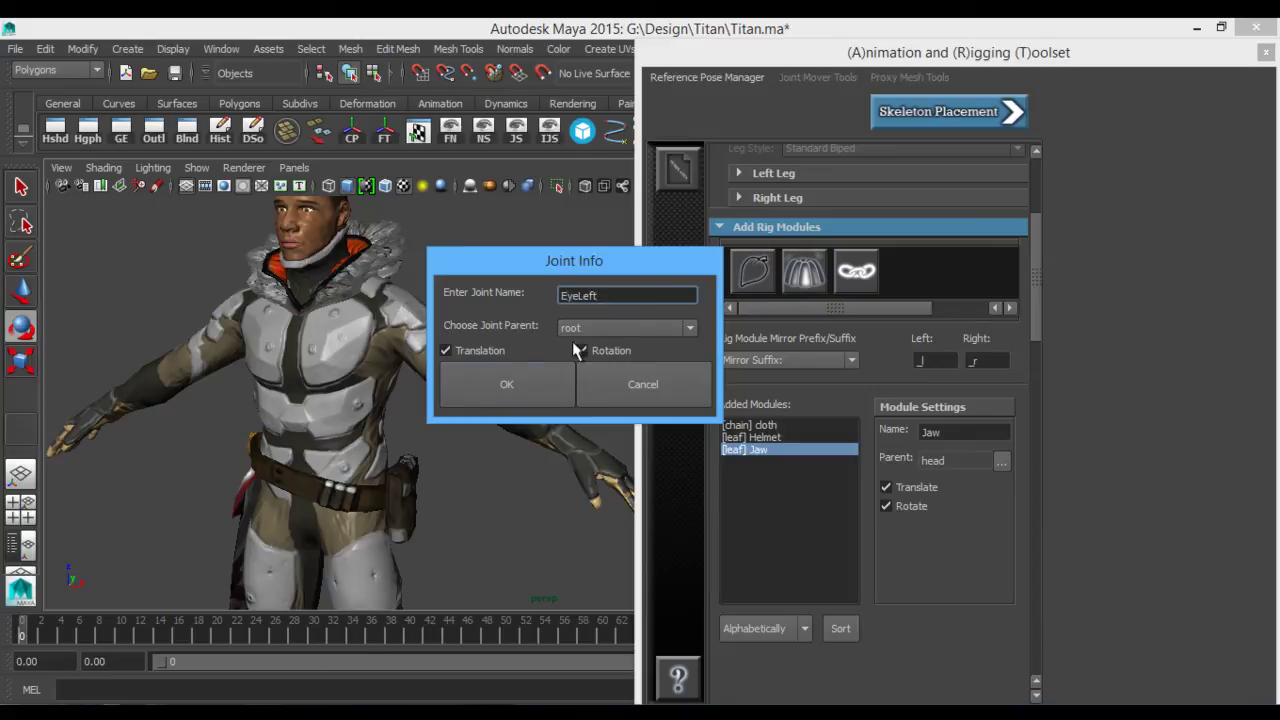
{"action": "left_click", "coordinate": [506, 384]}
Add an EyeRight leaf module parented to the head joint.
{"action": "left_click", "coordinate": [760, 272]}
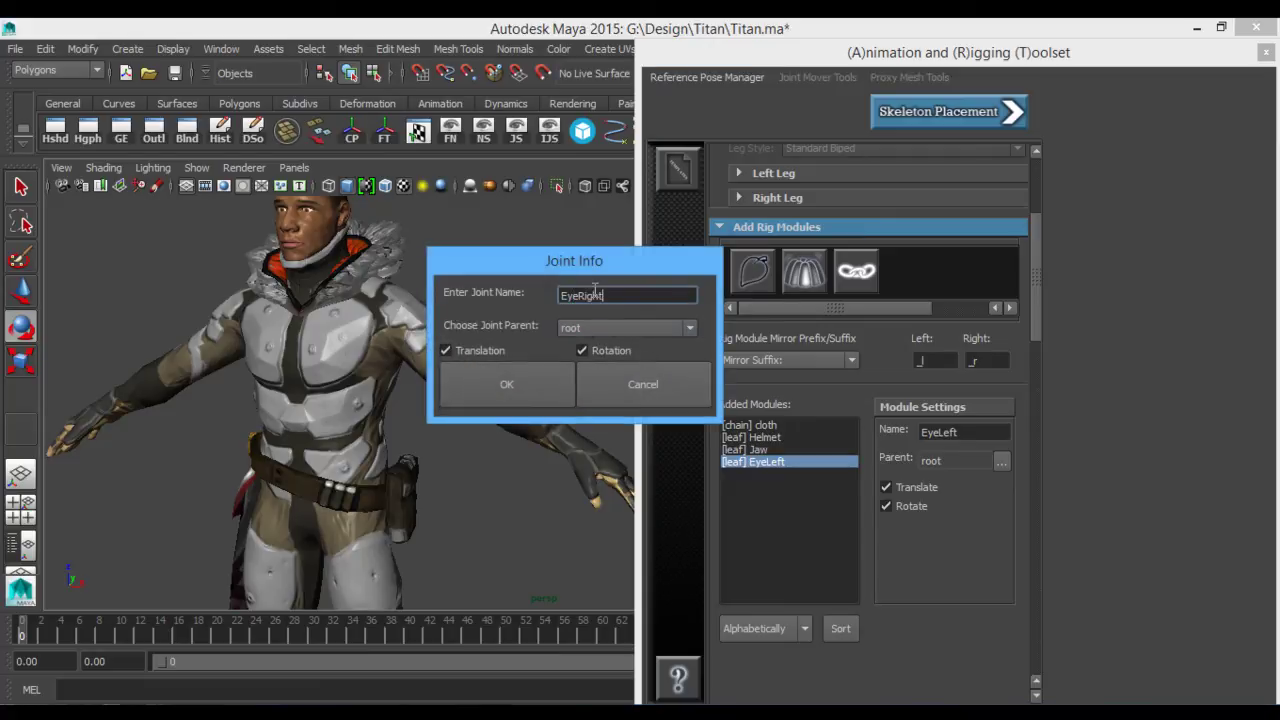
{"action": "left_click", "coordinate": [625, 328]}
{"action": "scroll", "coordinate": [619, 420], "scroll_direction": "down", "scroll_amount": 5}
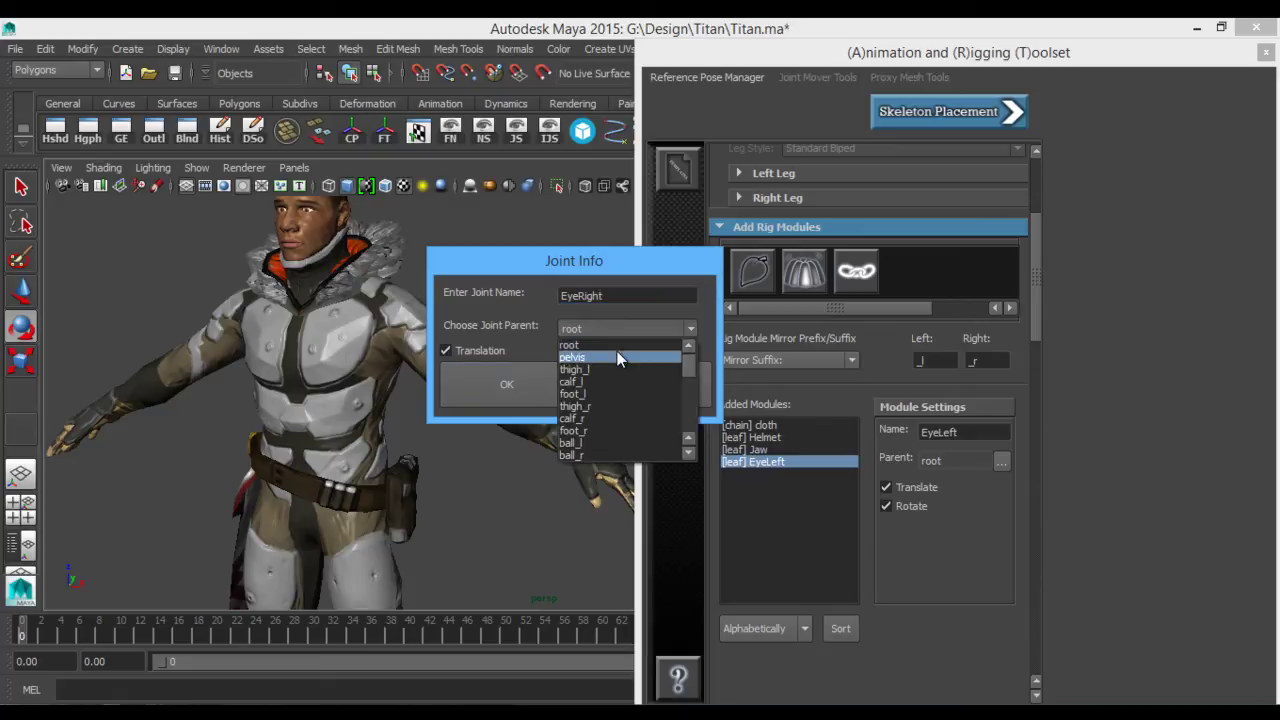
{"action": "scroll", "coordinate": [619, 420], "scroll_direction": "down", "scroll_amount": 3}
{"action": "left_click", "coordinate": [619, 407]}
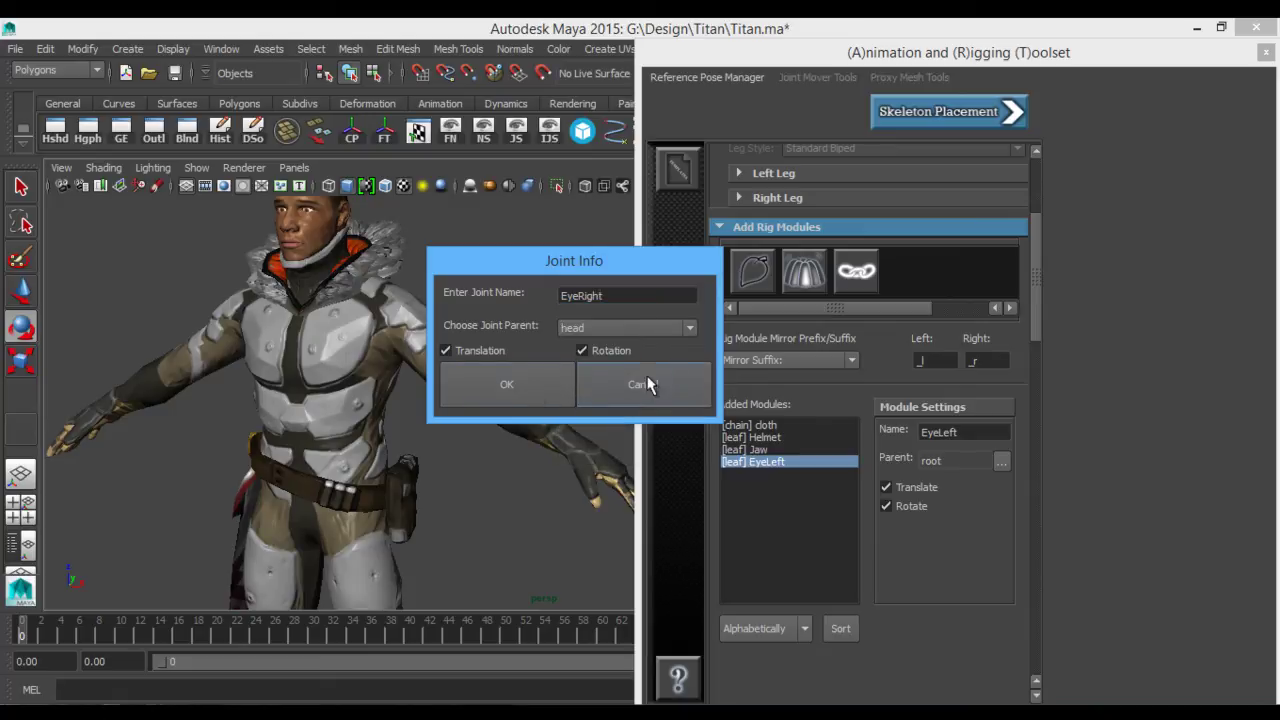
{"action": "left_click", "coordinate": [507, 385]}
Change the EyeLeft module's parent joint to head.
{"action": "left_click", "coordinate": [784, 462]}
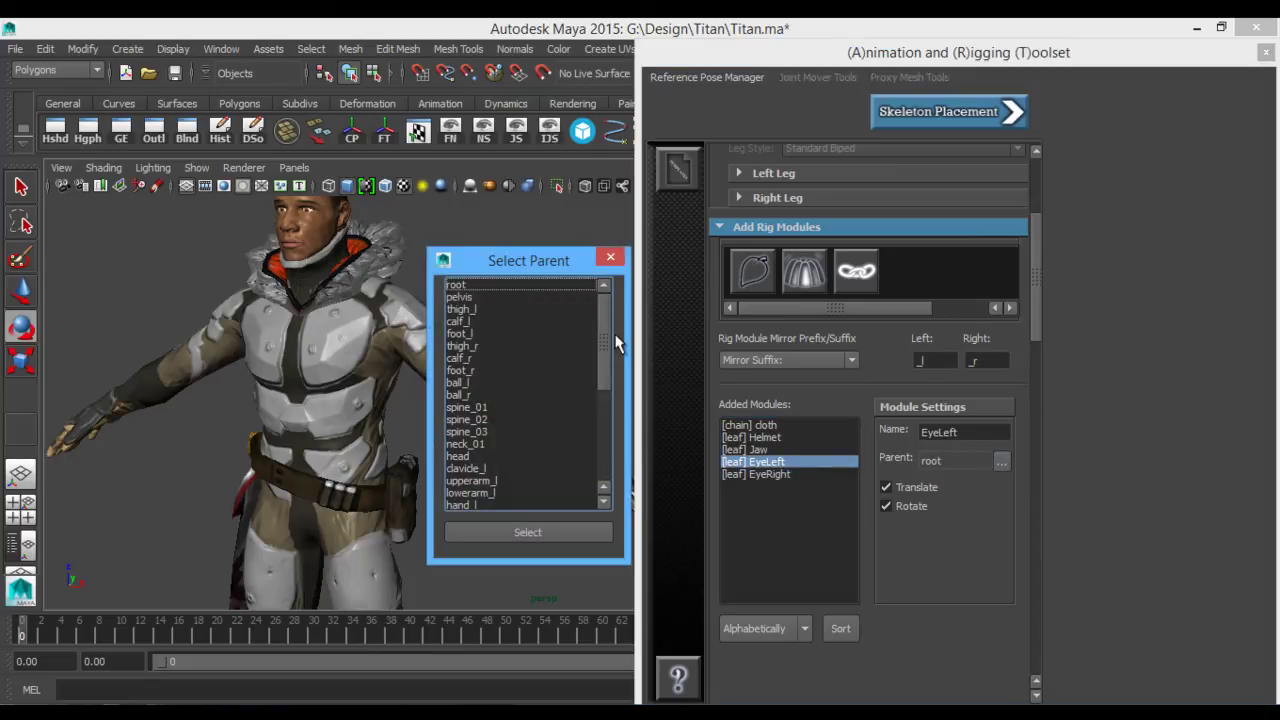
{"action": "left_click_drag", "start_coordinate": [606, 314], "coordinate": [595, 376]}
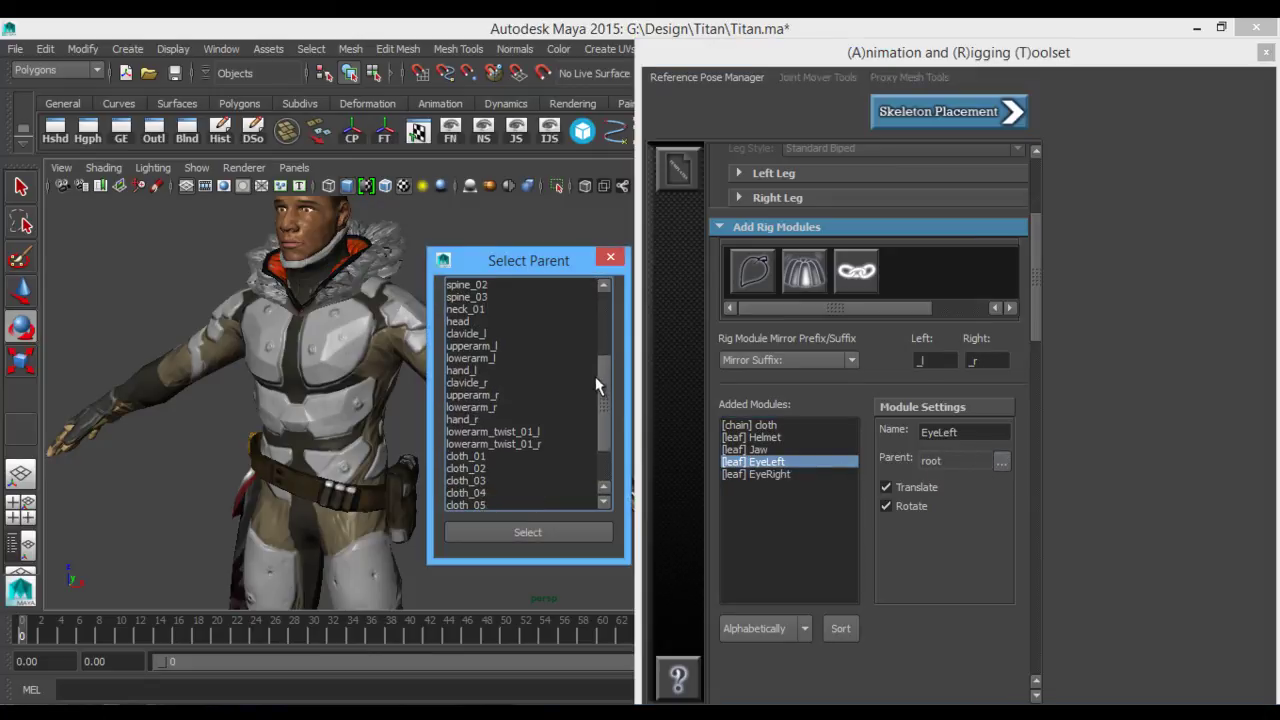
{"action": "left_click", "coordinate": [486, 321]}
{"action": "left_click", "coordinate": [528, 532]}
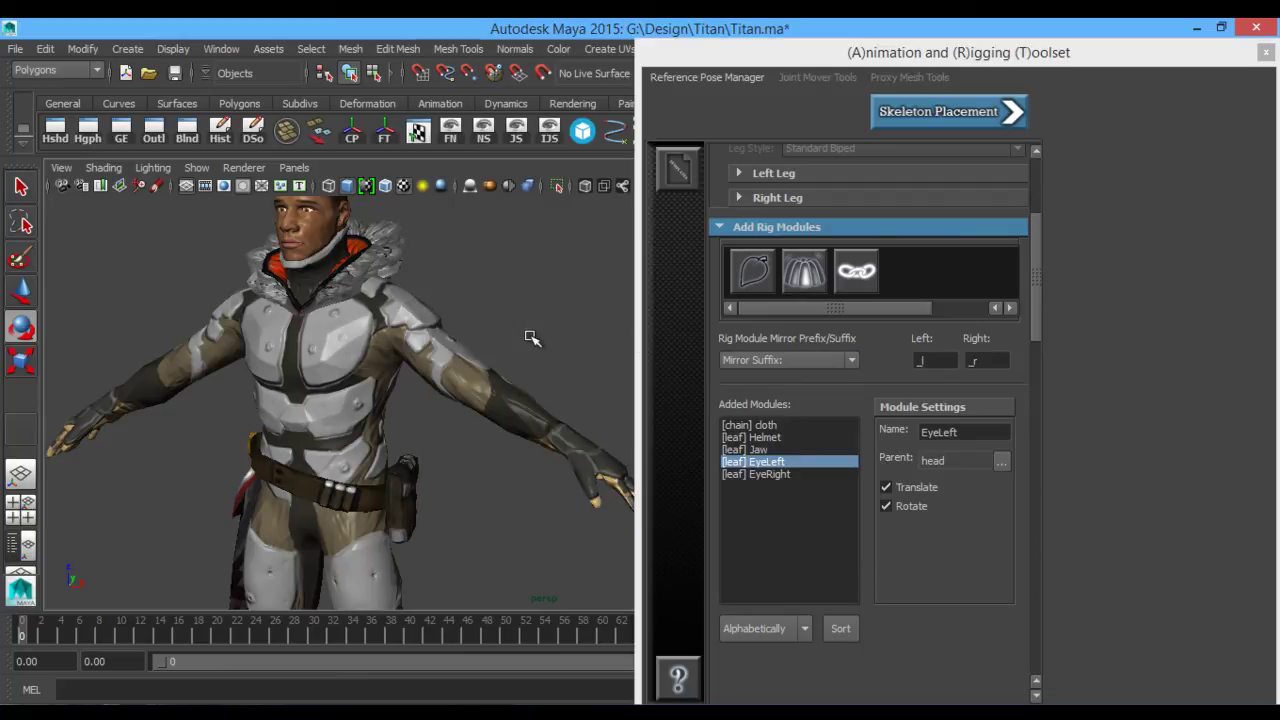
{"action": "left_click_drag", "start_coordinate": [405, 311], "coordinate": [357, 310], "text": "alt"}
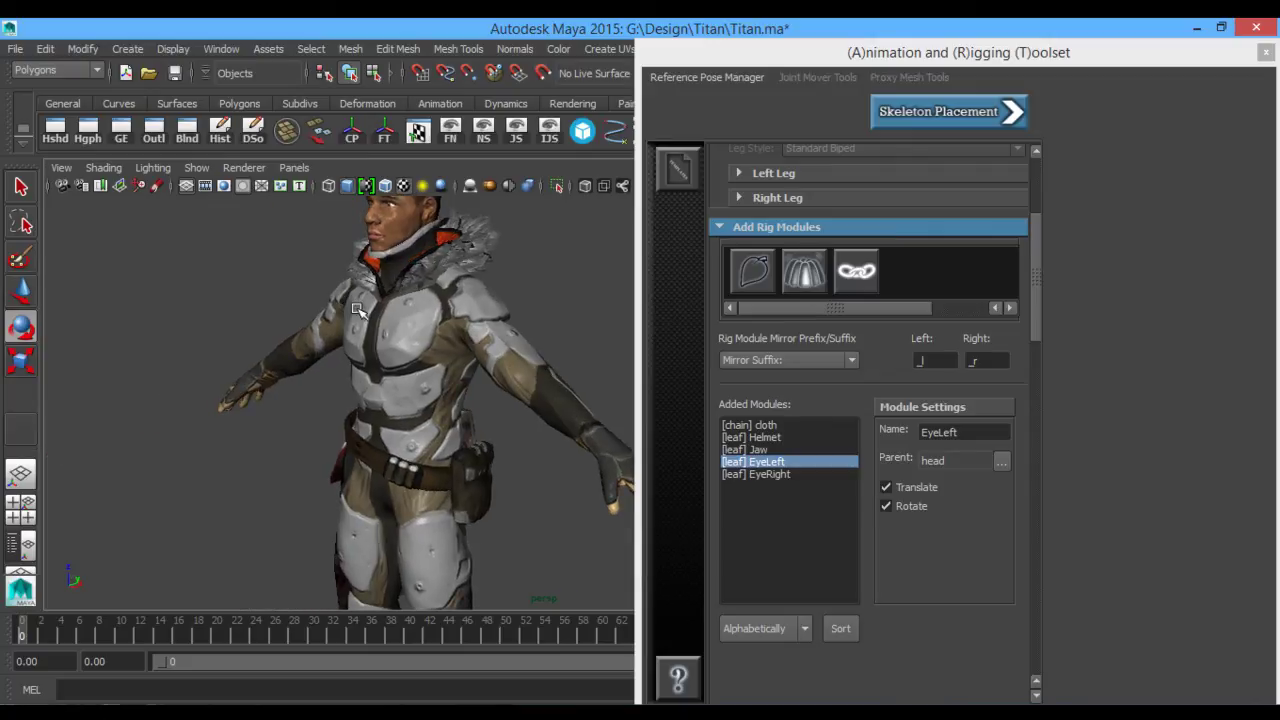
{"action": "scroll", "coordinate": [478, 459], "scroll_direction": "up", "scroll_amount": 3}
{"action": "middle_click_drag", "start_coordinate": [478, 440], "coordinate": [482, 397], "text": "alt"}
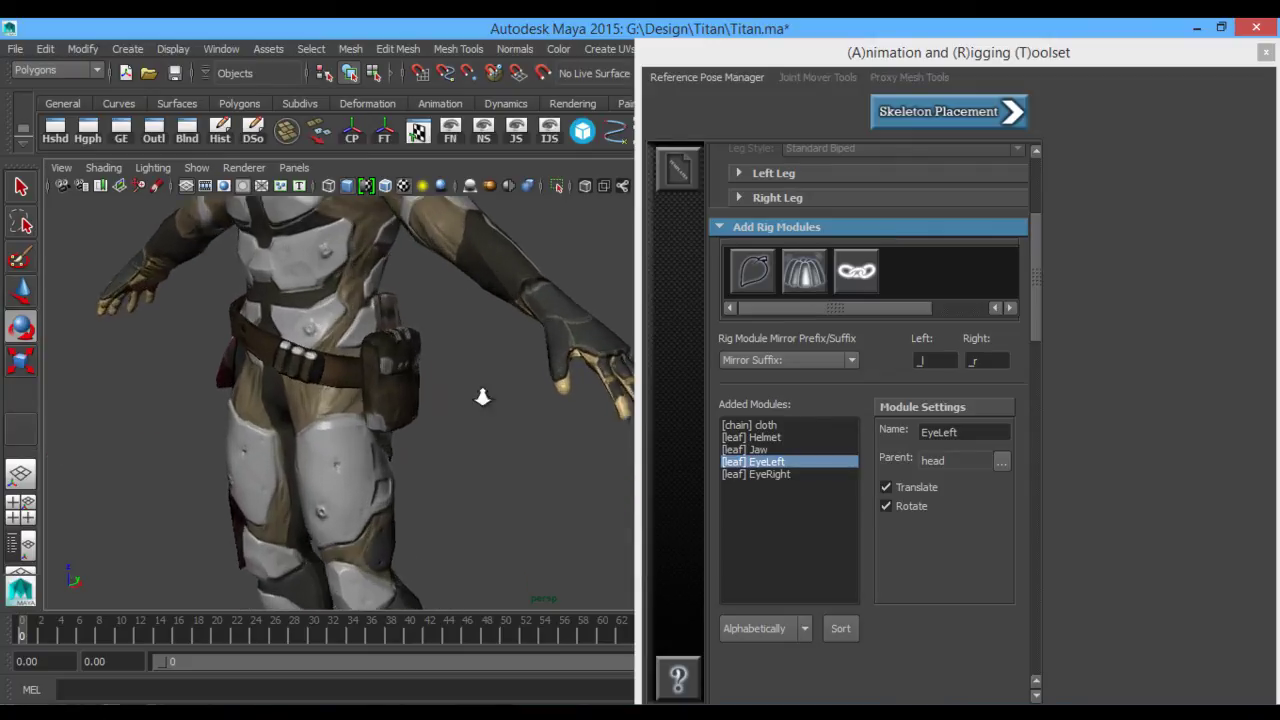
{"action": "scroll", "coordinate": [482, 397], "scroll_direction": "up", "scroll_amount": 3}
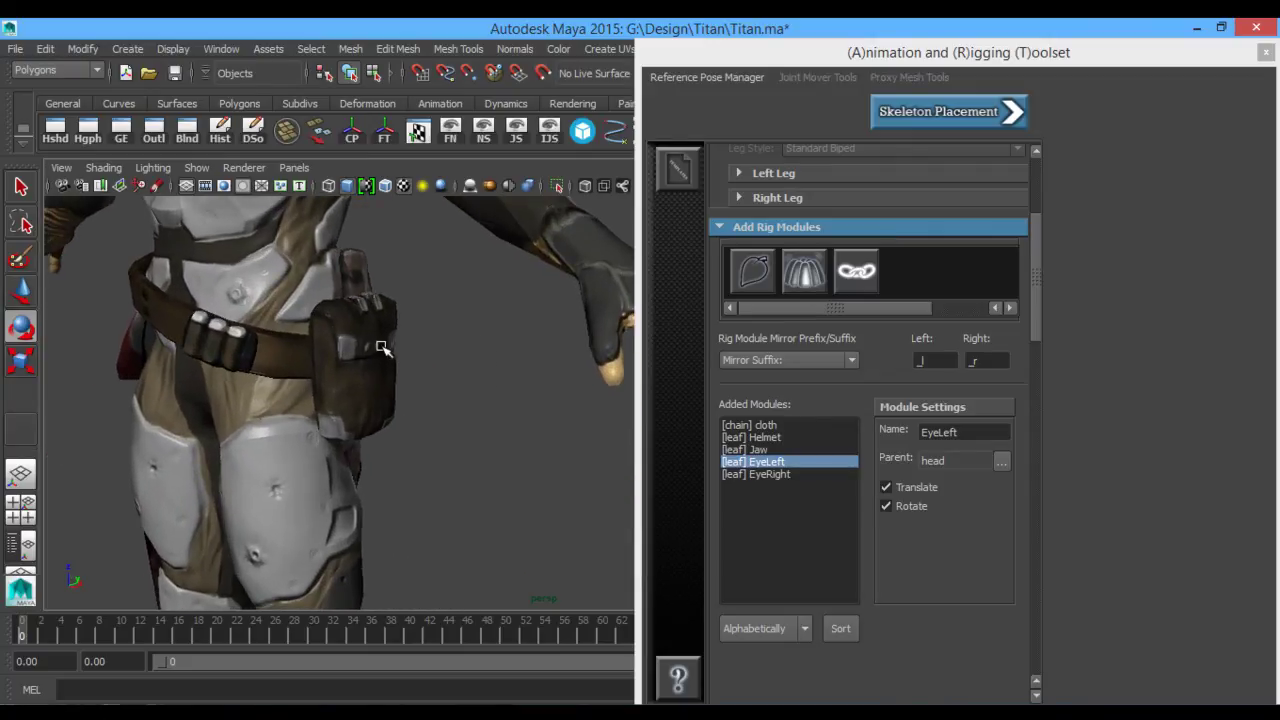
{"action": "left_click", "coordinate": [376, 397]}
{"action": "key", "text": "f"}
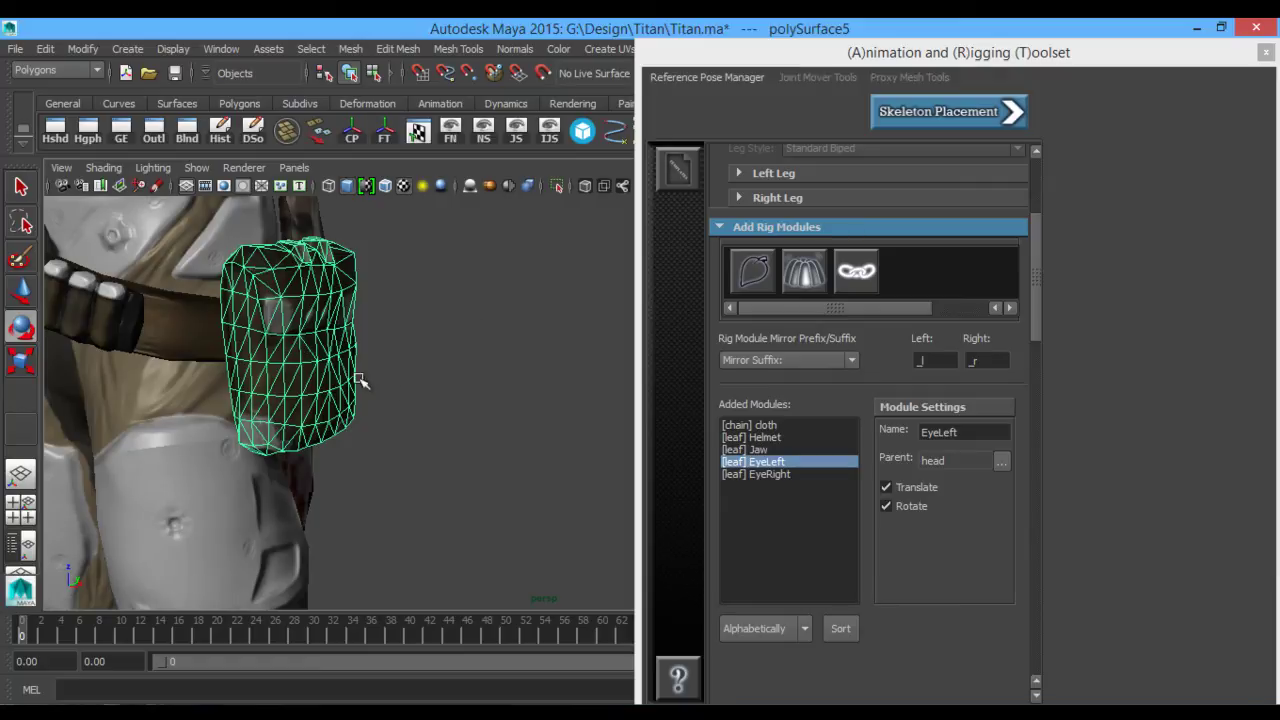
{"action": "left_click_drag", "start_coordinate": [357, 390], "coordinate": [435, 390], "text": "alt"}
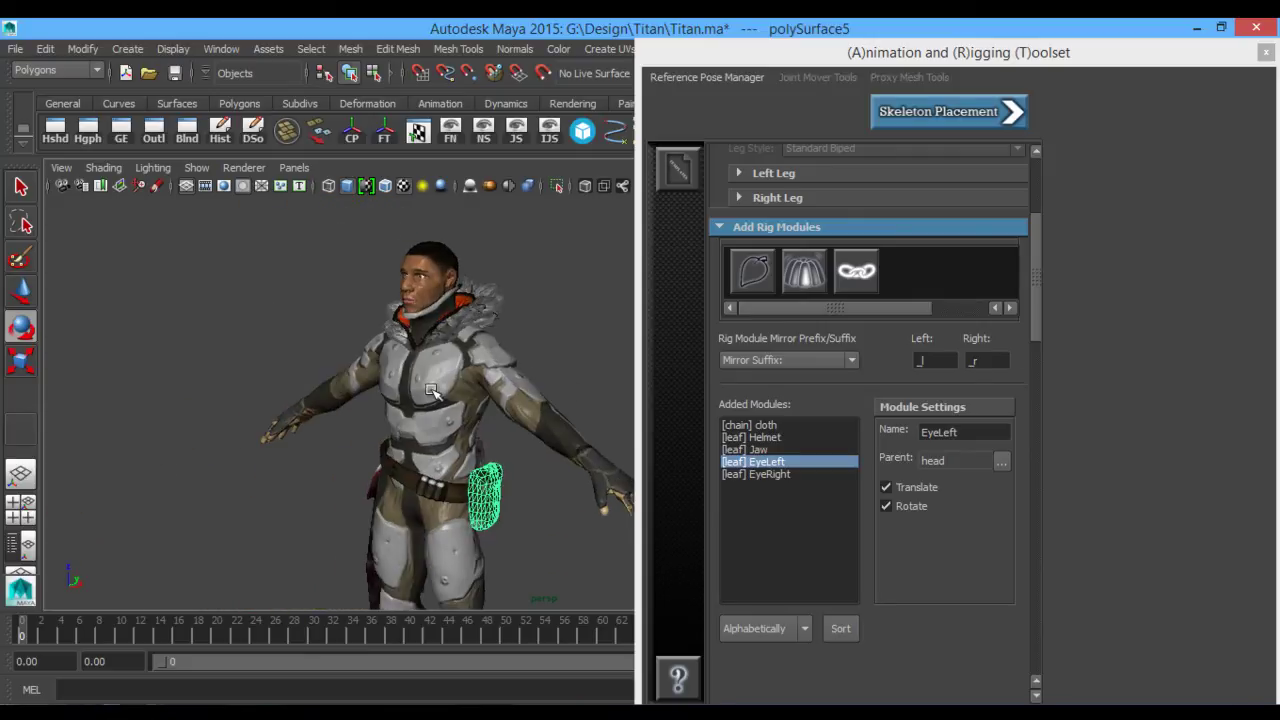
{"action": "middle_click_drag", "start_coordinate": [435, 390], "coordinate": [405, 333], "text": "alt"}
{"action": "left_click_drag", "start_coordinate": [405, 333], "coordinate": [413, 342], "text": "alt"}
{"action": "left_click_drag", "start_coordinate": [523, 396], "coordinate": [530, 452], "text": "alt"}
{"action": "left_click", "coordinate": [521, 443]}
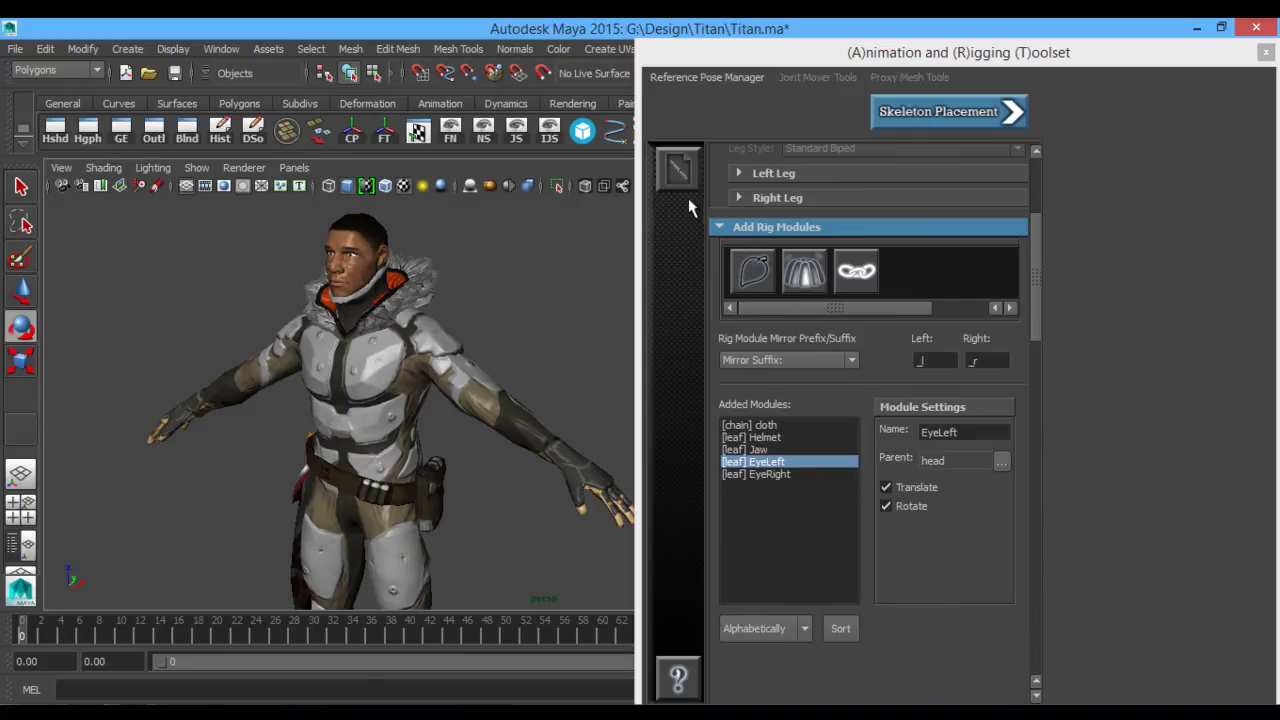
Save the skeleton as a template over the existing Titan.txt in SkeletonTemplates, confirming the overwrite.
{"action": "left_click_drag", "start_coordinate": [1041, 241], "coordinate": [1032, 185]}
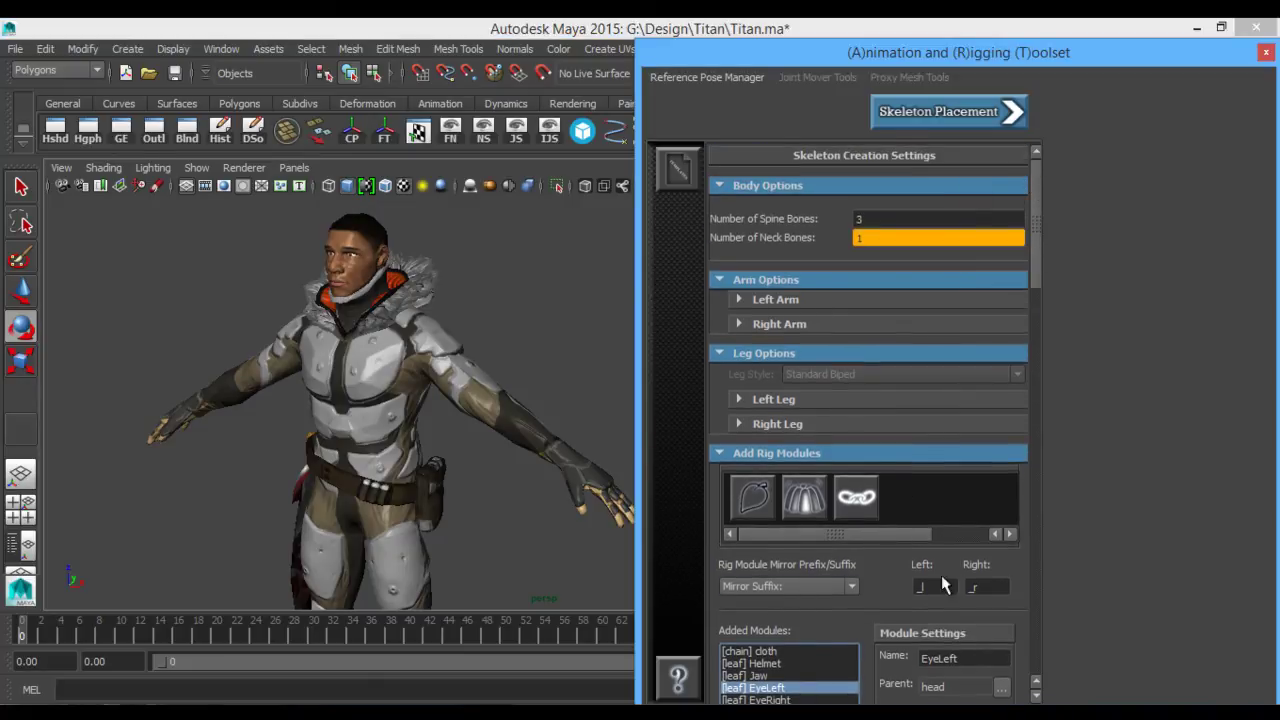
{"action": "left_click", "coordinate": [682, 176]}
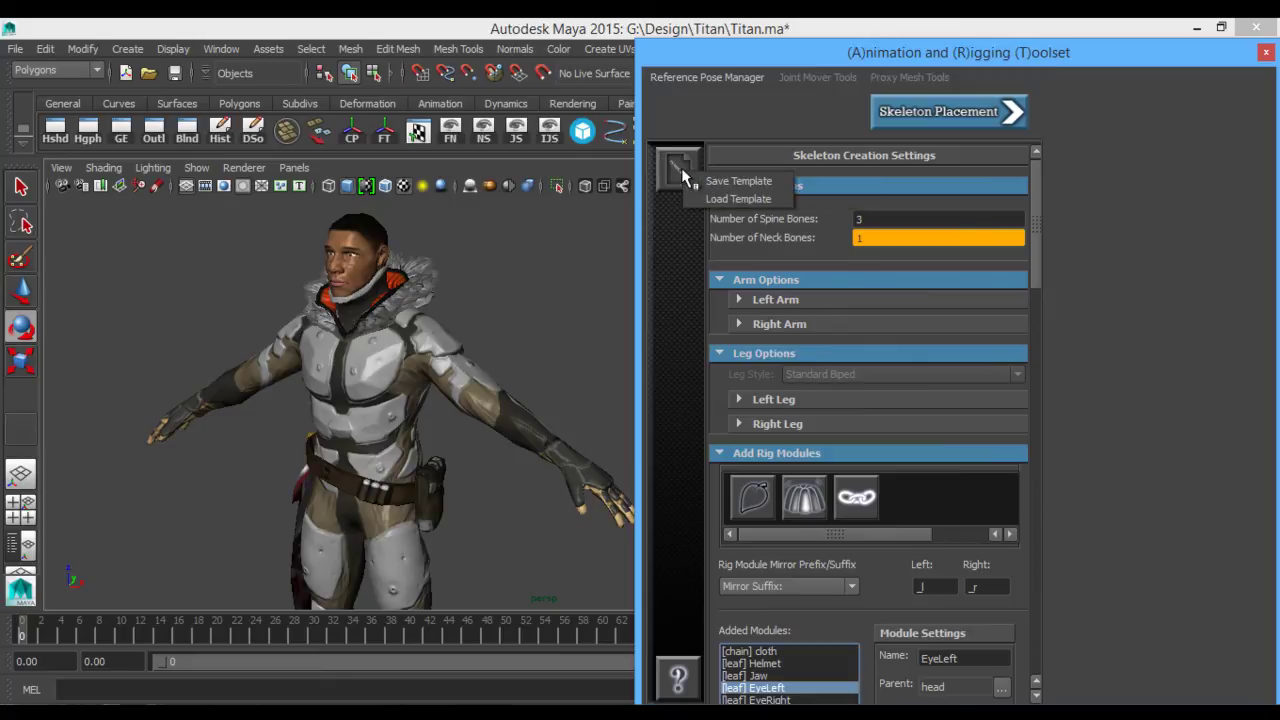
{"action": "left_click", "coordinate": [710, 182]}
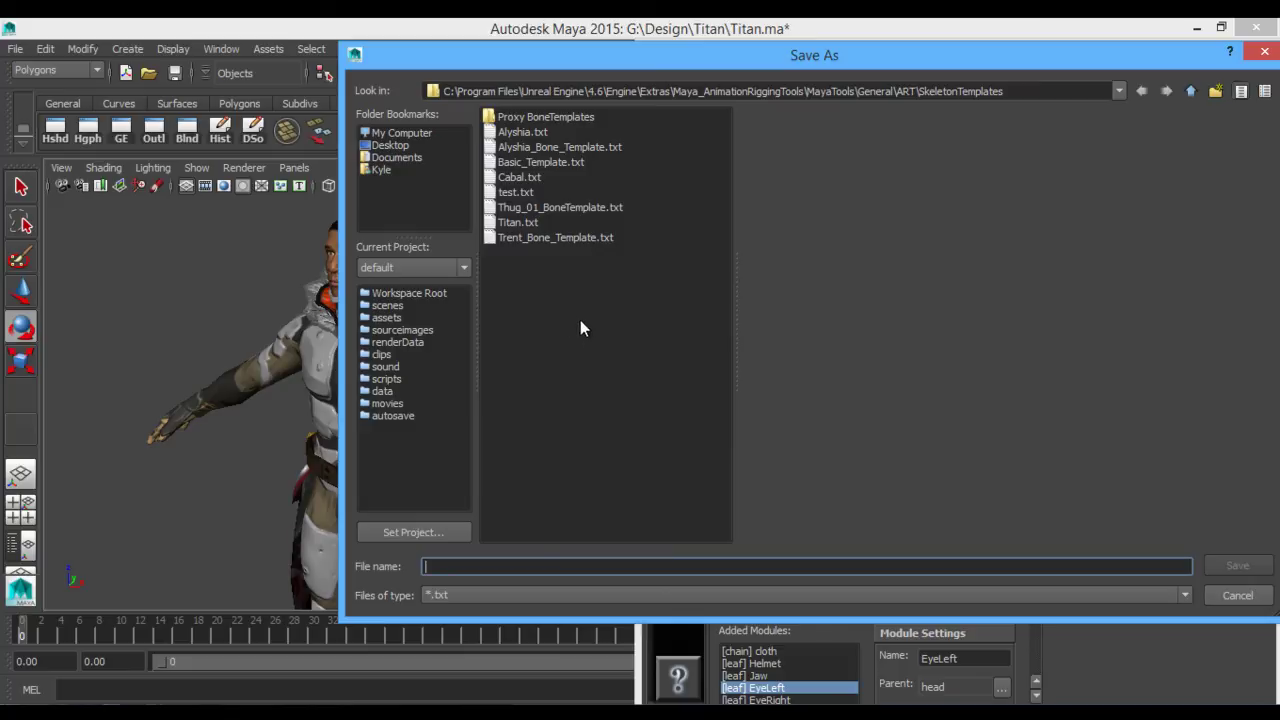
{"action": "left_click", "coordinate": [520, 224]}
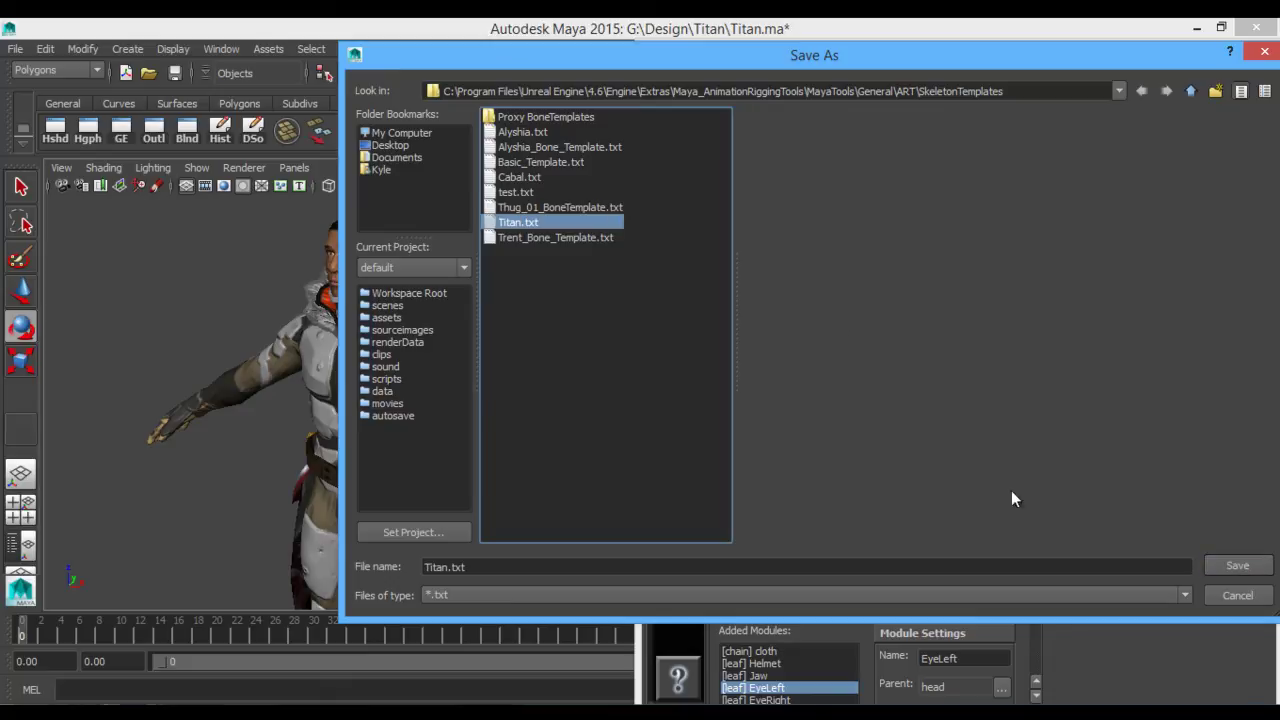
{"action": "left_click", "coordinate": [1236, 565]}
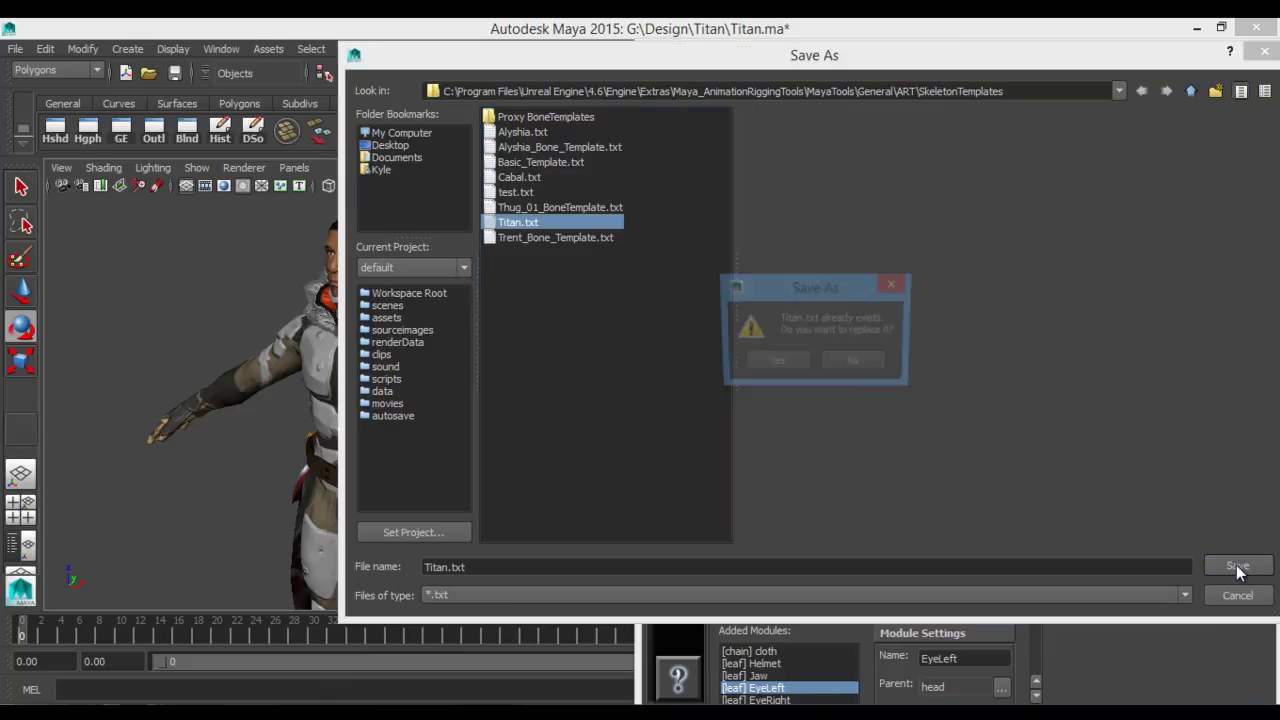
{"action": "left_click", "coordinate": [760, 357]}
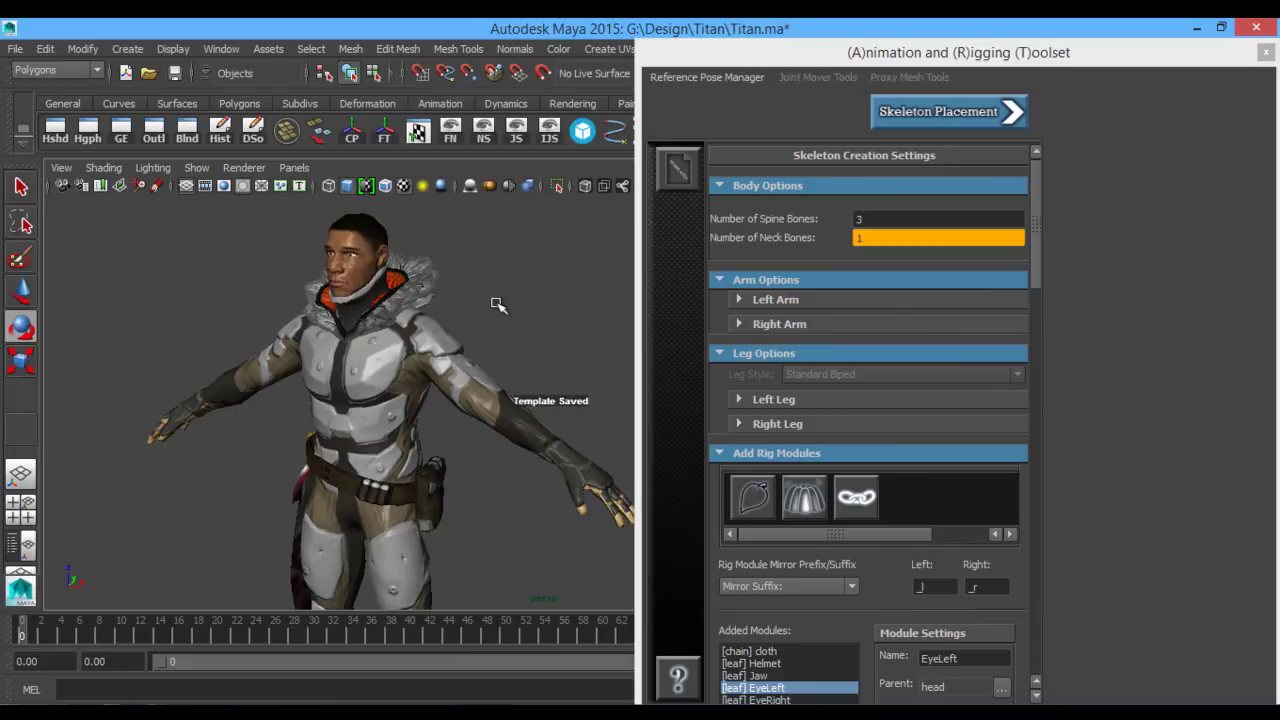
{"action": "left_click_drag", "start_coordinate": [498, 305], "coordinate": [530, 345], "text": "alt"}
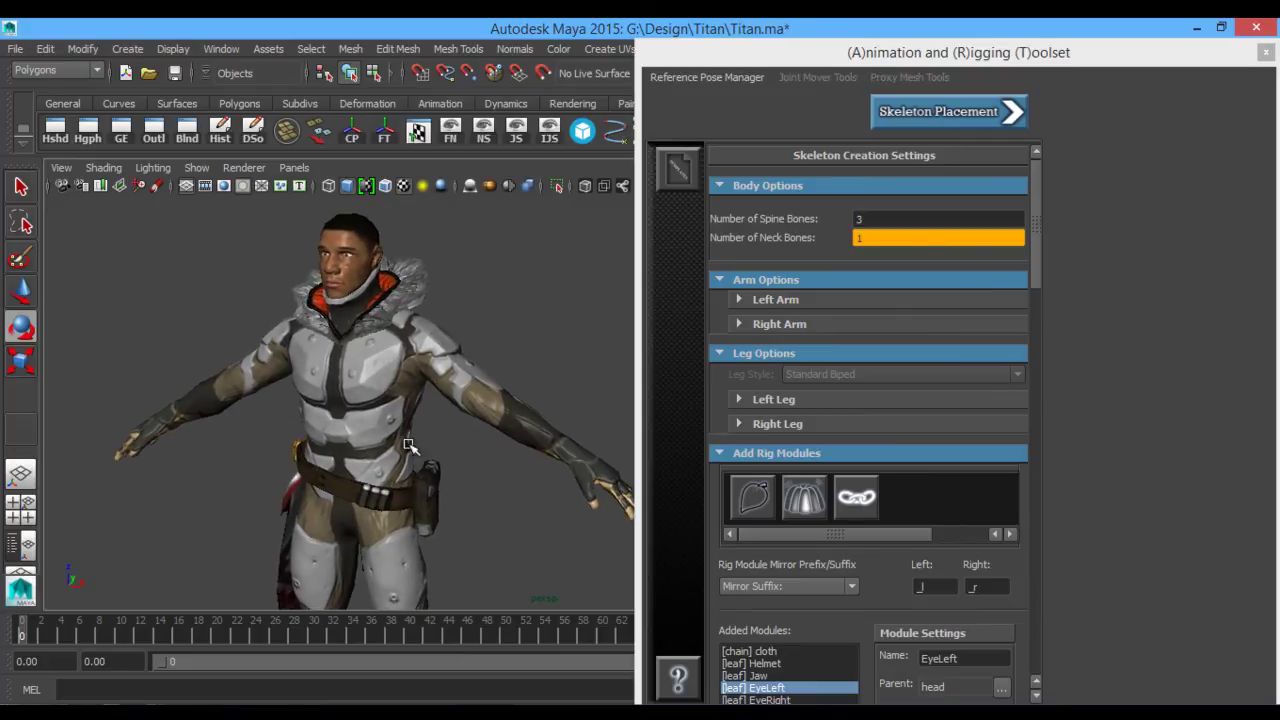
{"action": "middle_click_drag", "start_coordinate": [521, 504], "coordinate": [509, 480], "text": "alt"}
{"action": "left_click_drag", "start_coordinate": [509, 480], "coordinate": [500, 549], "text": "alt"}
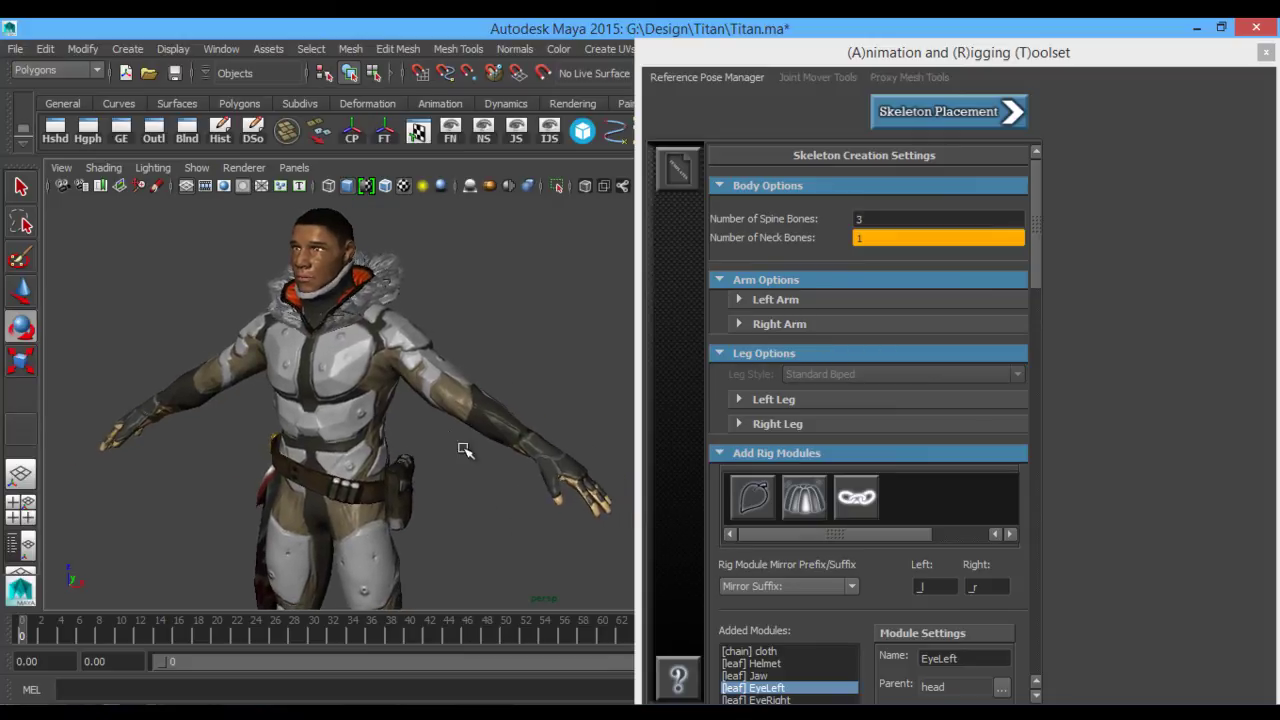
{"action": "scroll", "coordinate": [727, 527], "scroll_direction": "down", "scroll_amount": 3}
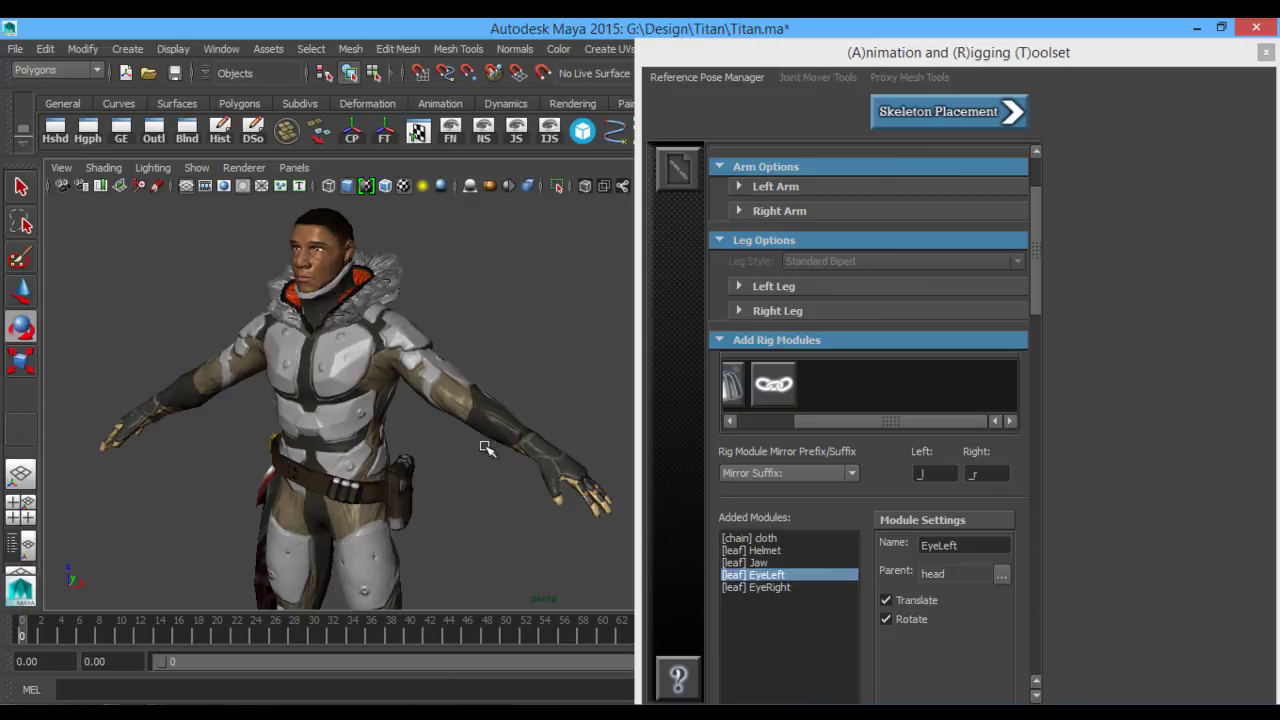
{"action": "left_click_drag", "start_coordinate": [485, 447], "coordinate": [490, 449], "text": "alt"}
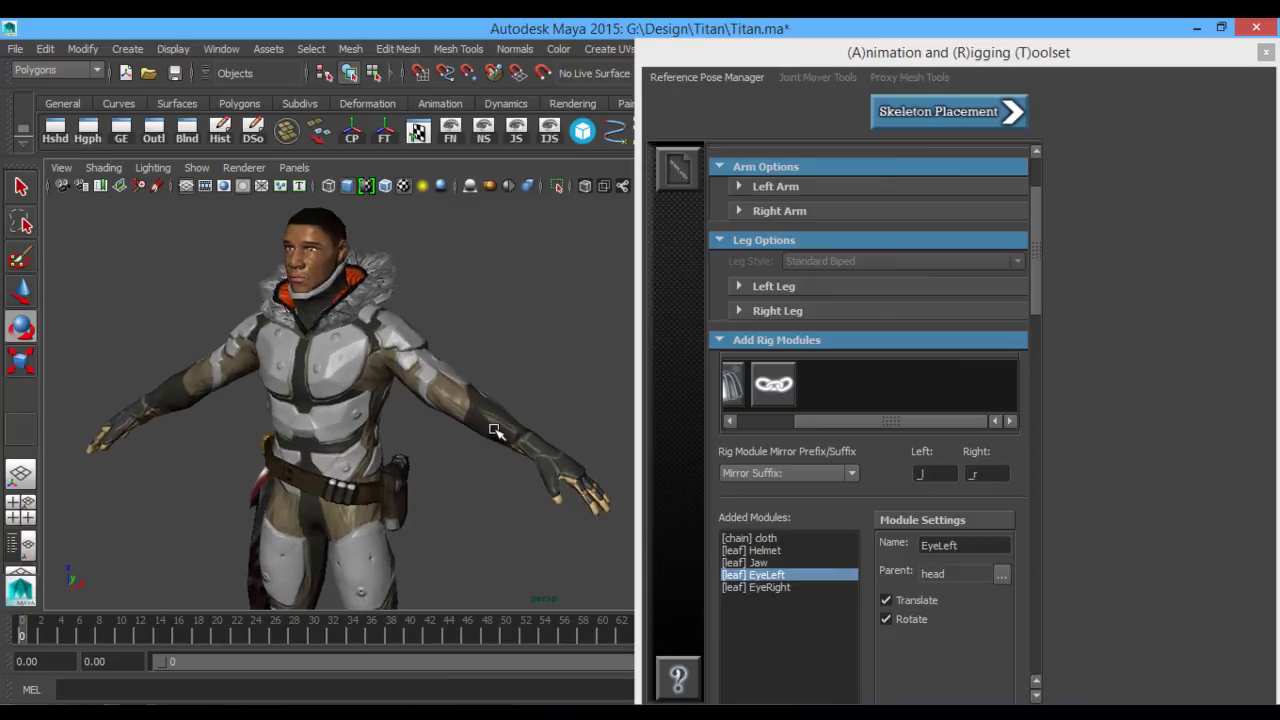